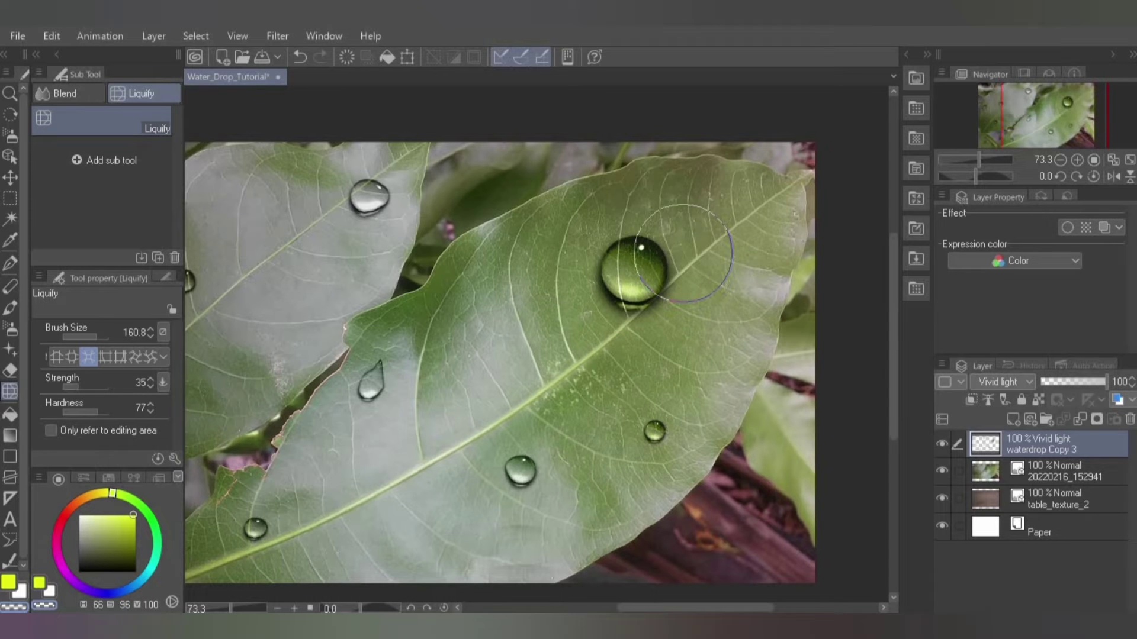
Warp the large drop's edge inward with the Liquify tool (size 160.8), then zoom out to 50%
{"action": "left_click_drag", "start_coordinate": [683, 253], "coordinate": [683, 226]}
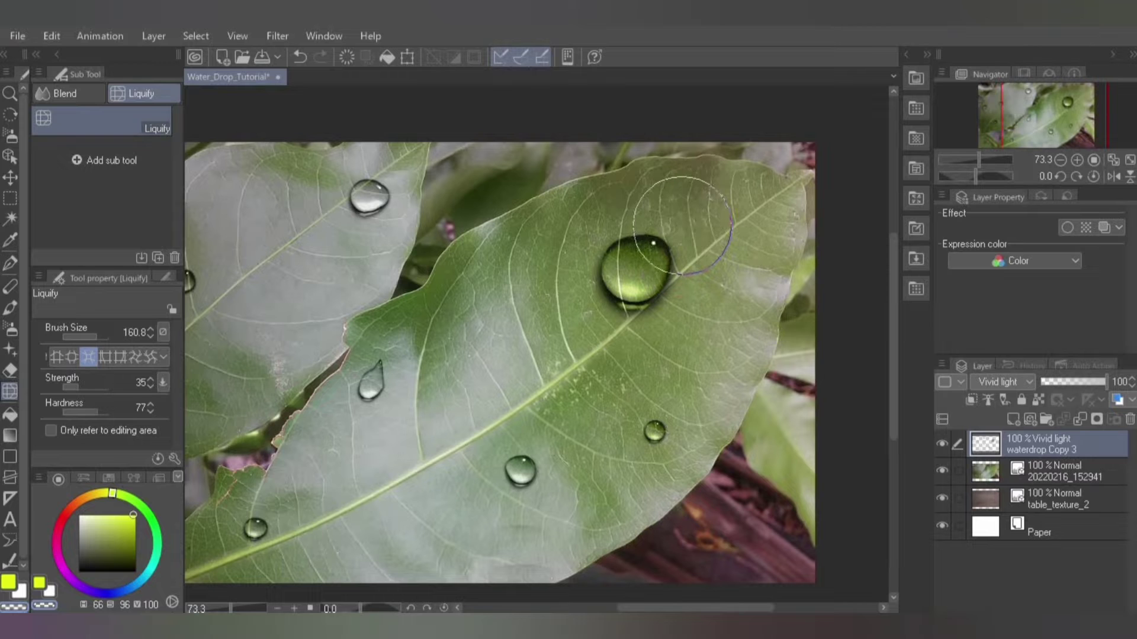
{"action": "key", "text": "ctrl+minus"}
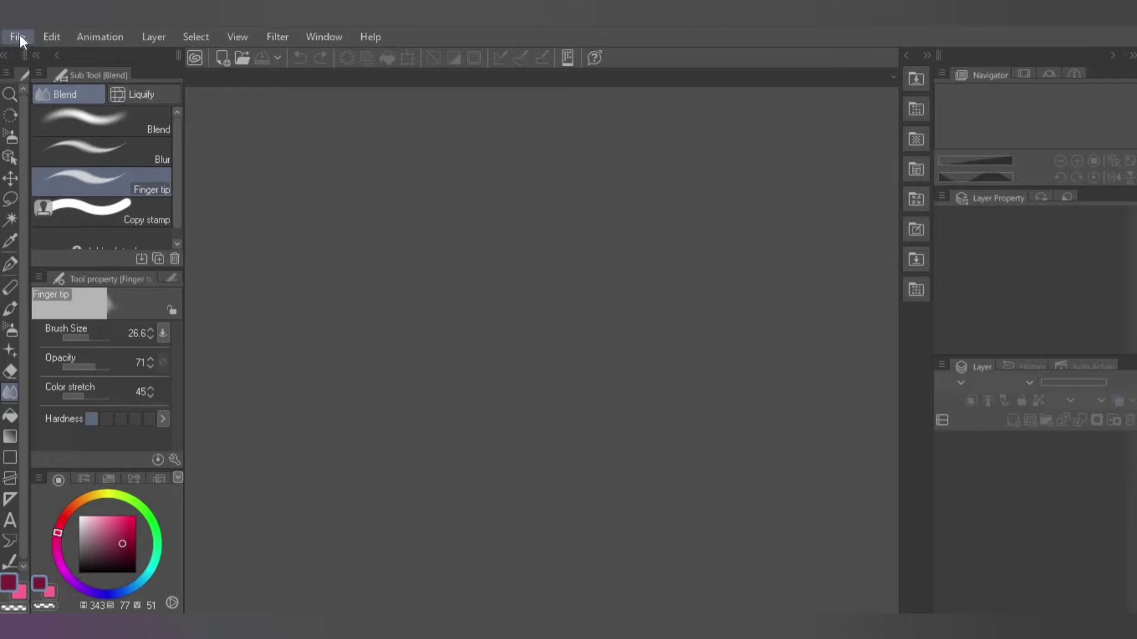
Create a new canvas named Water_Drop_Tutorial, 1280 × 720 pixels at 350 dpi
{"action": "left_click", "coordinate": [20, 34]}
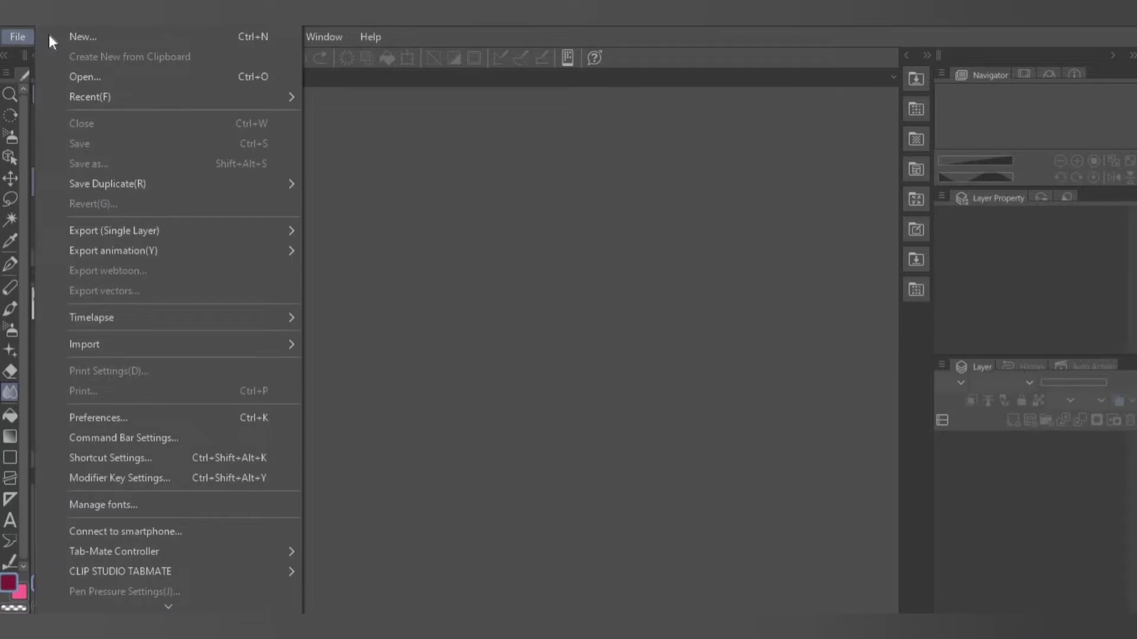
{"action": "left_click", "coordinate": [65, 37]}
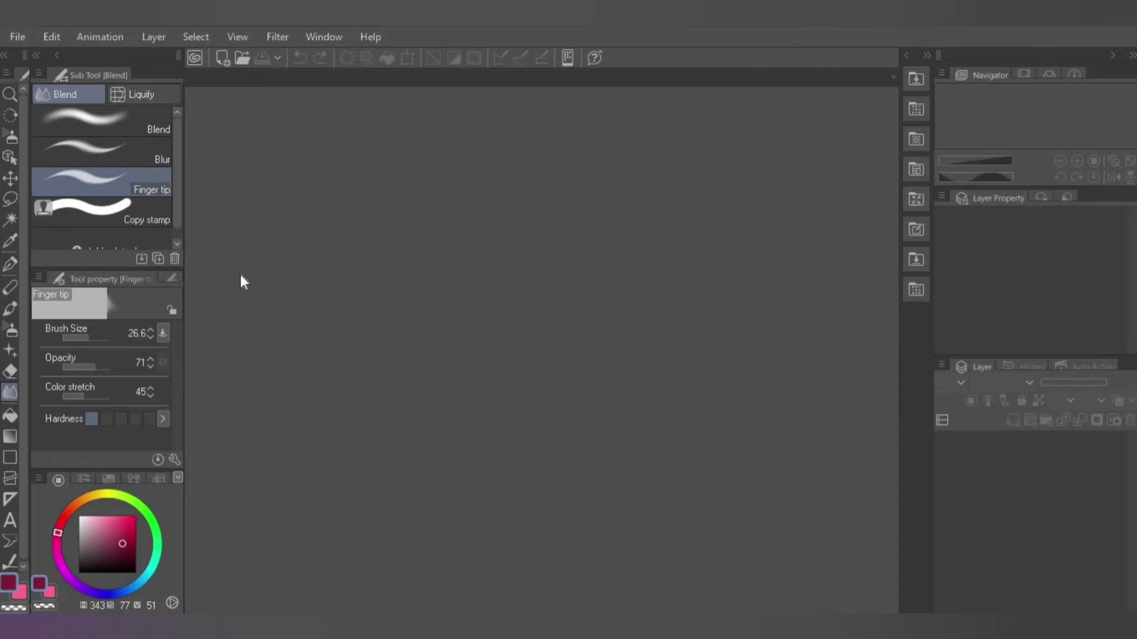
{"action": "left_click", "coordinate": [443, 189]}
{"action": "key", "text": "BackSpace"}
{"action": "key", "text": "BackSpace"}
{"action": "key", "text": "BackSpace"}
{"action": "key", "text": "BackSpace"}
{"action": "key", "text": "BackSpace"}
{"action": "key", "text": "BackSpace"}
{"action": "key", "text": "BackSpace"}
{"action": "key", "text": "BackSpace"}
{"action": "key", "text": "BackSpace"}
{"action": "key", "text": "BackSpace"}
{"action": "key", "text": "BackSpace"}
{"action": "key", "text": "BackSpace"}
{"action": "type", "text": "Wate"}
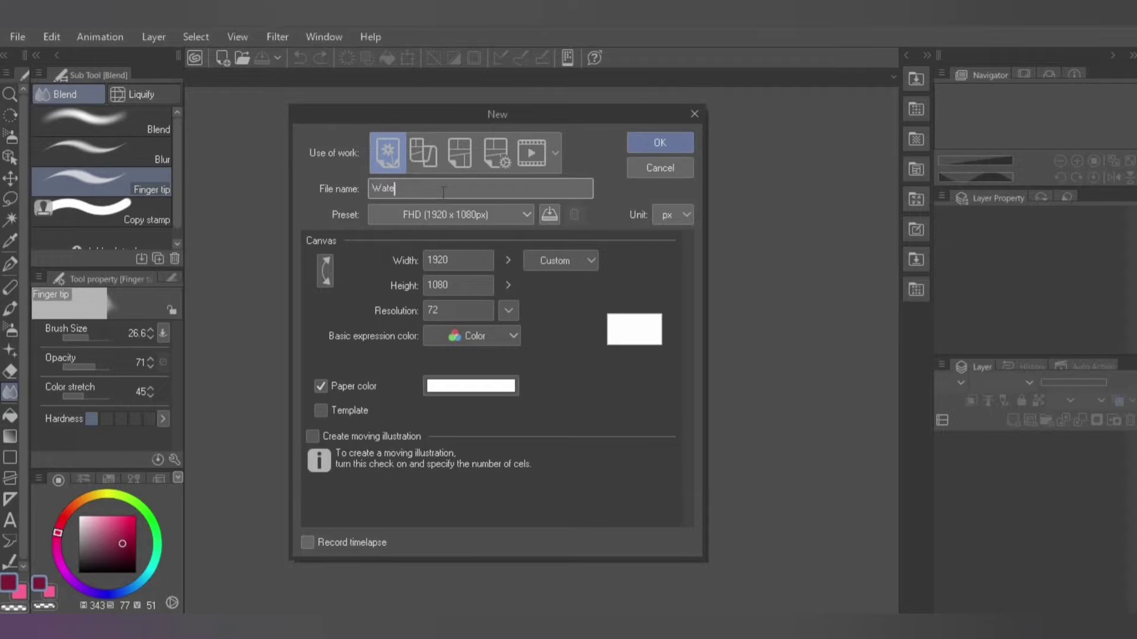
{"action": "type", "text": "r_Drop_Tutorial"}
{"action": "left_click", "coordinate": [480, 260]}
{"action": "type", "text": "1280"}
{"action": "left_click", "coordinate": [482, 287]}
{"action": "type", "text": "1"}
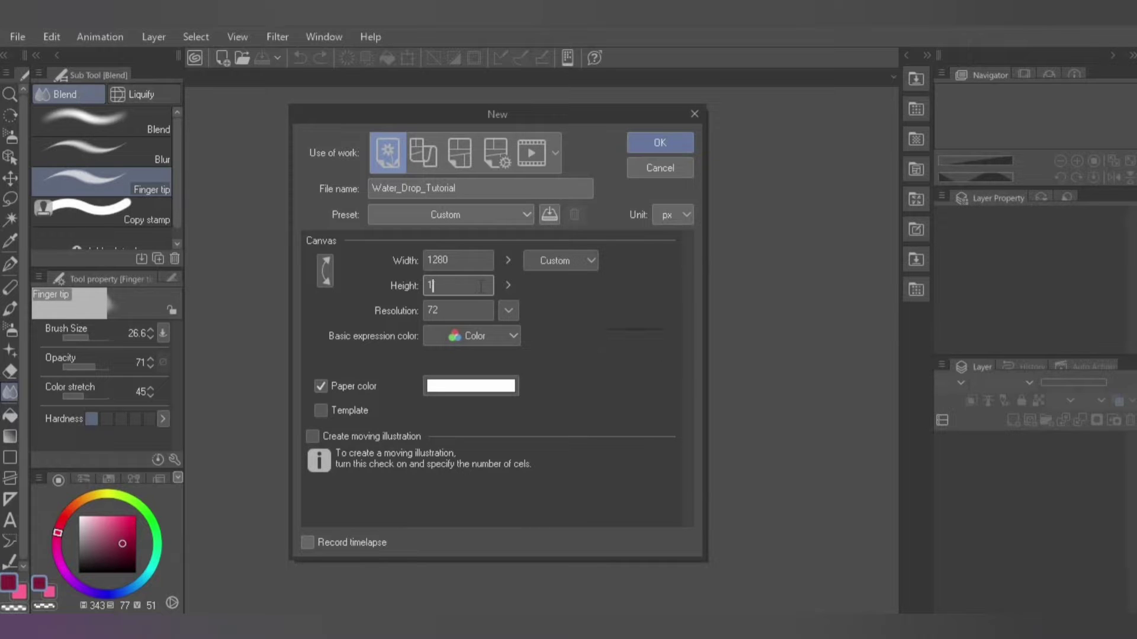
{"action": "type", "text": "280"}
{"action": "left_click", "coordinate": [508, 310]}
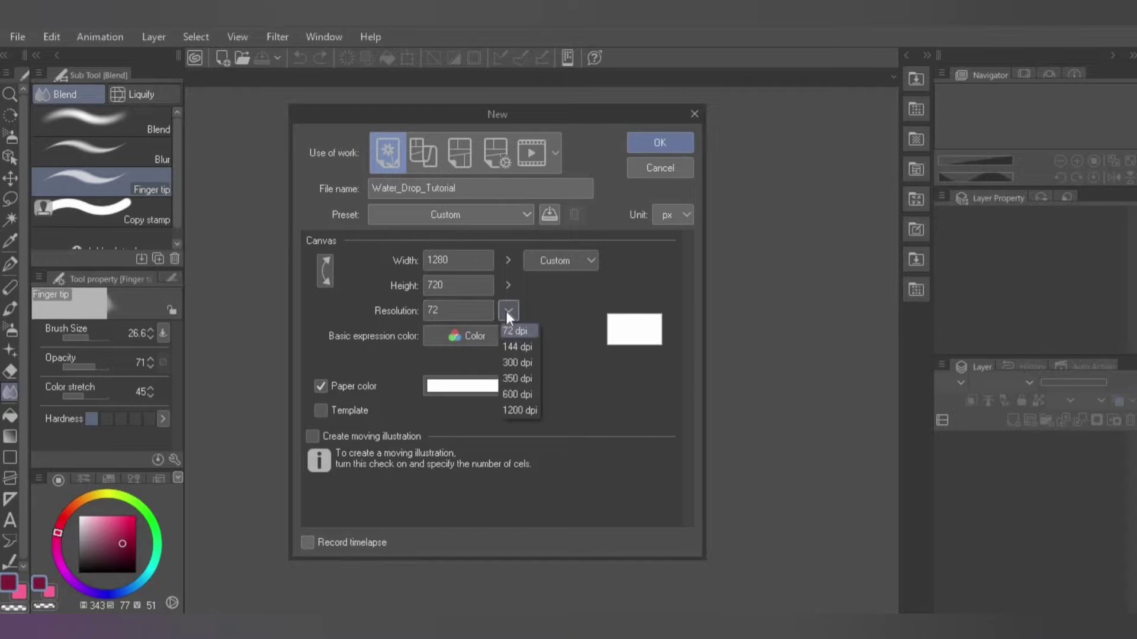
{"action": "left_click", "coordinate": [513, 378]}
{"action": "left_click", "coordinate": [645, 143]}
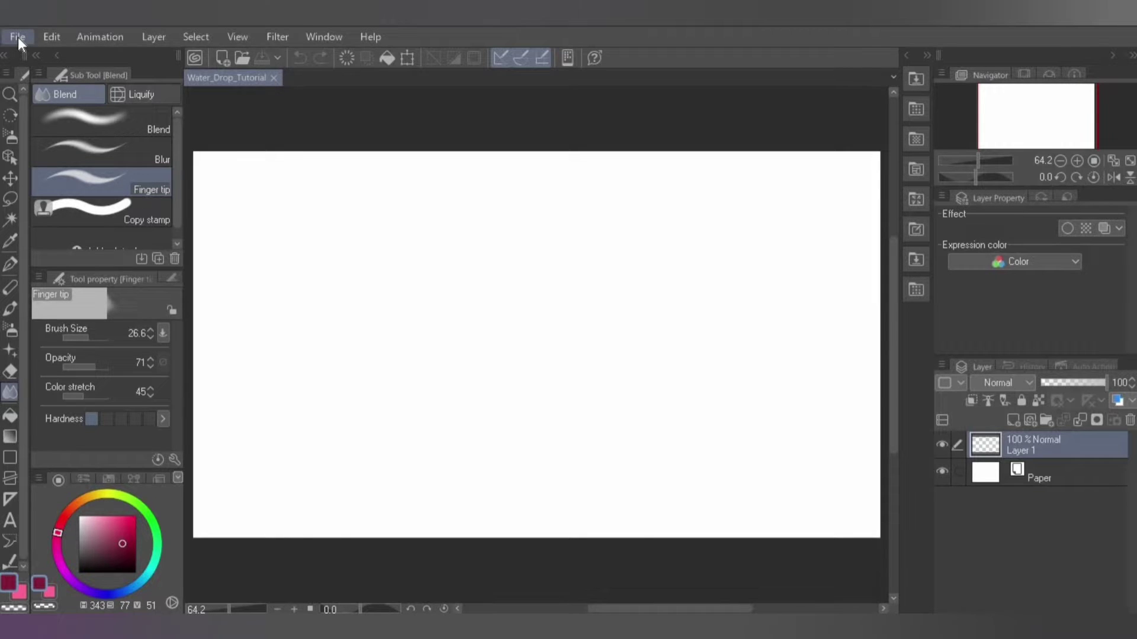
Save Water_Drop_Tutorial to the ClipTip folder in CLIP STUDIO FORMAT, then go to File > Import
{"action": "left_click", "coordinate": [17, 37]}
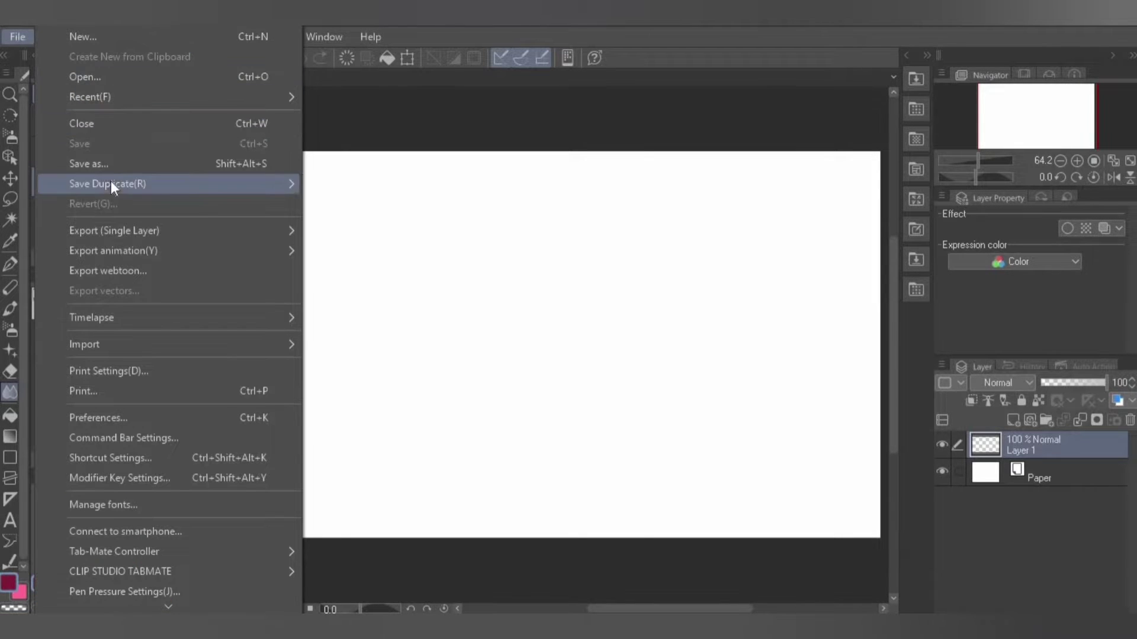
{"action": "left_click", "coordinate": [106, 162]}
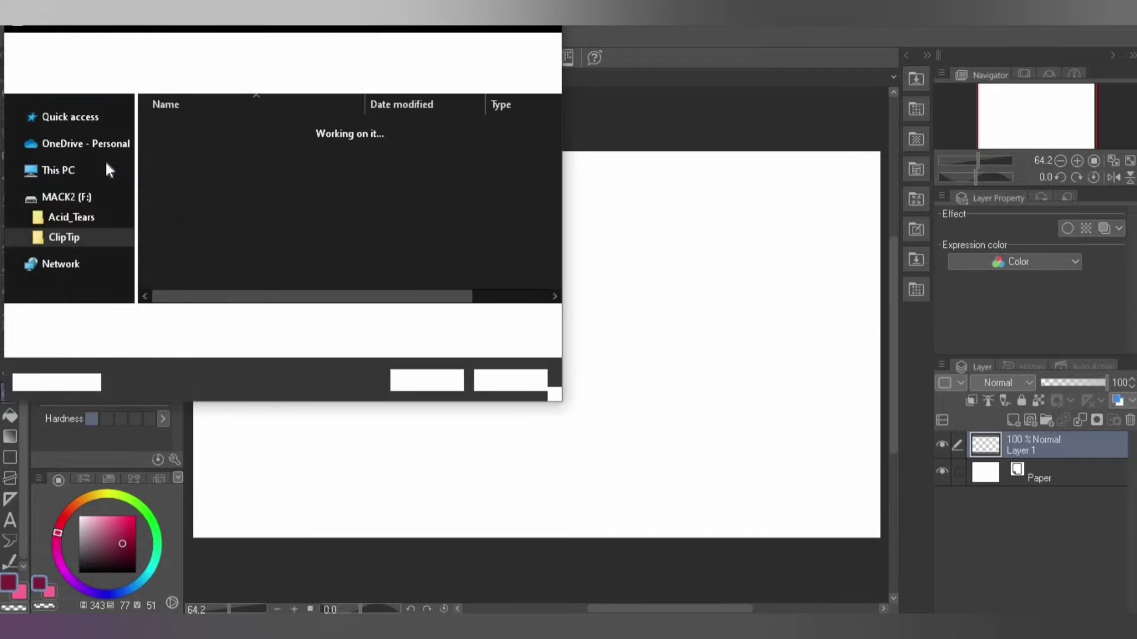
{"action": "scroll", "coordinate": [129, 244], "scroll_direction": "down", "scroll_amount": 1}
{"action": "left_click", "coordinate": [94, 251]}
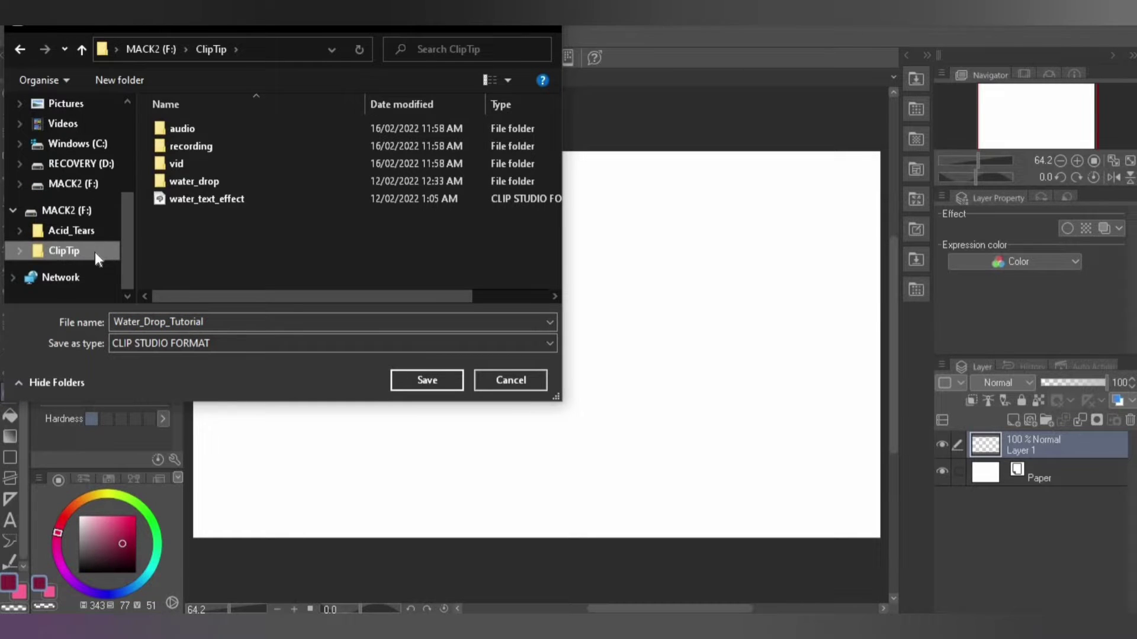
{"action": "double_click", "coordinate": [222, 146]}
{"action": "left_click", "coordinate": [90, 248]}
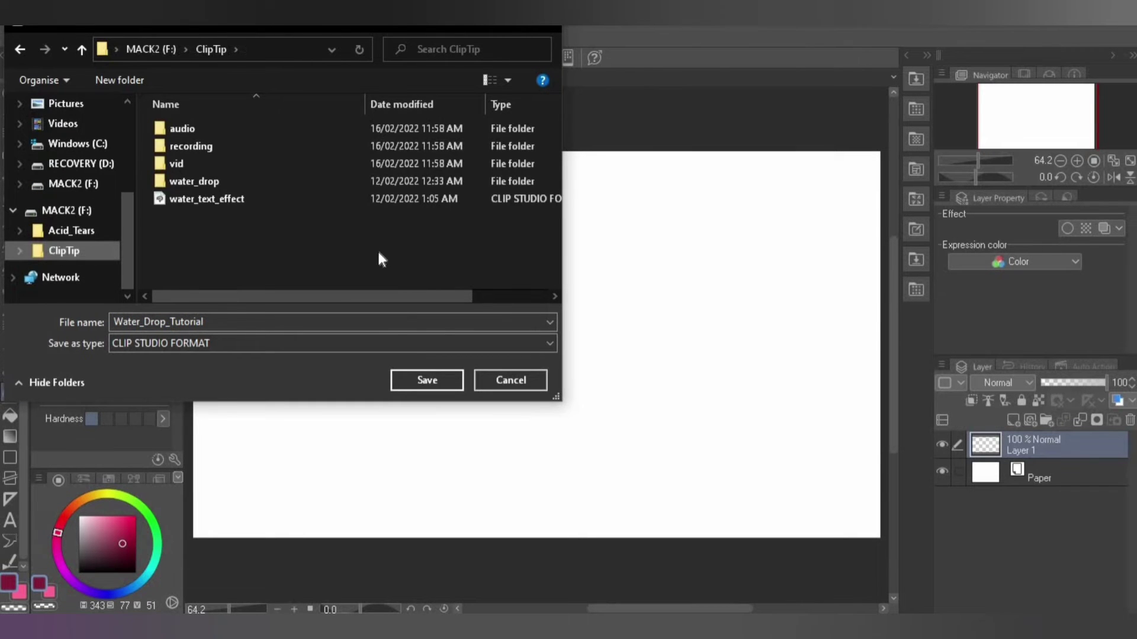
{"action": "left_click", "coordinate": [407, 380]}
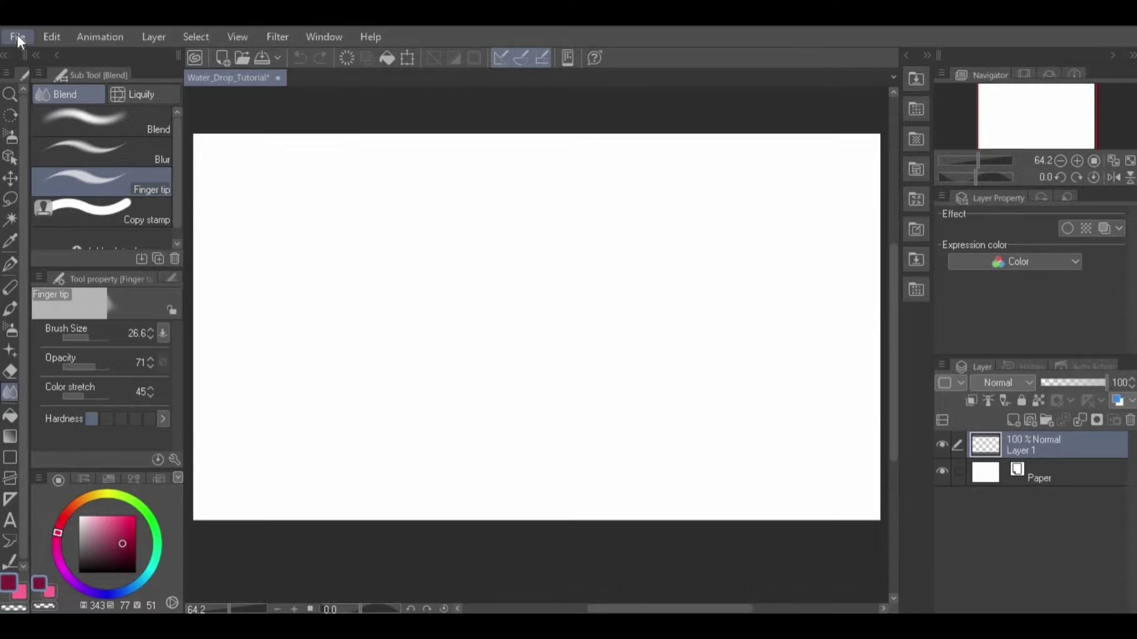
{"action": "left_click", "coordinate": [18, 37]}
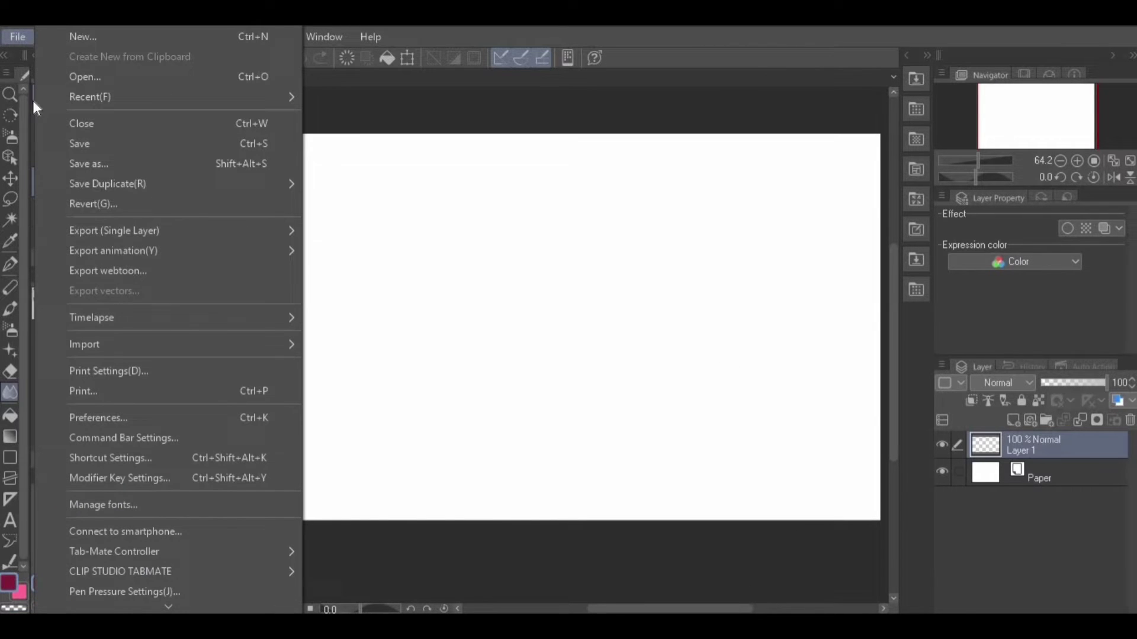
{"action": "mouse_move", "coordinate": [118, 344]}
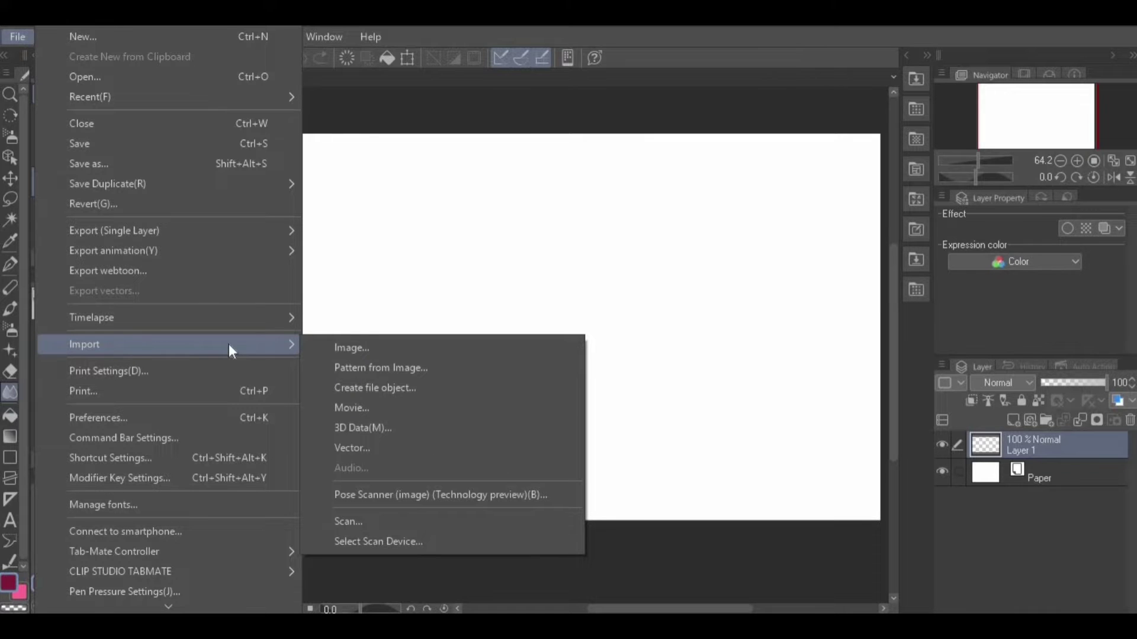
Import the table_texture_2 wood image and scale it down to fit the canvas
{"action": "left_click", "coordinate": [396, 347]}
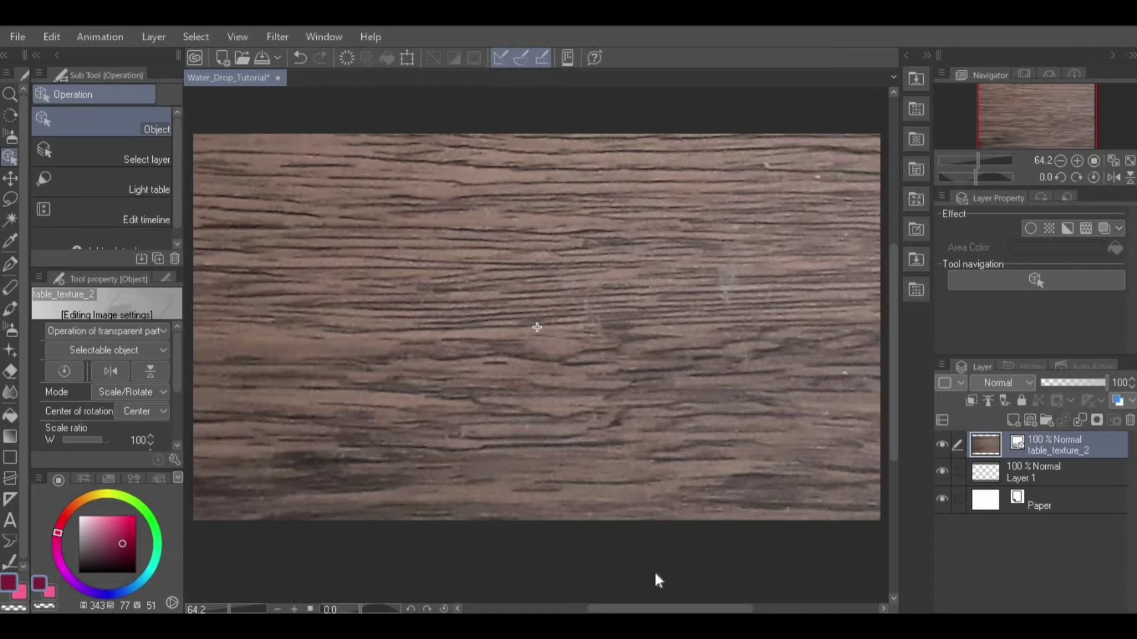
{"action": "scroll", "coordinate": [654, 573], "scroll_direction": "down", "scroll_amount": 3}
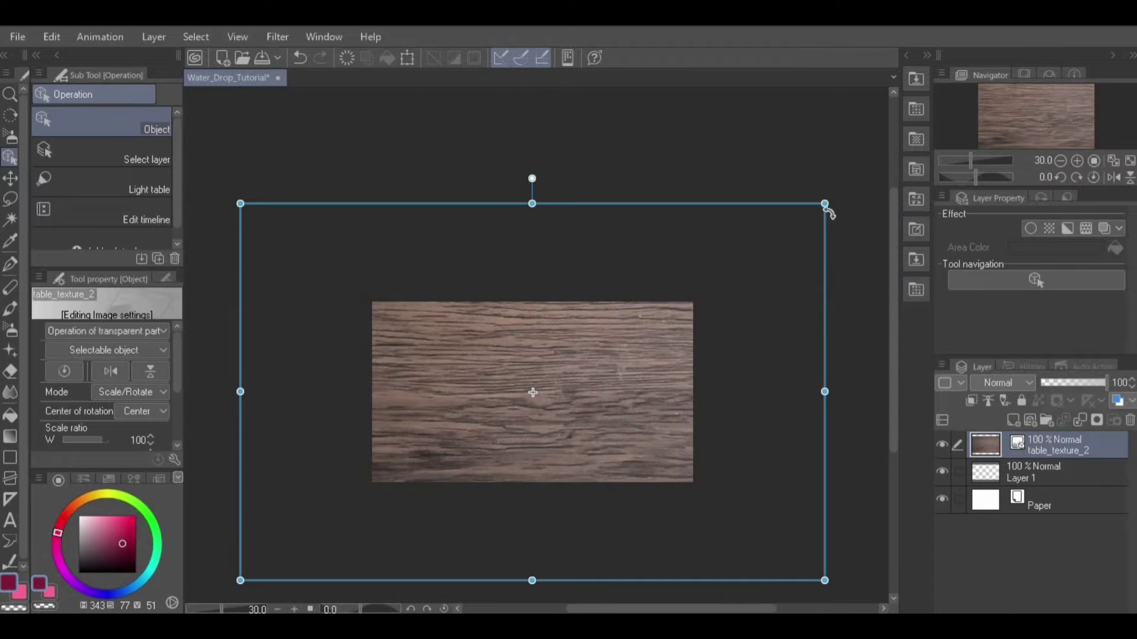
{"action": "left_click", "coordinate": [300, 57]}
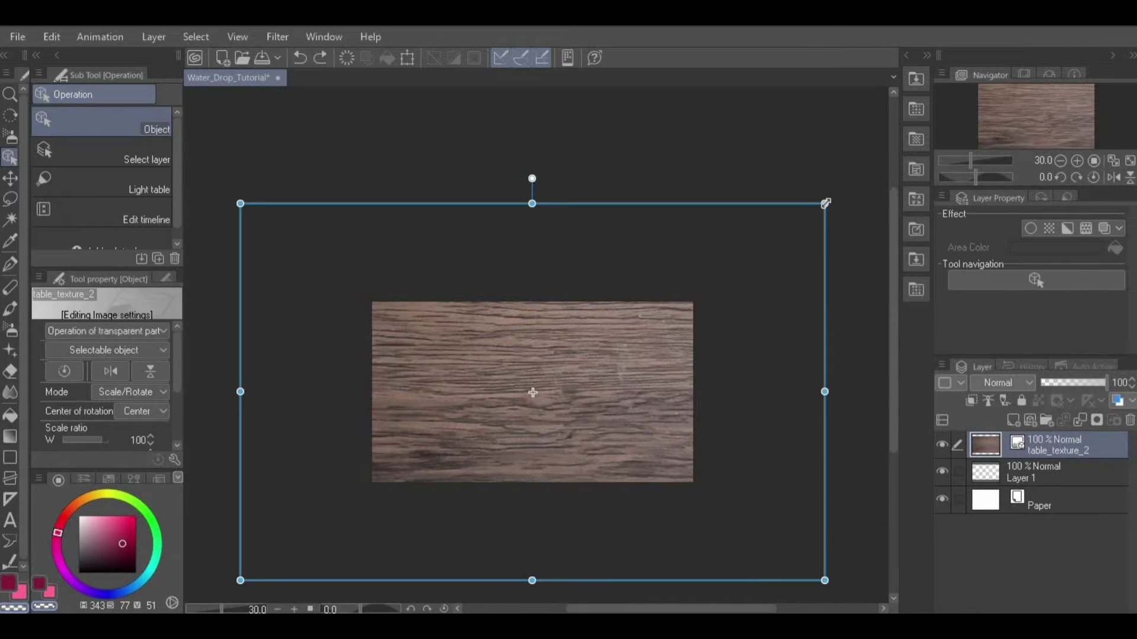
{"action": "left_click_drag", "start_coordinate": [824, 203], "coordinate": [695, 464]}
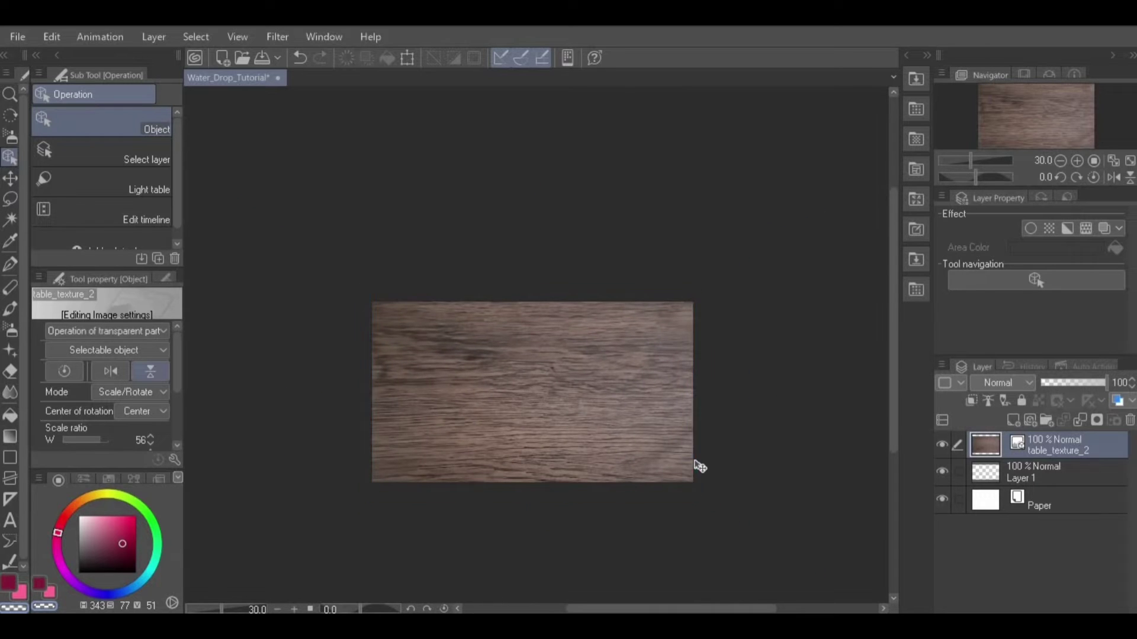
Move the table_texture_2 layer below Layer 1 in the Layer panel
{"action": "left_click", "coordinate": [10, 265]}
{"action": "scroll", "coordinate": [778, 297], "scroll_direction": "up", "scroll_amount": 4}
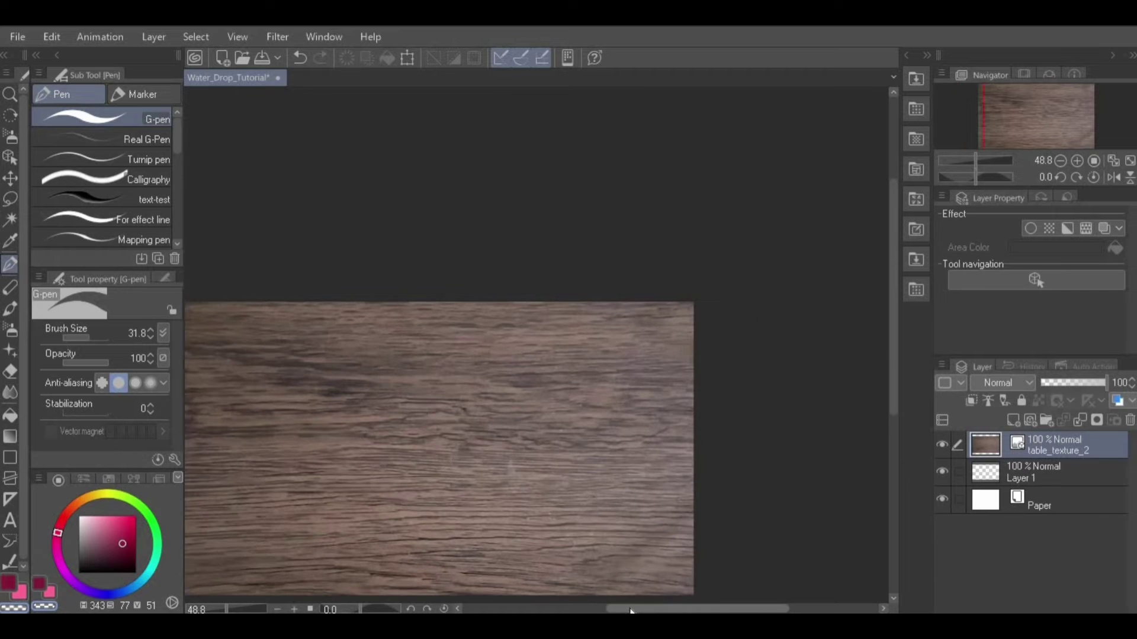
{"action": "scroll", "coordinate": [697, 608], "scroll_direction": "left", "scroll_amount": 3}
{"action": "left_click_drag", "start_coordinate": [895, 397], "coordinate": [894, 433]}
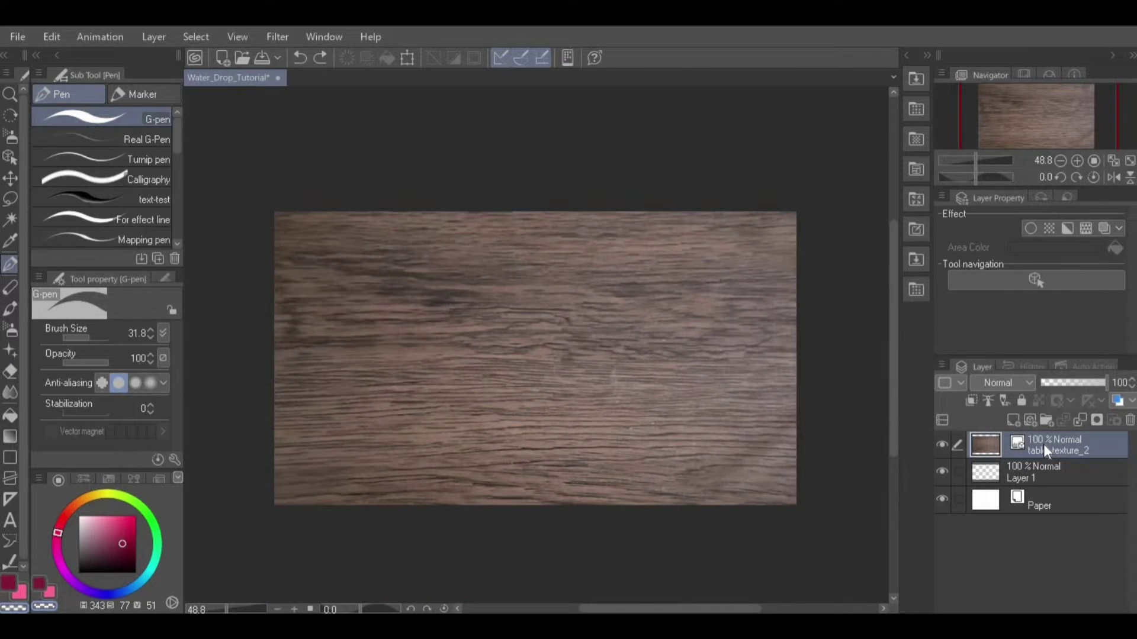
{"action": "left_click_drag", "start_coordinate": [1044, 448], "coordinate": [1045, 486]}
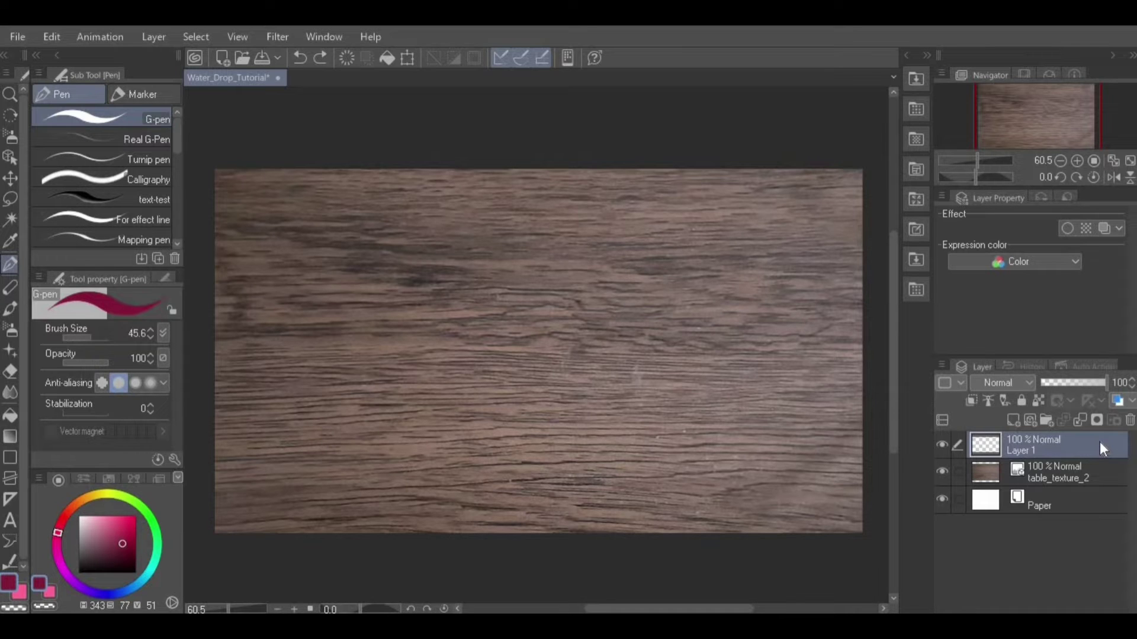
Rename Layer 1 to droplet
{"action": "double_click", "coordinate": [1024, 453]}
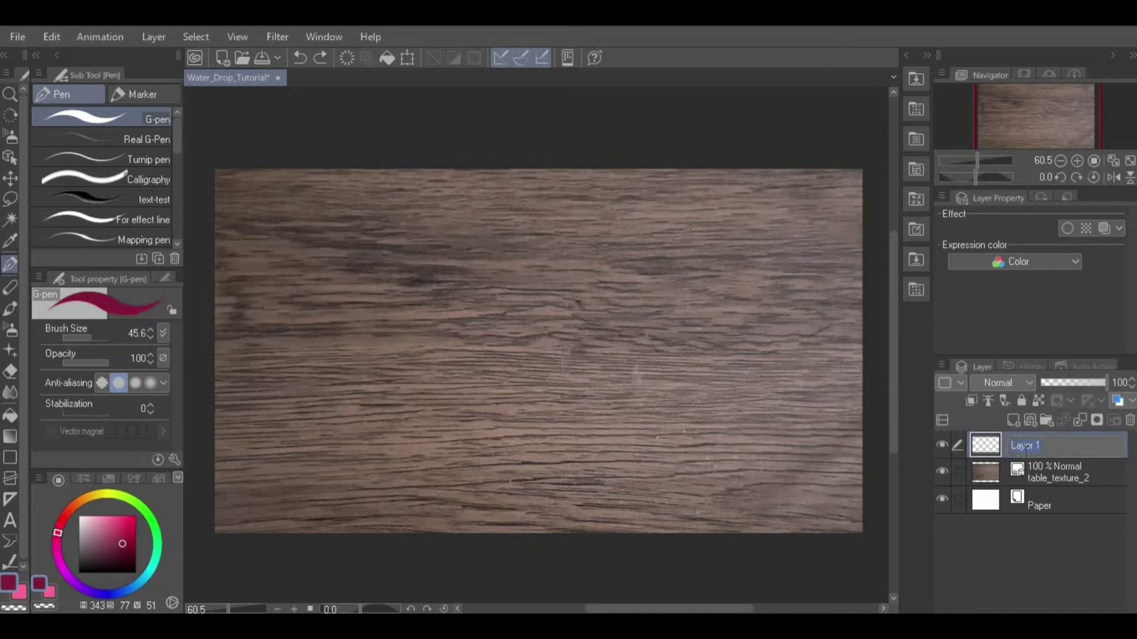
{"action": "type", "text": "droplet"}
{"action": "key", "text": "Return"}
Stamp a crimson circle at canvas centre with a 330.4 G-pen, lock transparent pixels, and pick white
{"action": "left_click_drag", "start_coordinate": [91, 338], "coordinate": [102, 339]}
{"action": "left_click", "coordinate": [524, 343]}
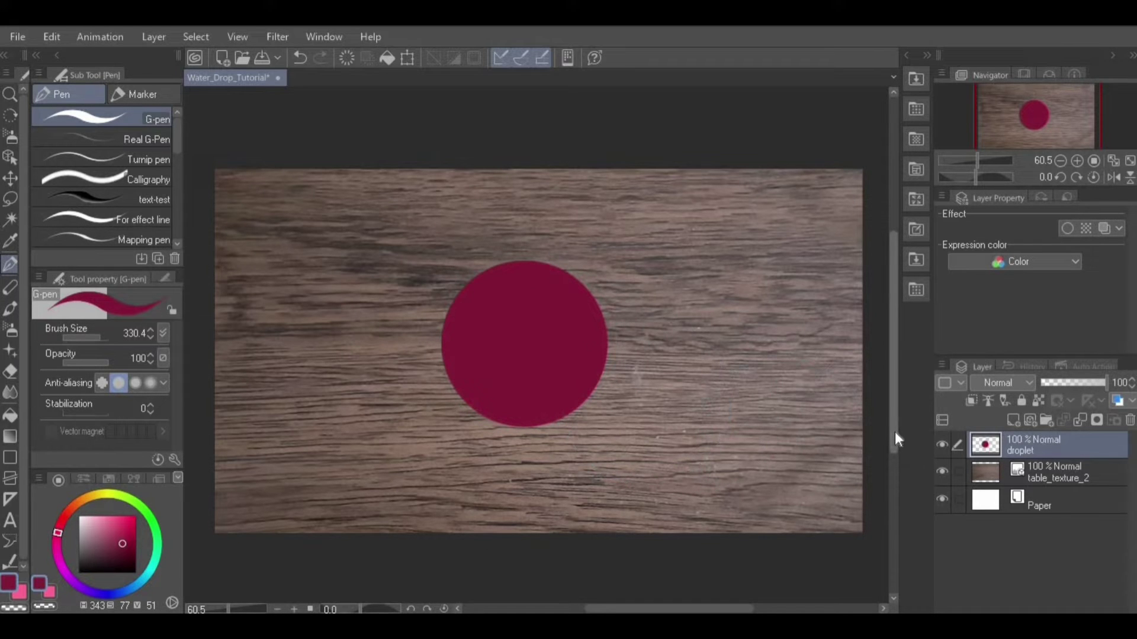
{"action": "left_click", "coordinate": [1039, 403]}
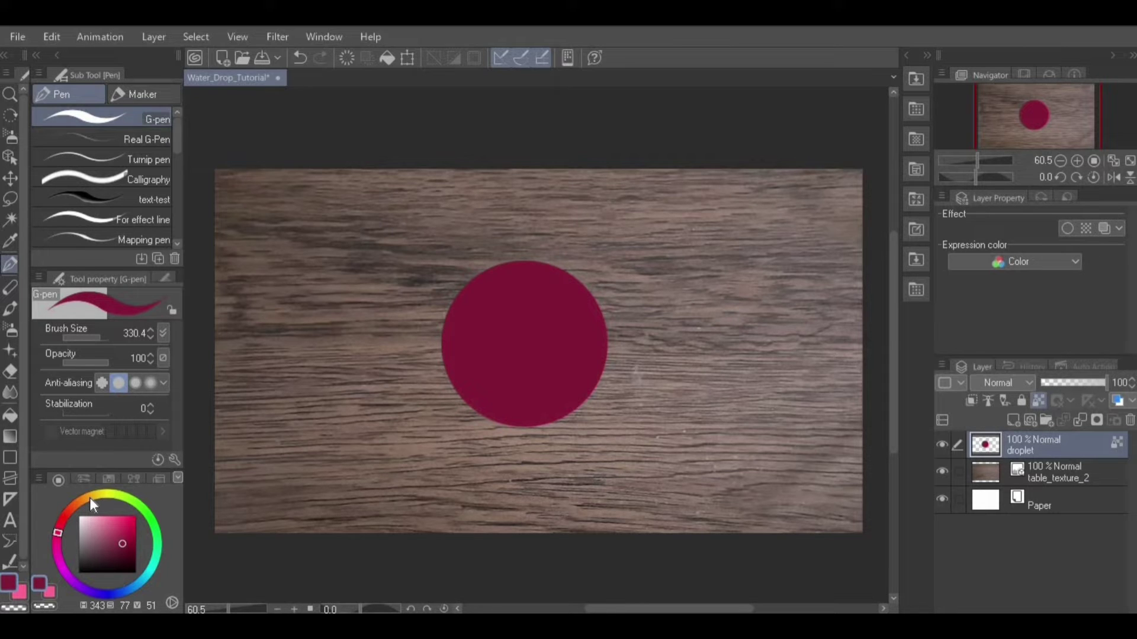
{"action": "left_click", "coordinate": [79, 516]}
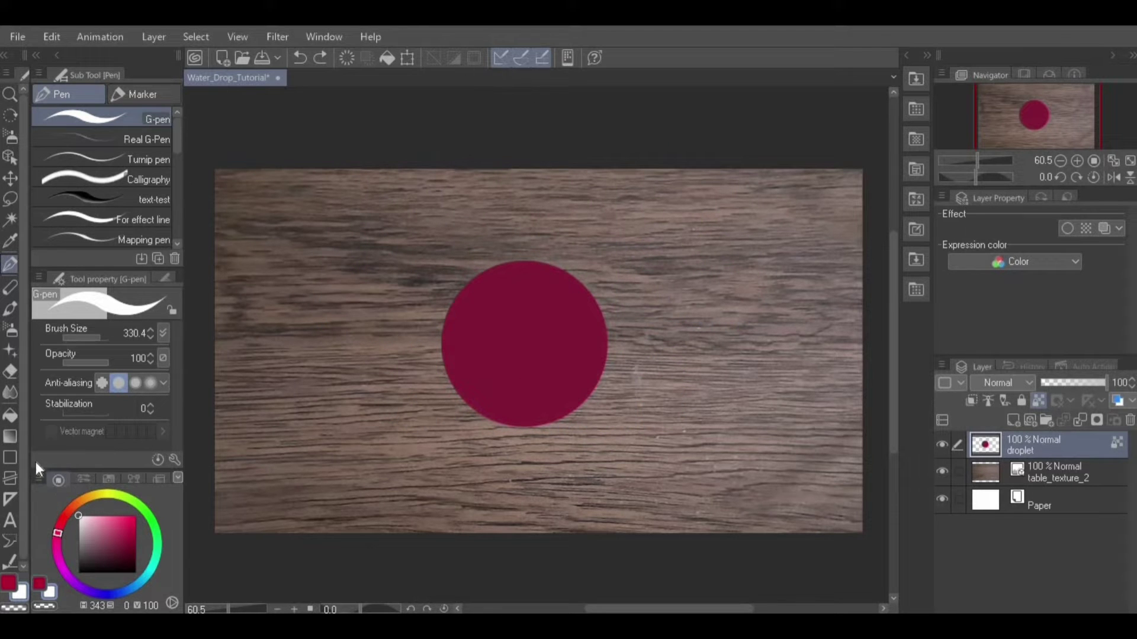
Select the Gradient tool, set black and white colours with white active, and open Edit gradient
{"action": "left_click", "coordinate": [9, 436]}
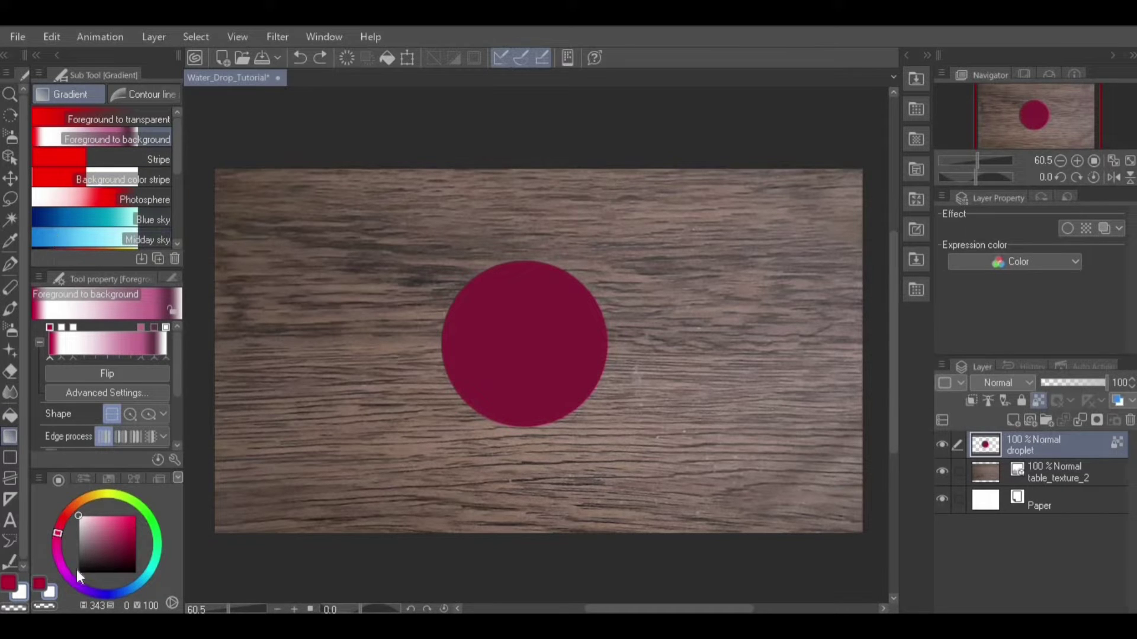
{"action": "left_click", "coordinate": [42, 586]}
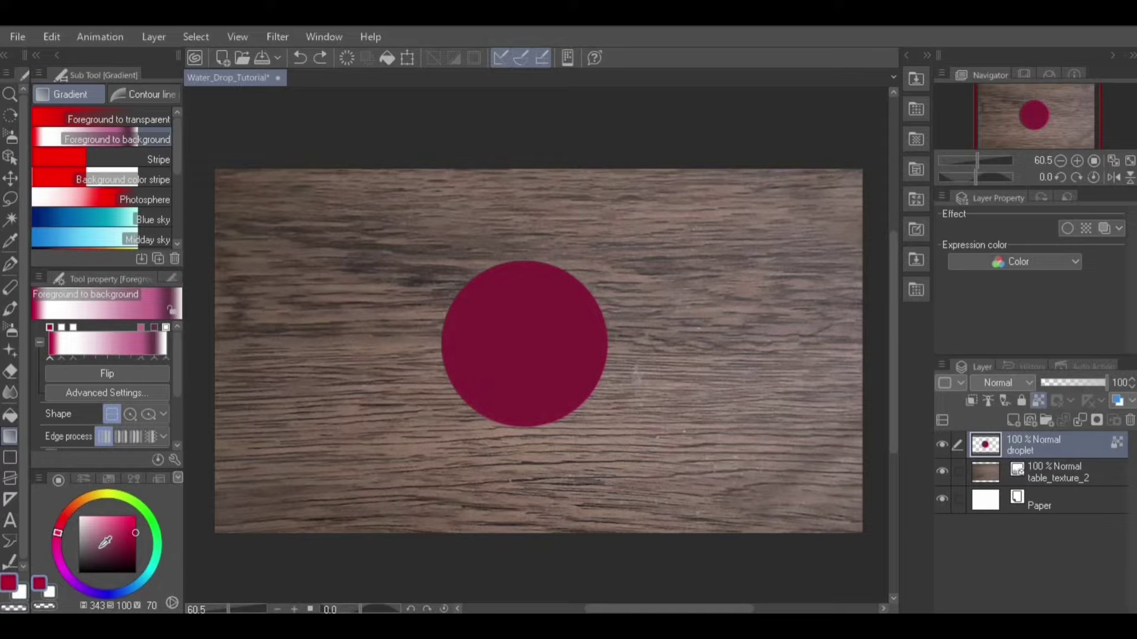
{"action": "left_click", "coordinate": [51, 591]}
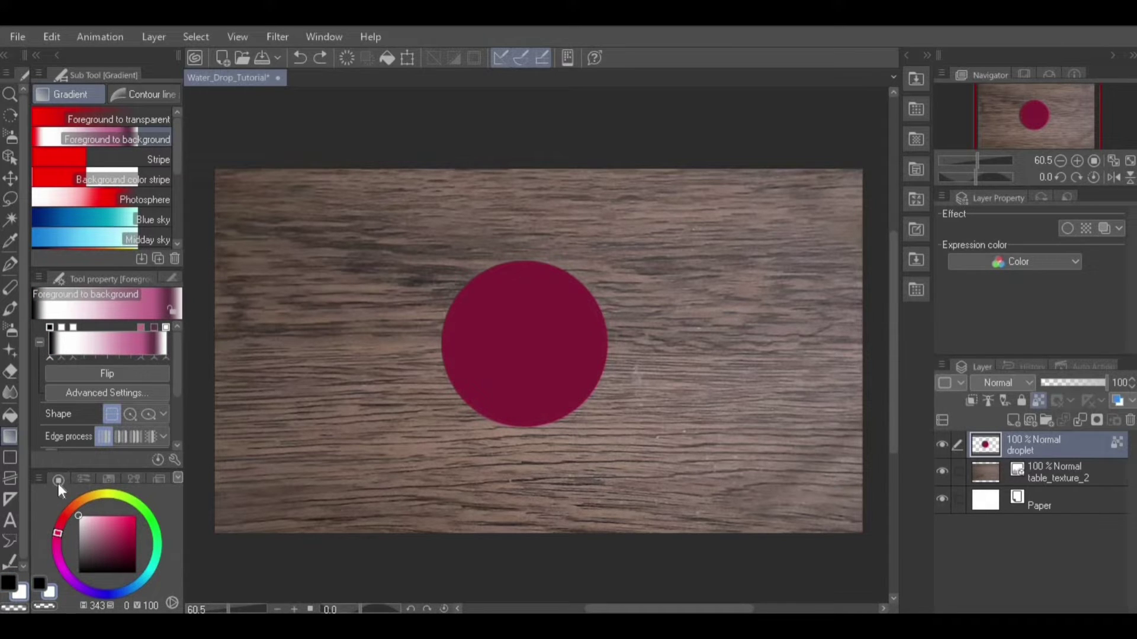
{"action": "left_click", "coordinate": [137, 394]}
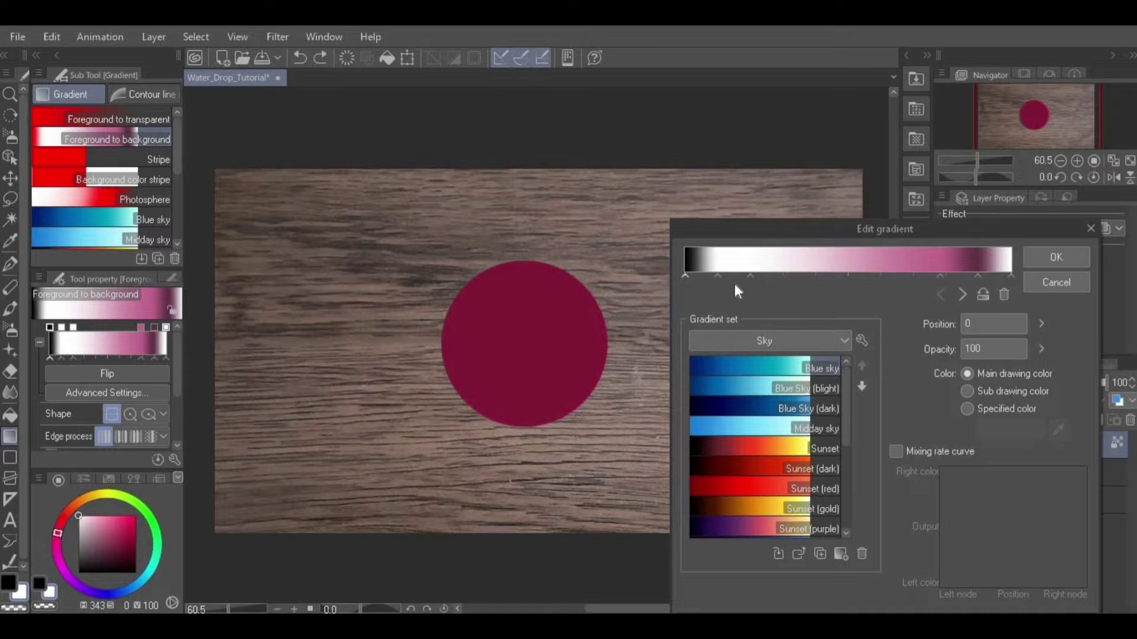
Delete the near-white, pink 78 and crimson 90 stops, leaving a black-to-white gradient
{"action": "left_click", "coordinate": [718, 276]}
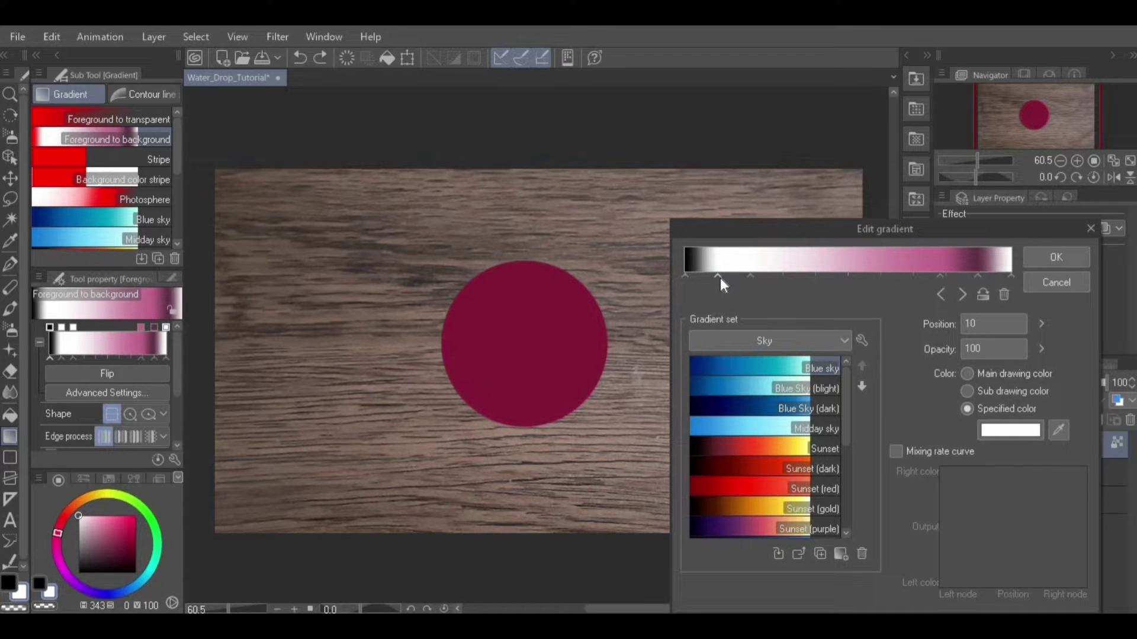
{"action": "left_click", "coordinate": [1004, 294]}
{"action": "left_click", "coordinate": [1004, 295]}
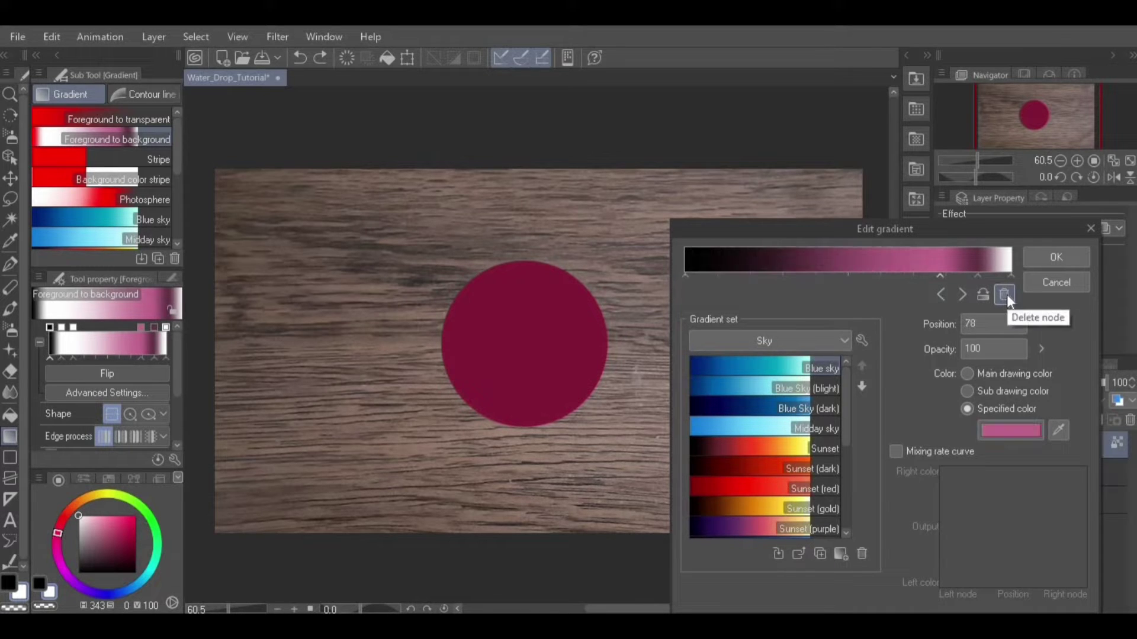
{"action": "left_click", "coordinate": [963, 294]}
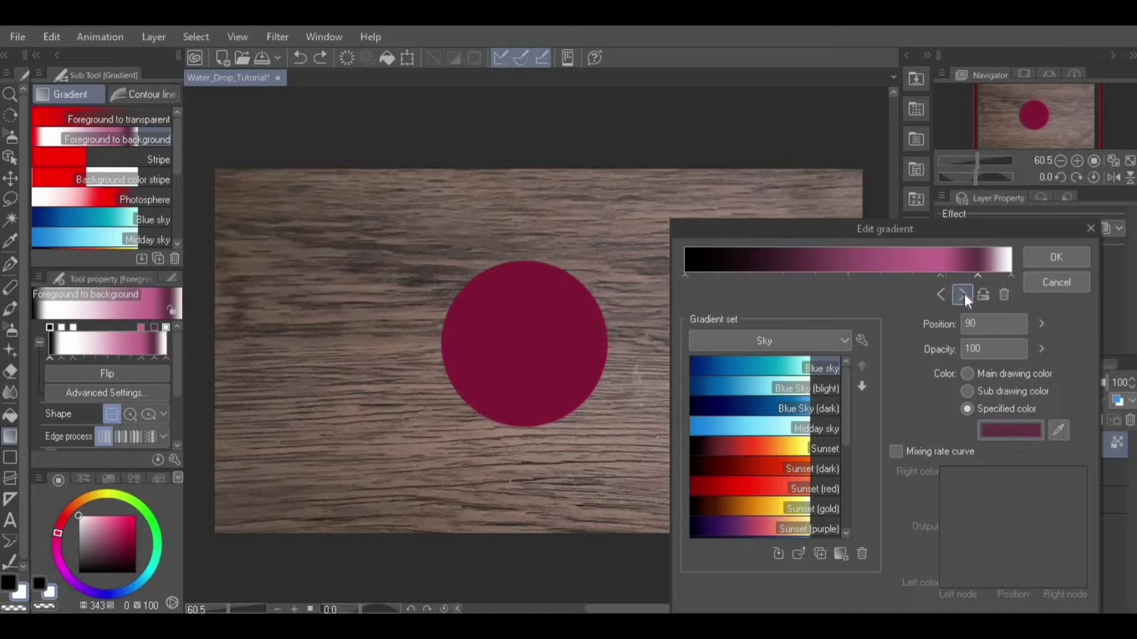
{"action": "left_click", "coordinate": [1003, 293]}
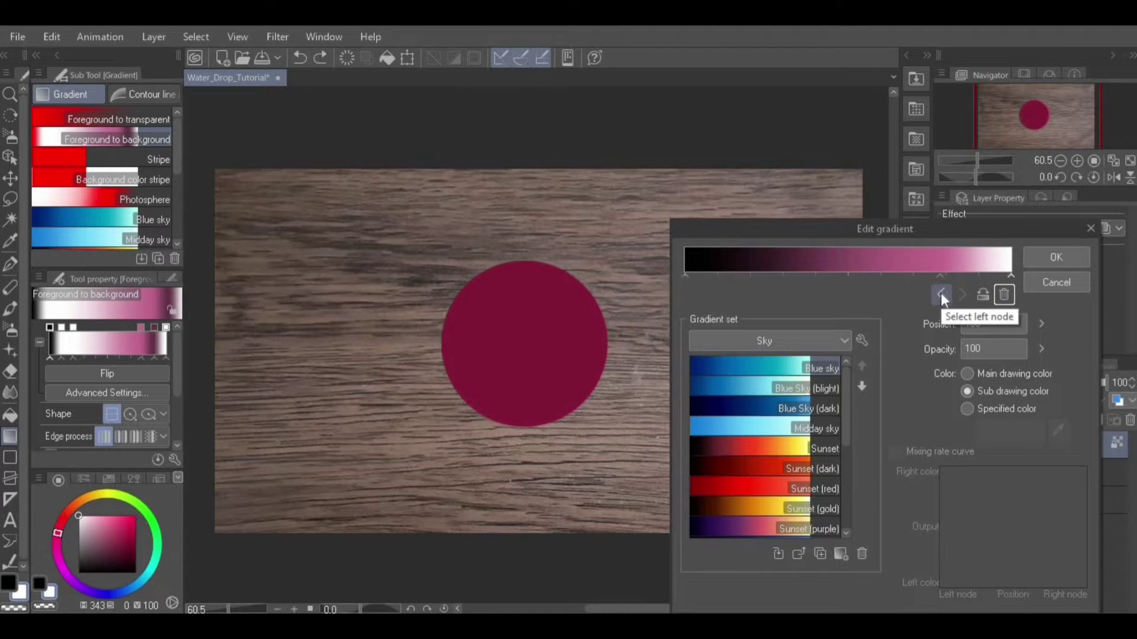
{"action": "left_click", "coordinate": [940, 293]}
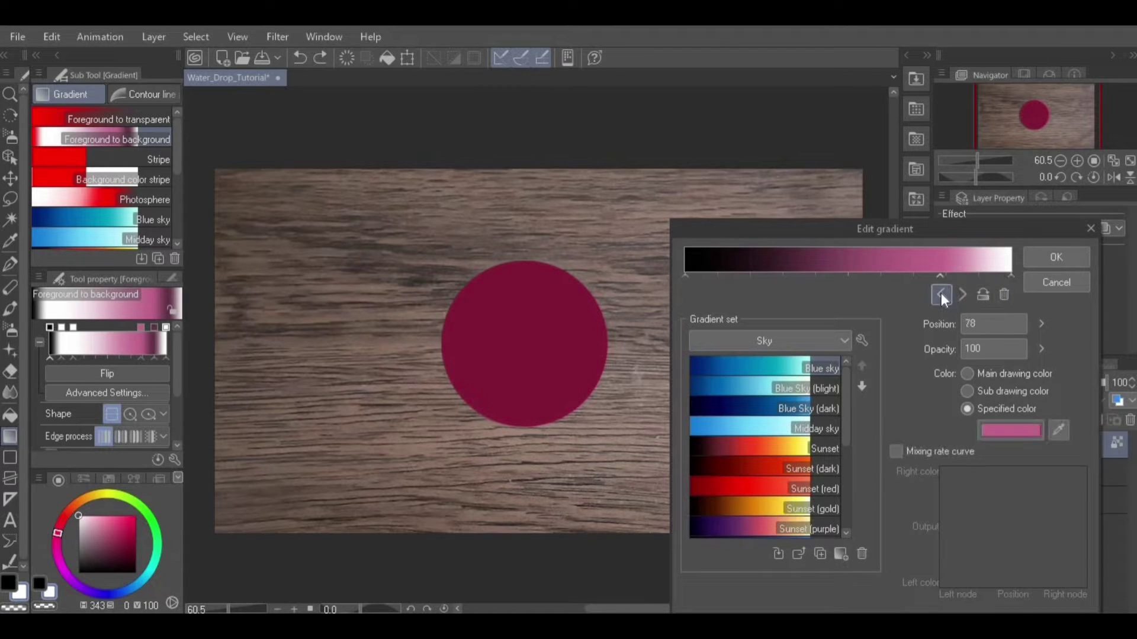
{"action": "left_click", "coordinate": [1005, 297]}
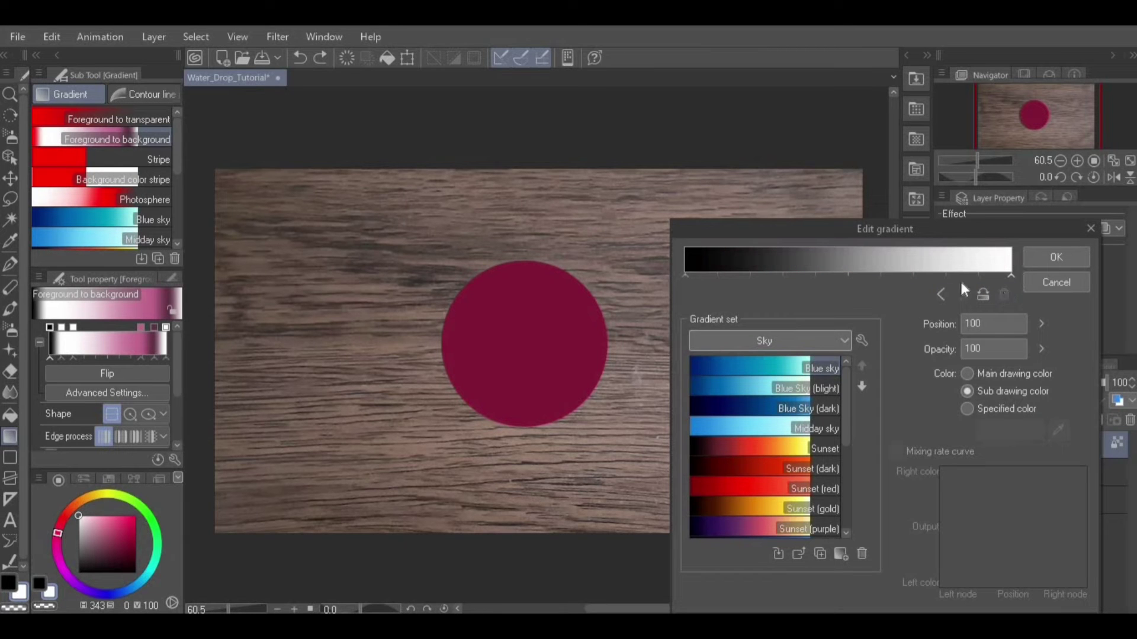
{"action": "left_click", "coordinate": [1032, 259]}
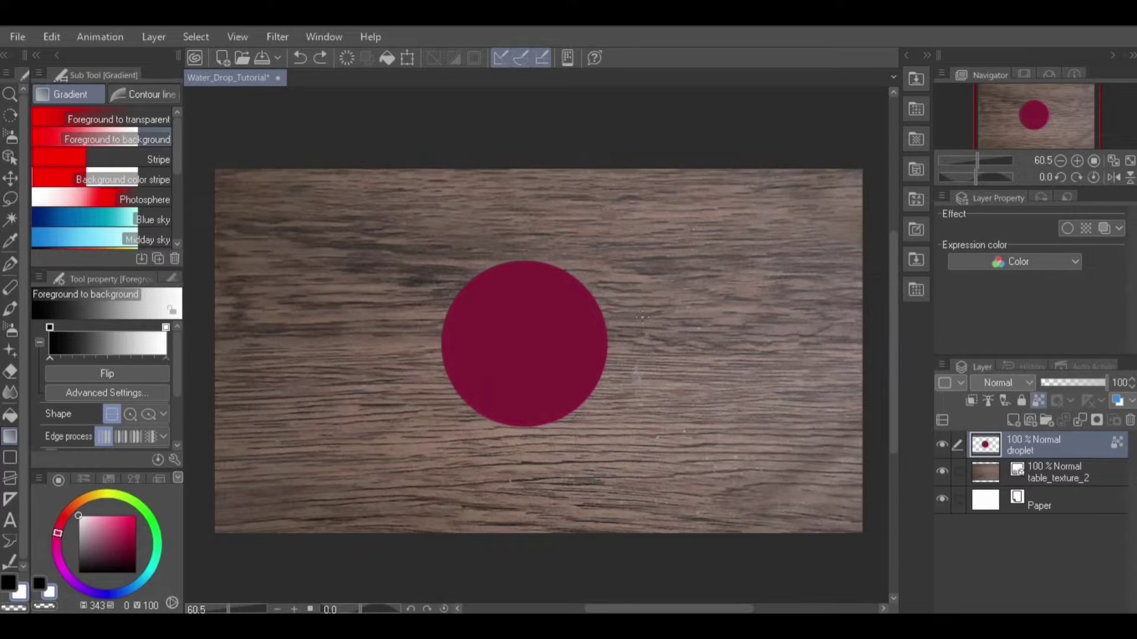
Drag a diagonal black-to-white gradient from the canvas top right to lower left across the circle
{"action": "scroll", "coordinate": [643, 317], "scroll_direction": "up", "scroll_amount": 1}
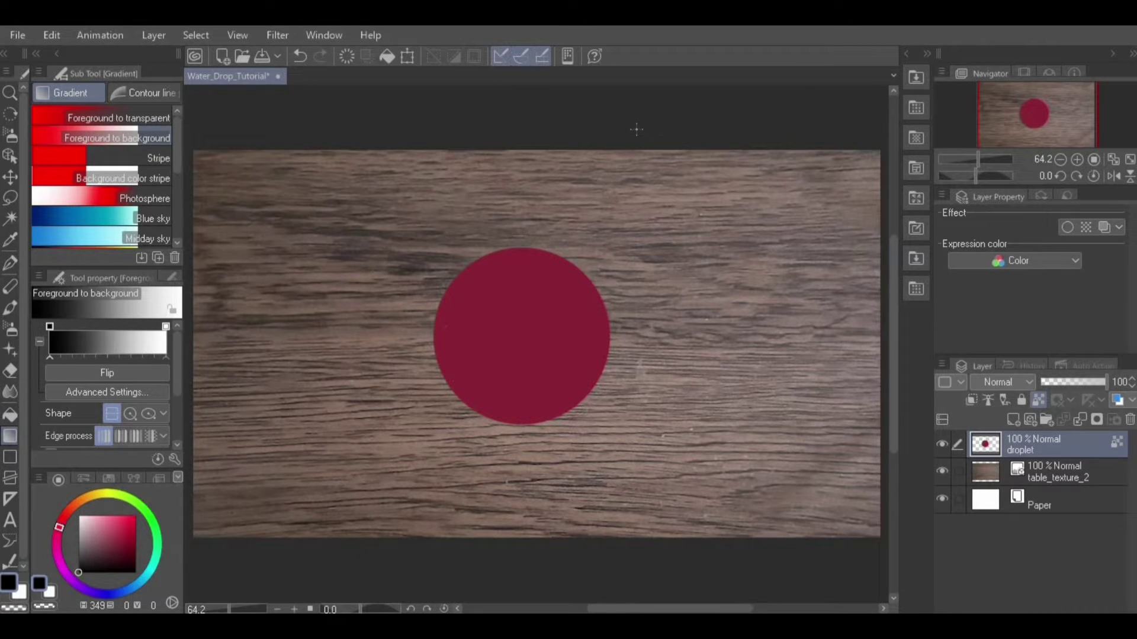
{"action": "left_click_drag", "start_coordinate": [637, 128], "coordinate": [383, 581]}
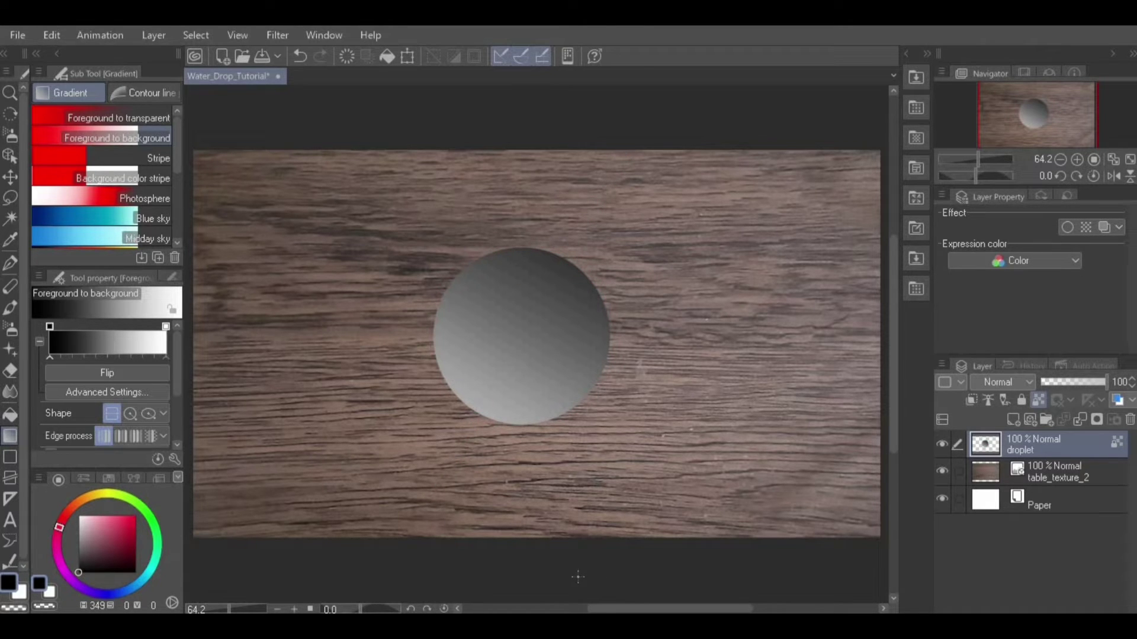
Set the droplet layer's blending mode to Overlay and its opacity to 76%
{"action": "left_click", "coordinate": [1028, 383]}
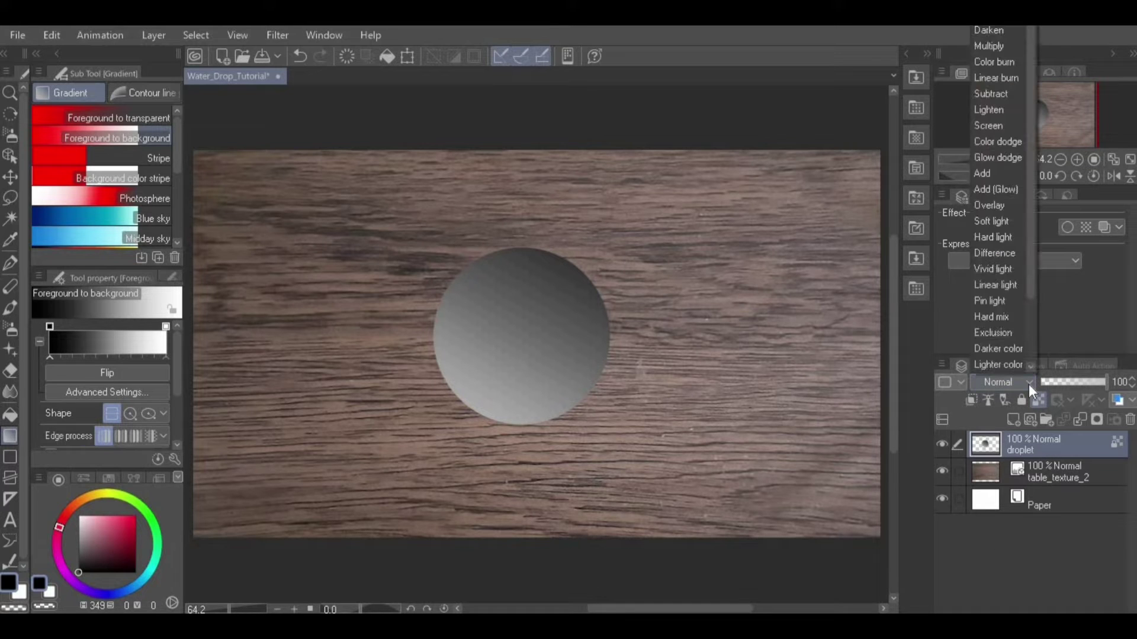
{"action": "left_click", "coordinate": [1018, 205]}
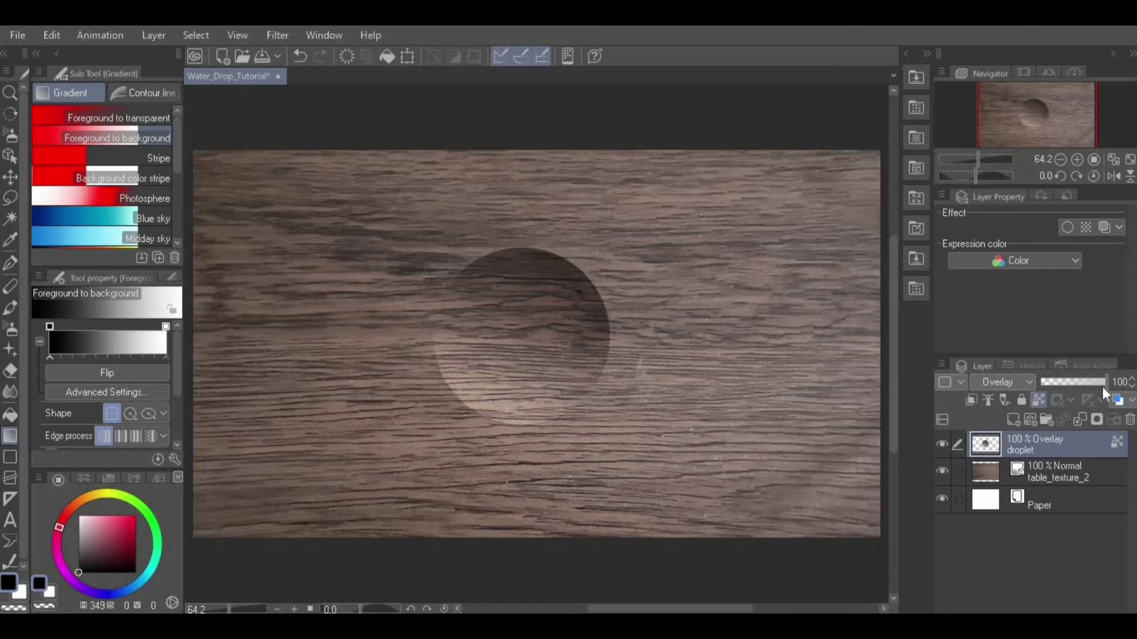
{"action": "left_click_drag", "start_coordinate": [1106, 384], "coordinate": [1087, 385]}
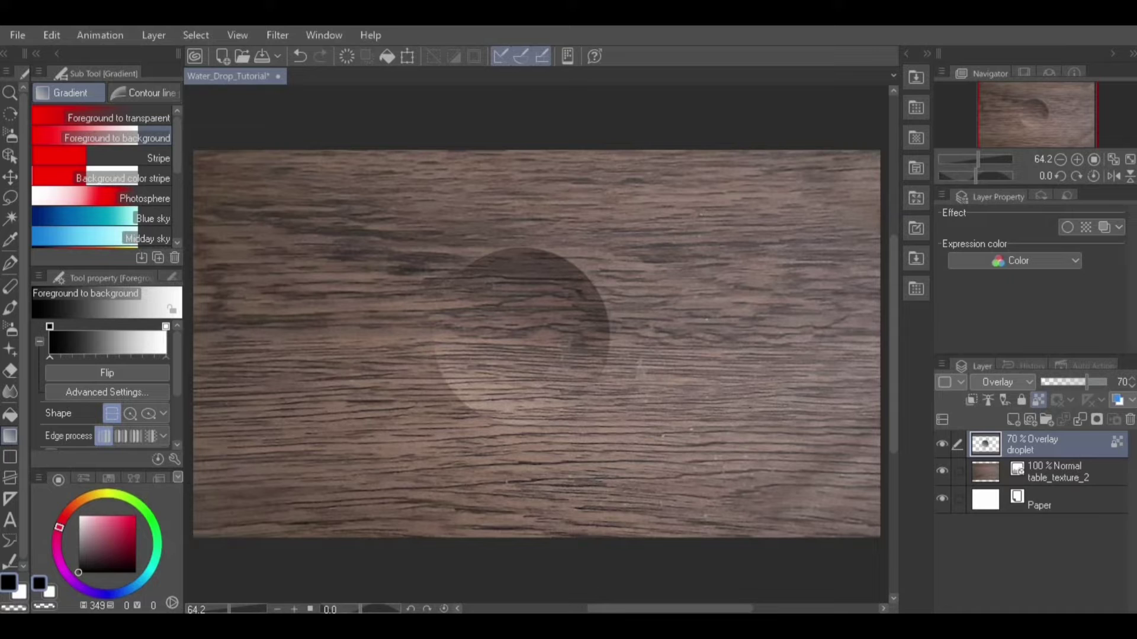
{"action": "left_click", "coordinate": [1131, 378]}
{"action": "left_click", "coordinate": [1131, 378]}
{"action": "left_click", "coordinate": [1131, 378]}
{"action": "left_click", "coordinate": [1131, 378]}
{"action": "left_click", "coordinate": [1131, 379]}
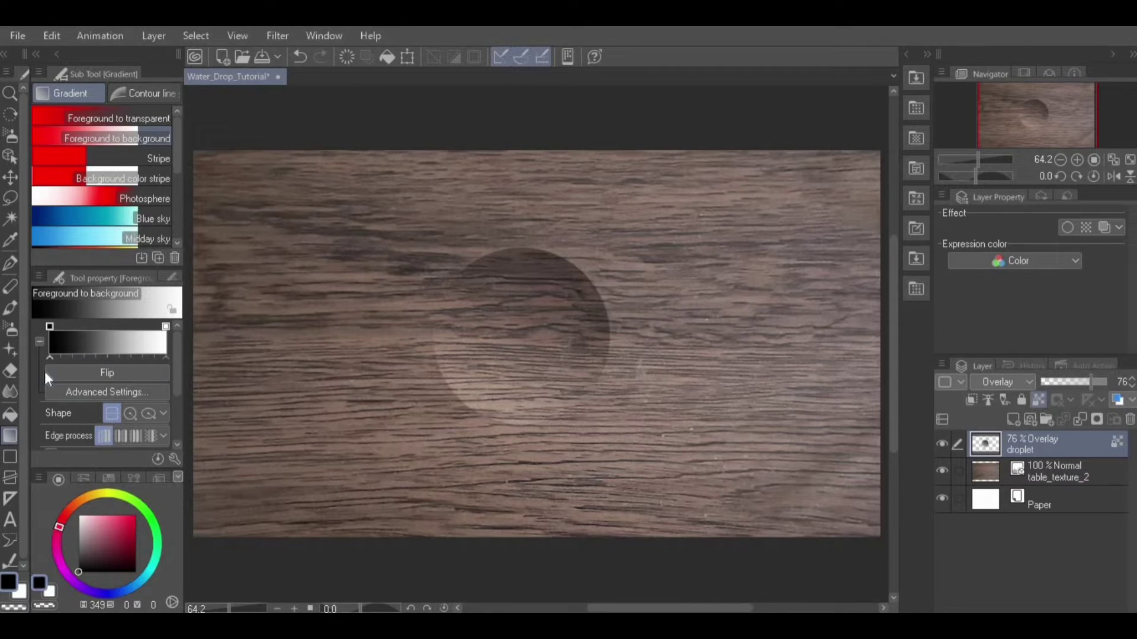
Airbrush a soft white glow on the droplet's lower rim (size 93.7, density 12), then save
{"action": "left_click", "coordinate": [10, 329]}
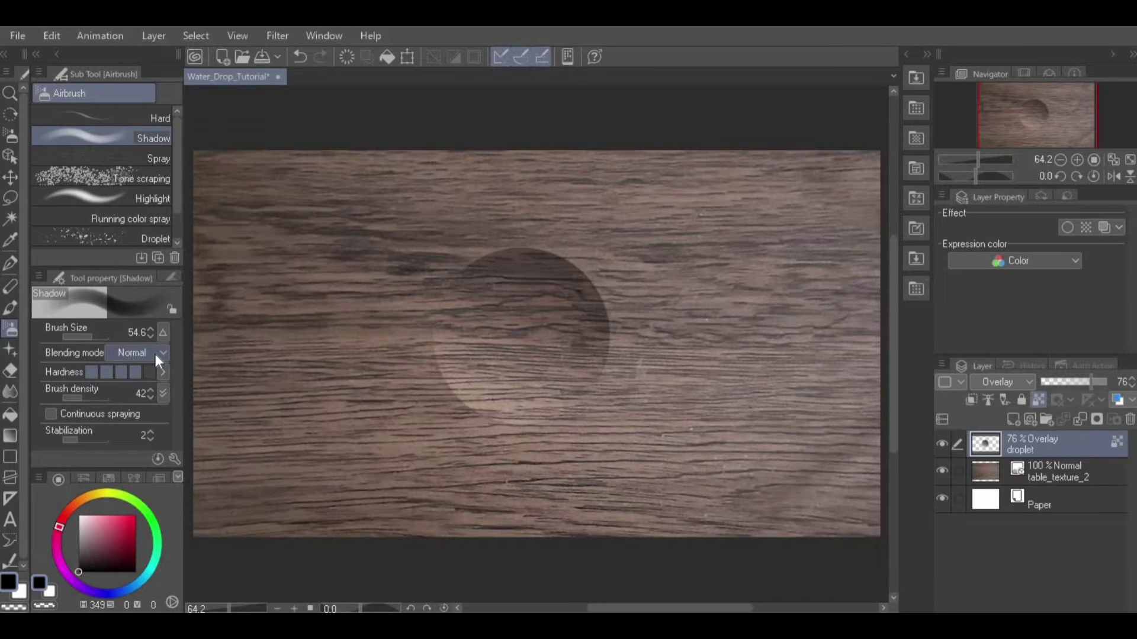
{"action": "left_click", "coordinate": [51, 589]}
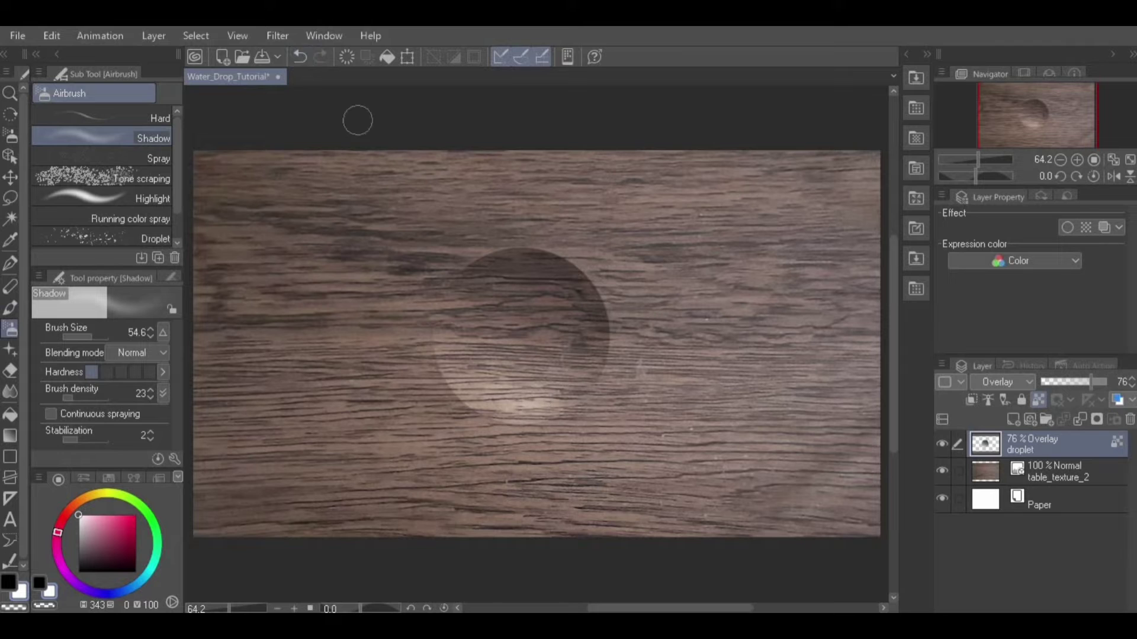
{"action": "left_click", "coordinate": [95, 337]}
{"action": "left_click", "coordinate": [69, 401]}
{"action": "left_click", "coordinate": [71, 399]}
{"action": "left_click", "coordinate": [942, 445]}
{"action": "left_click", "coordinate": [942, 446]}
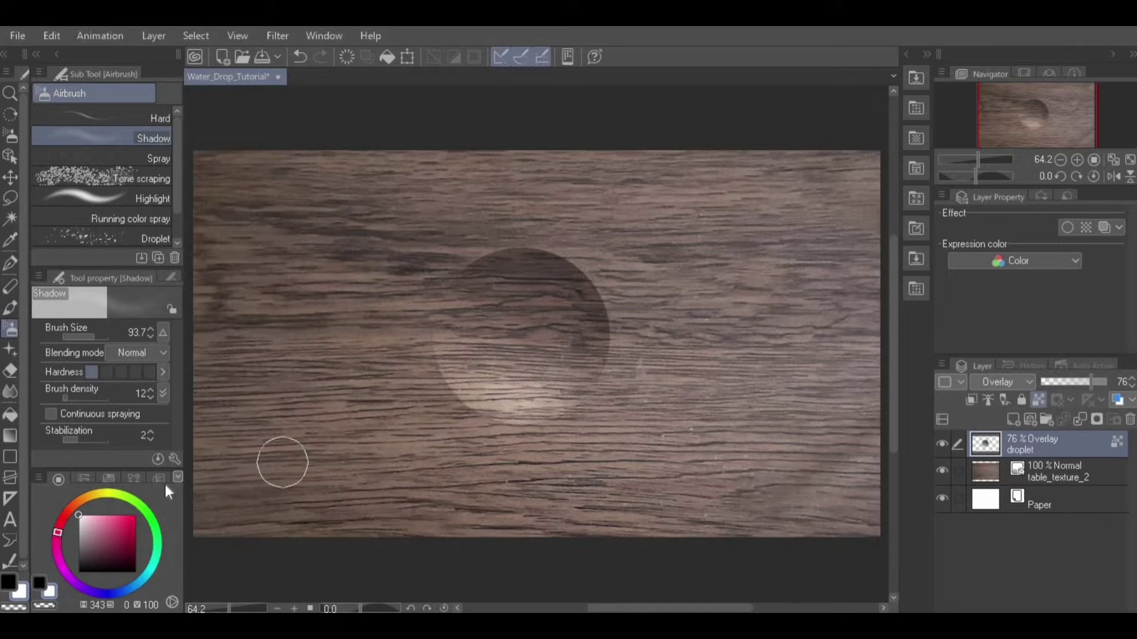
{"action": "key", "text": "ctrl+s"}
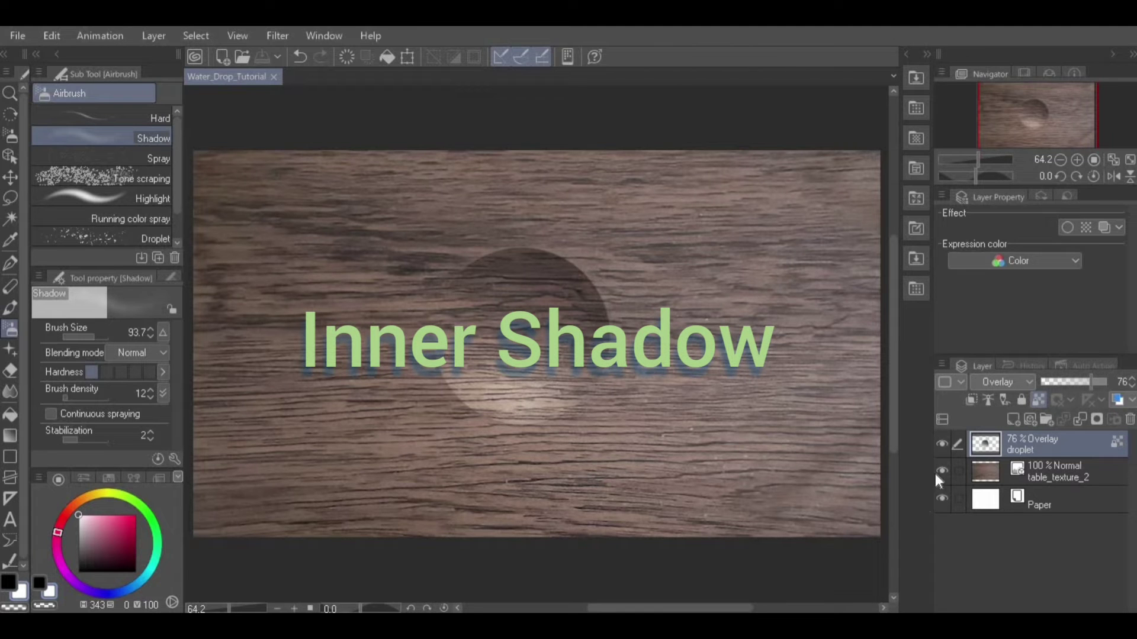
Create a selection from the droplet layer's circle and add a new raster Layer 1 above it
{"action": "left_click", "coordinate": [943, 445]}
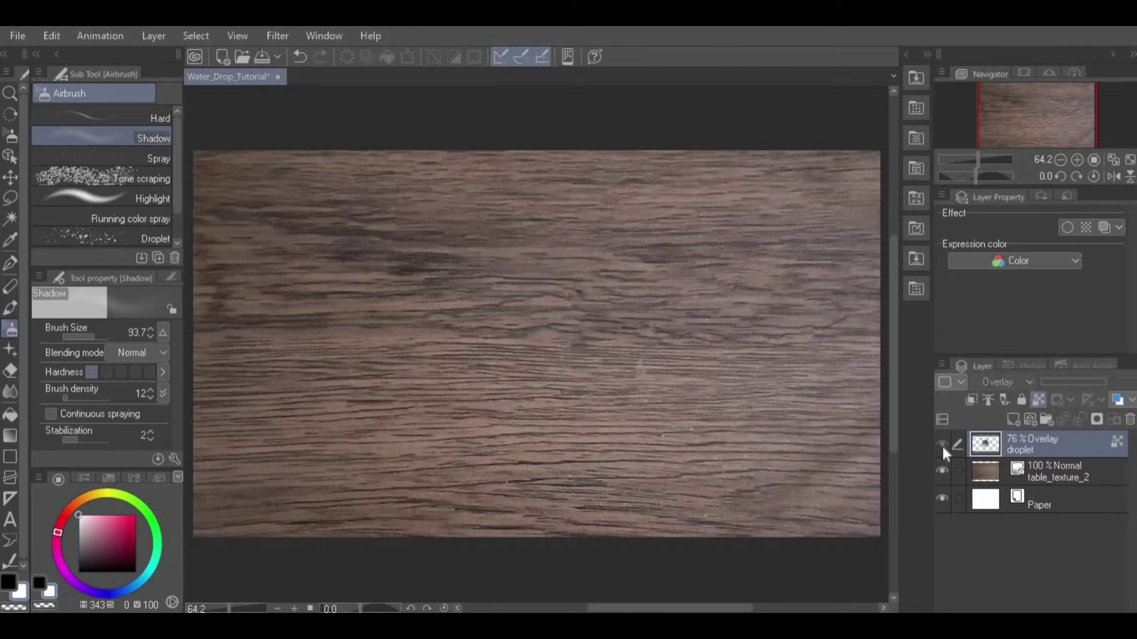
{"action": "left_click", "coordinate": [942, 445]}
{"action": "left_click", "coordinate": [156, 36]}
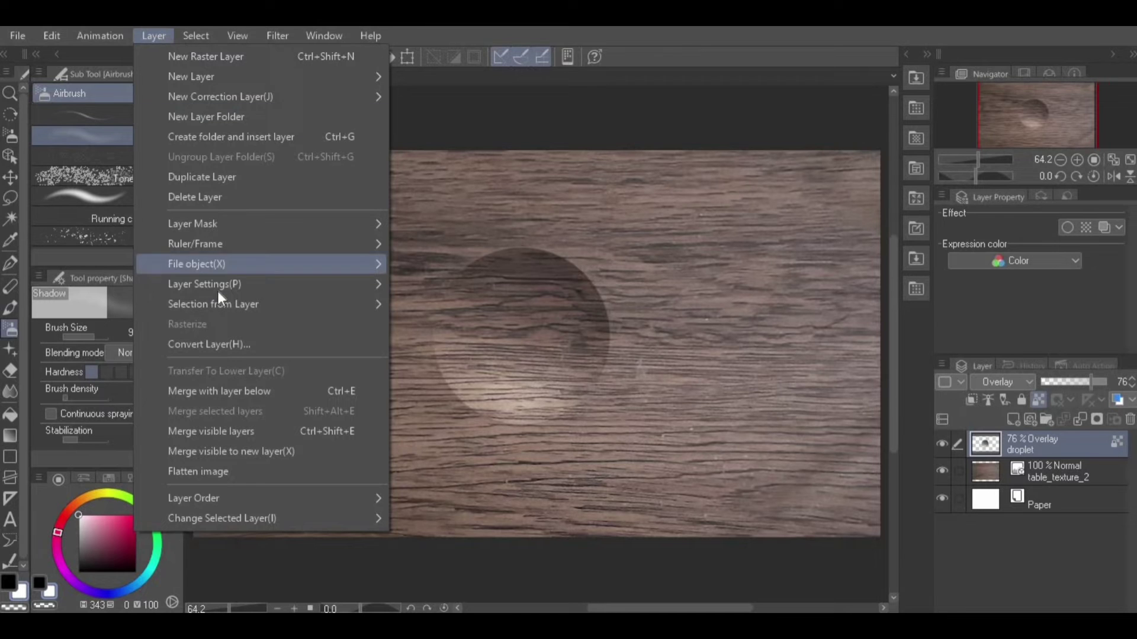
{"action": "mouse_move", "coordinate": [221, 306]}
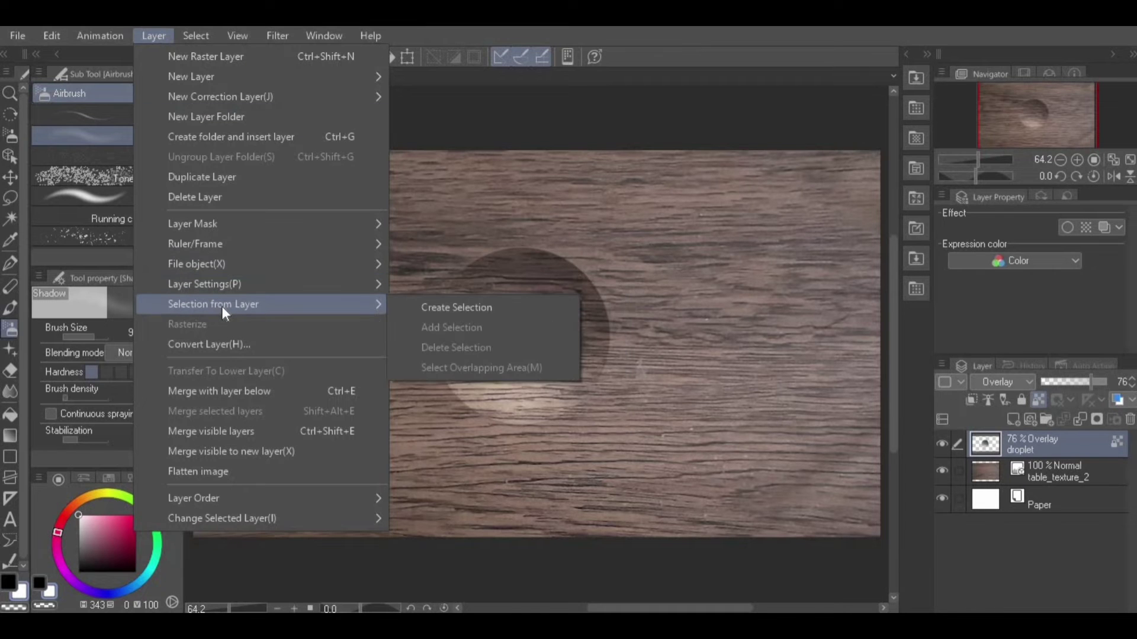
{"action": "left_click", "coordinate": [396, 305]}
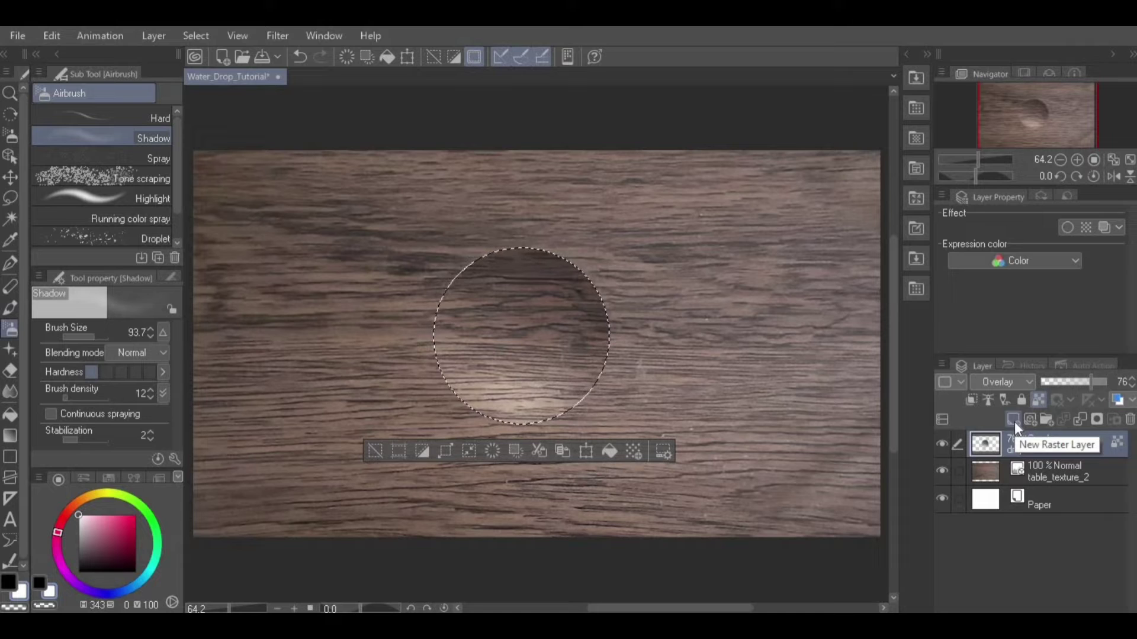
{"action": "left_click", "coordinate": [156, 34]}
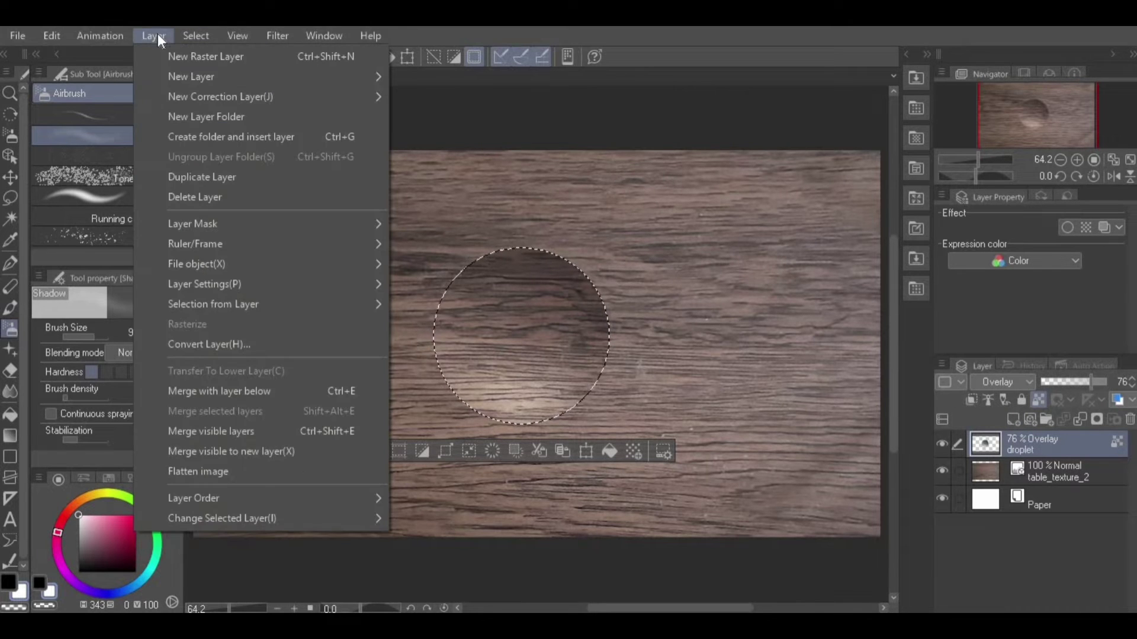
{"action": "left_click", "coordinate": [192, 55]}
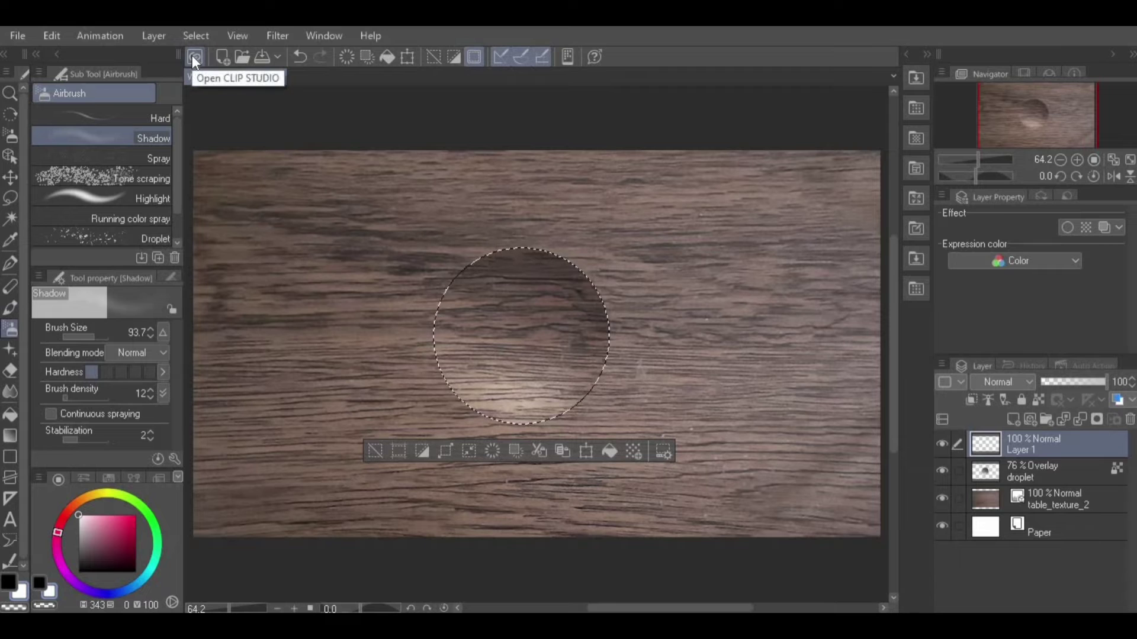
Stroke the droplet selection's border on Layer 1 with a black 10 px outline using Outline Selection
{"action": "left_click", "coordinate": [299, 56]}
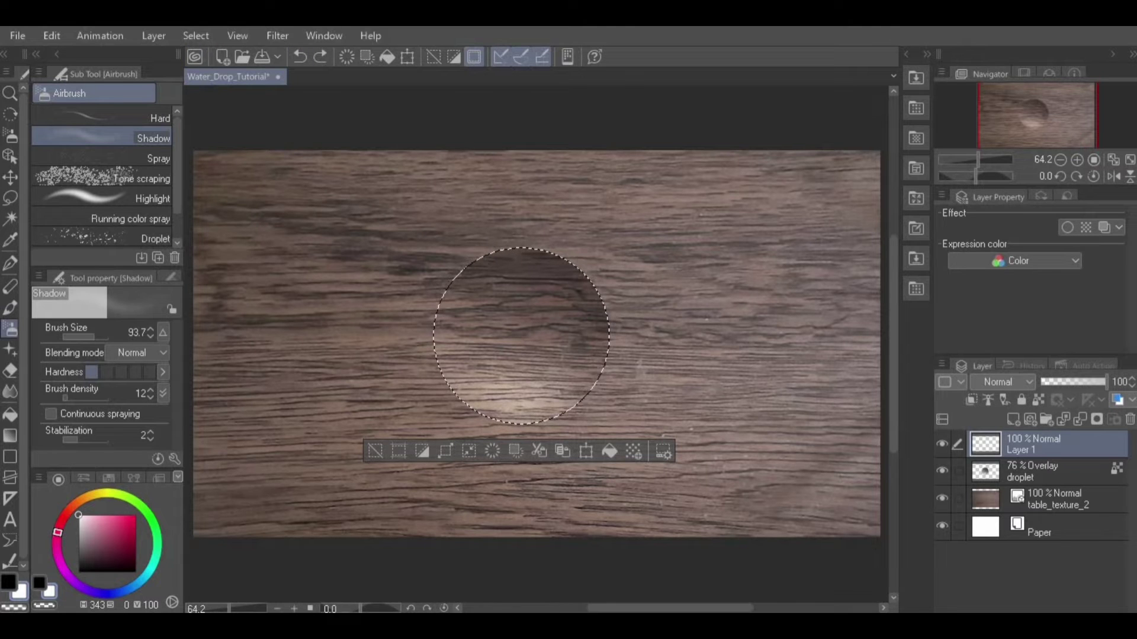
{"action": "left_click", "coordinate": [38, 585]}
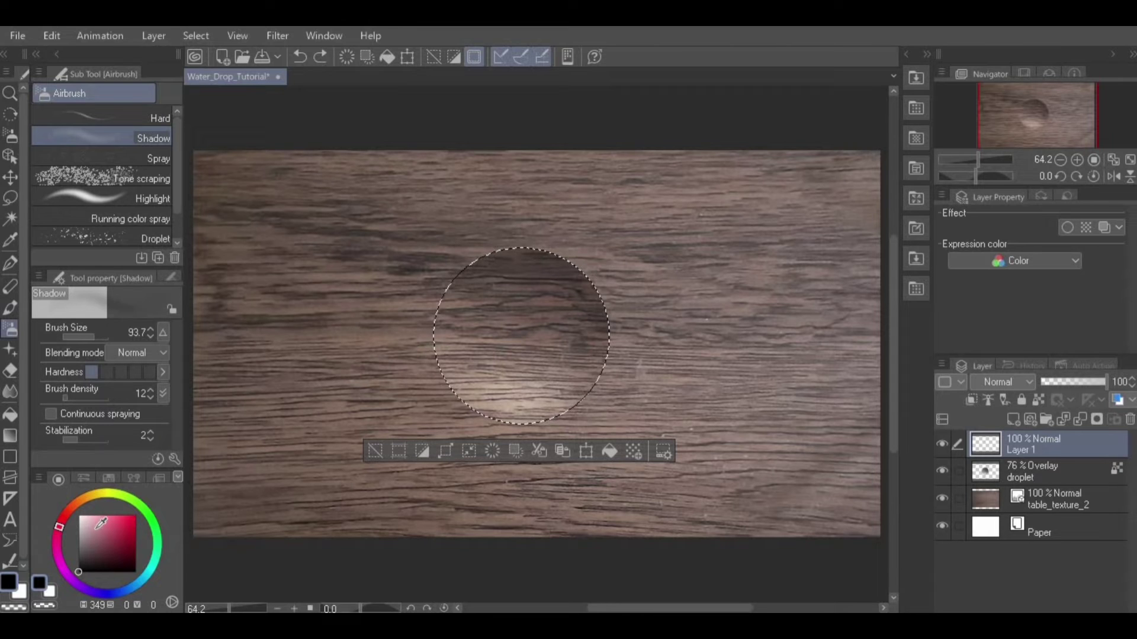
{"action": "left_click", "coordinate": [55, 36]}
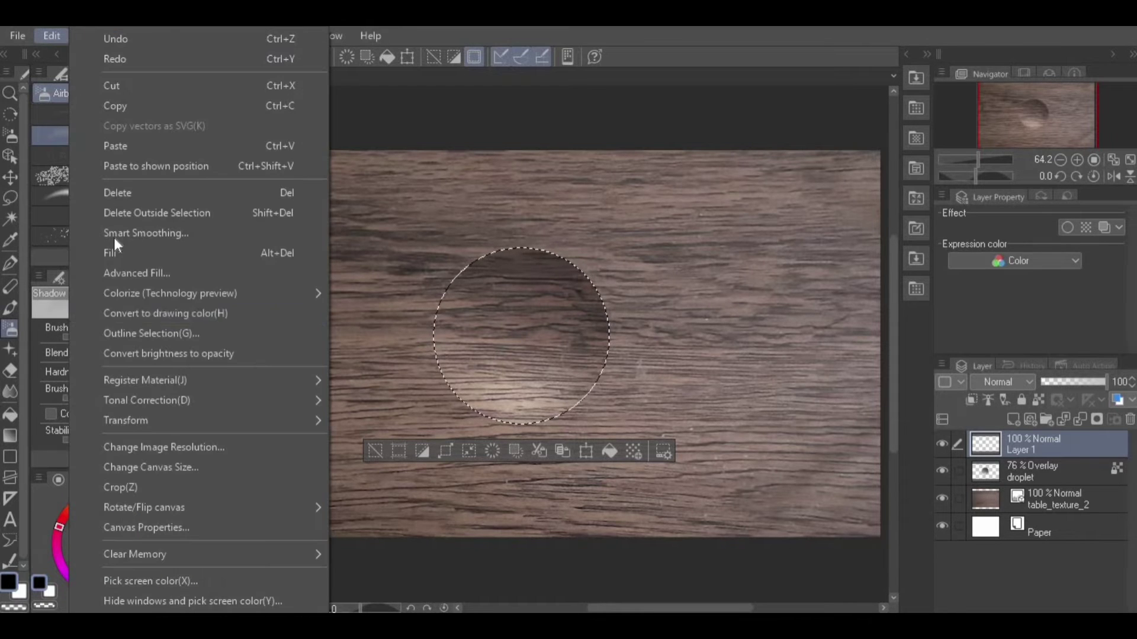
{"action": "left_click", "coordinate": [131, 334]}
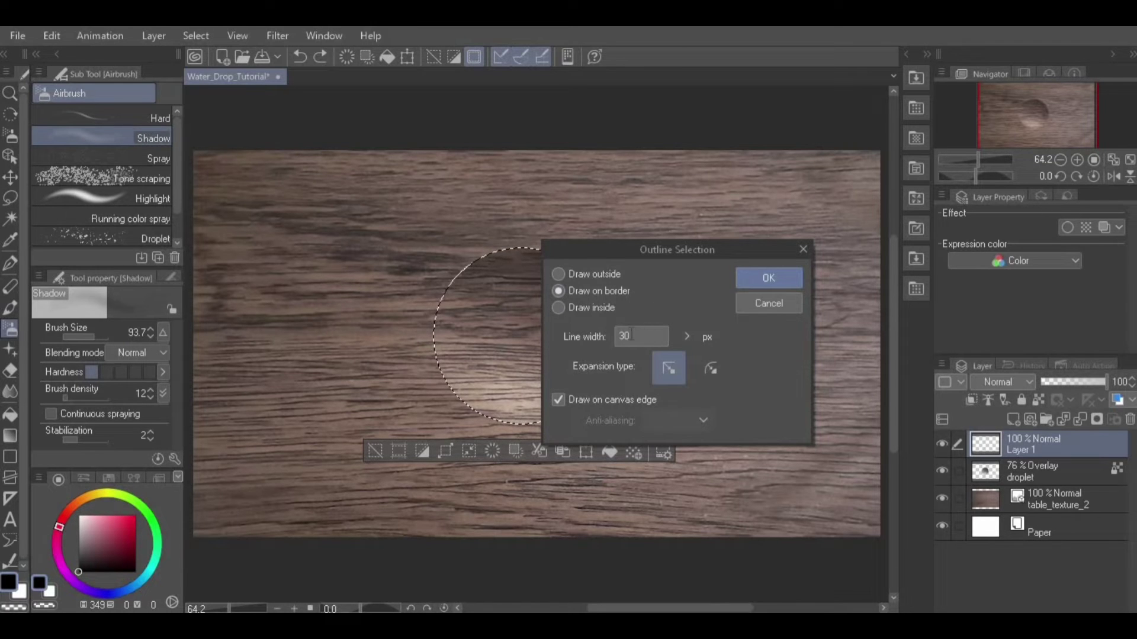
{"action": "left_click", "coordinate": [625, 336]}
{"action": "key", "text": "BackSpace"}
{"action": "type", "text": "1"}
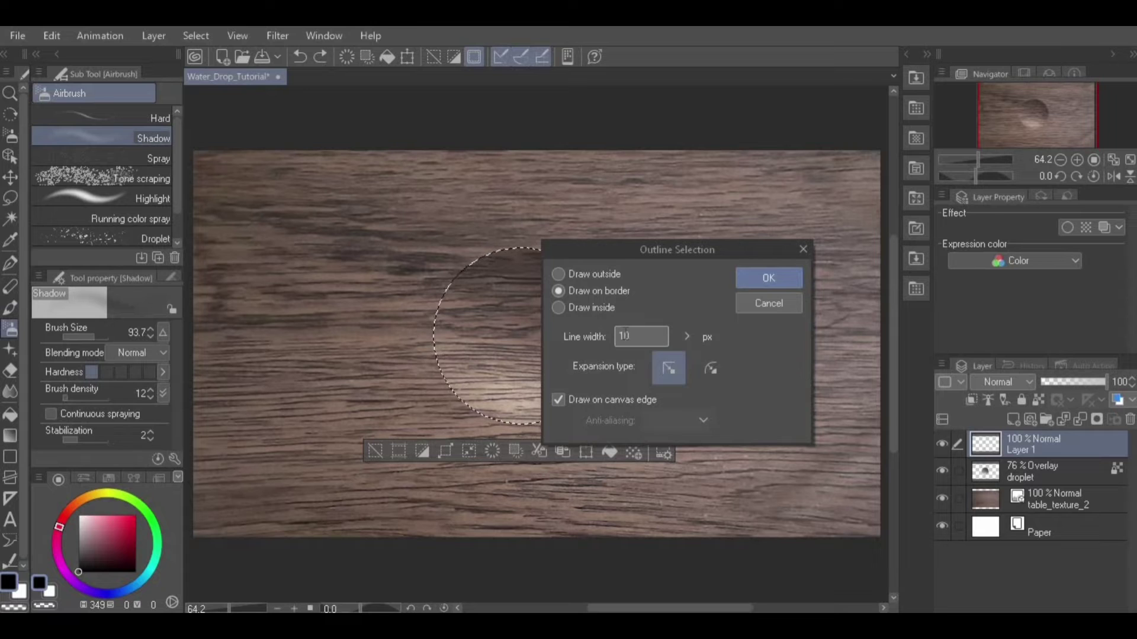
{"action": "left_click", "coordinate": [787, 277]}
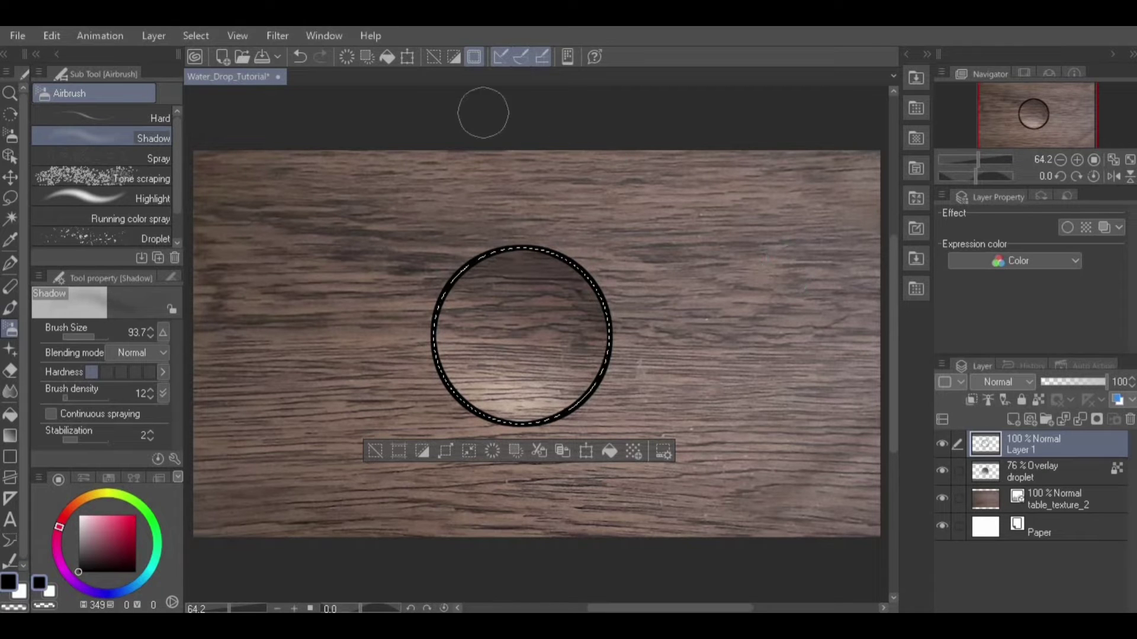
Apply a Gaussian blur of strength about 40.14 to the black outline
{"action": "left_click", "coordinate": [279, 35]}
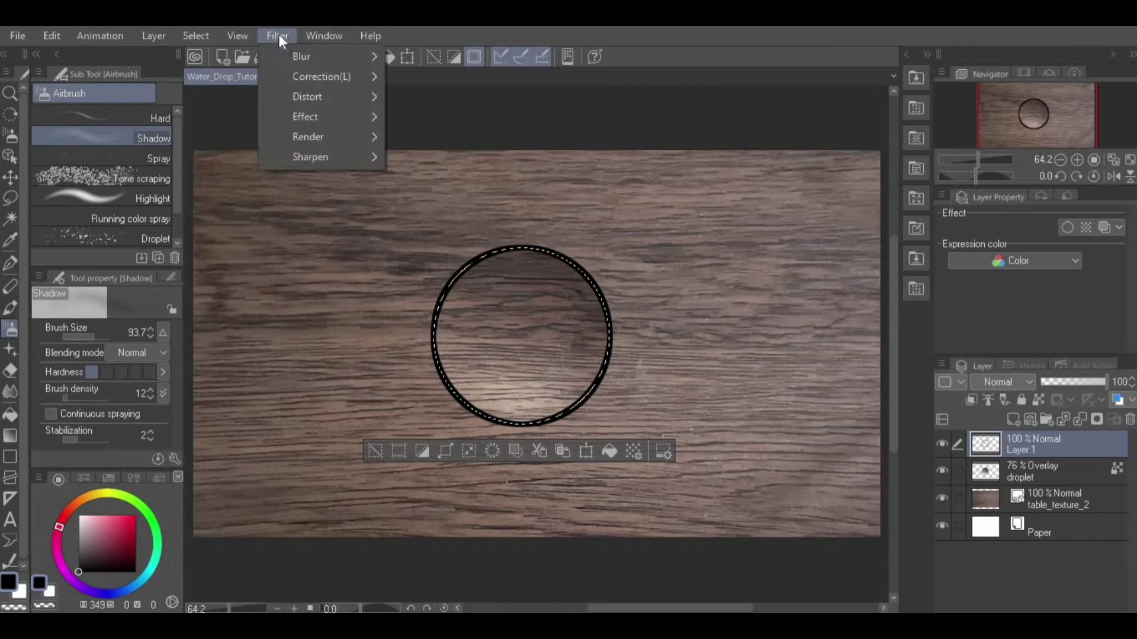
{"action": "mouse_move", "coordinate": [320, 56]}
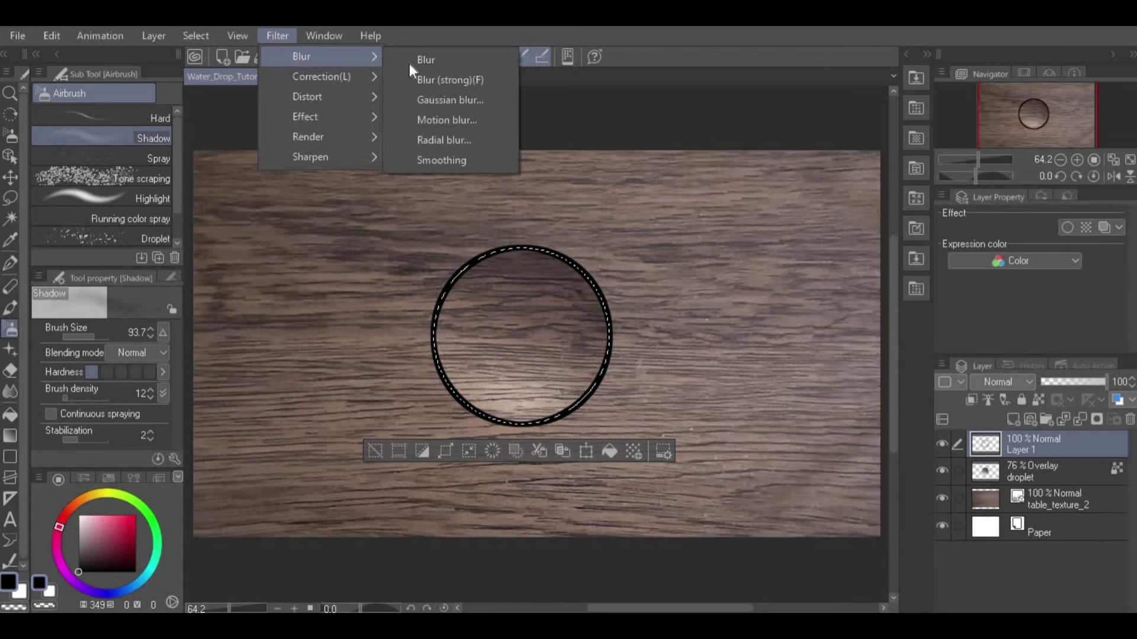
{"action": "left_click", "coordinate": [431, 101]}
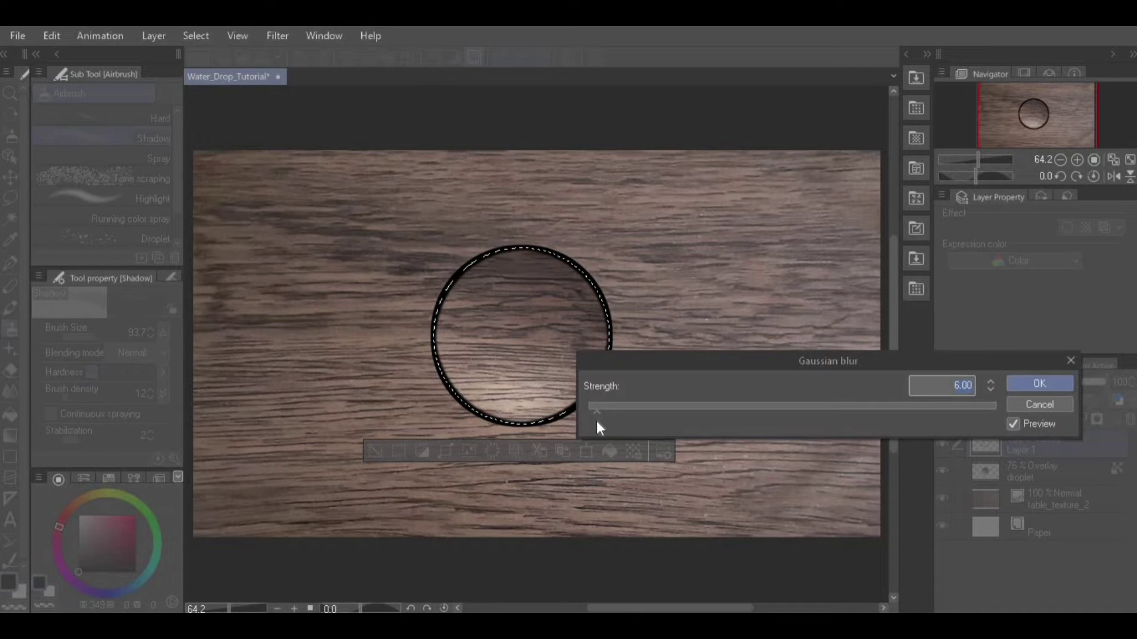
{"action": "left_click_drag", "start_coordinate": [597, 420], "coordinate": [667, 409]}
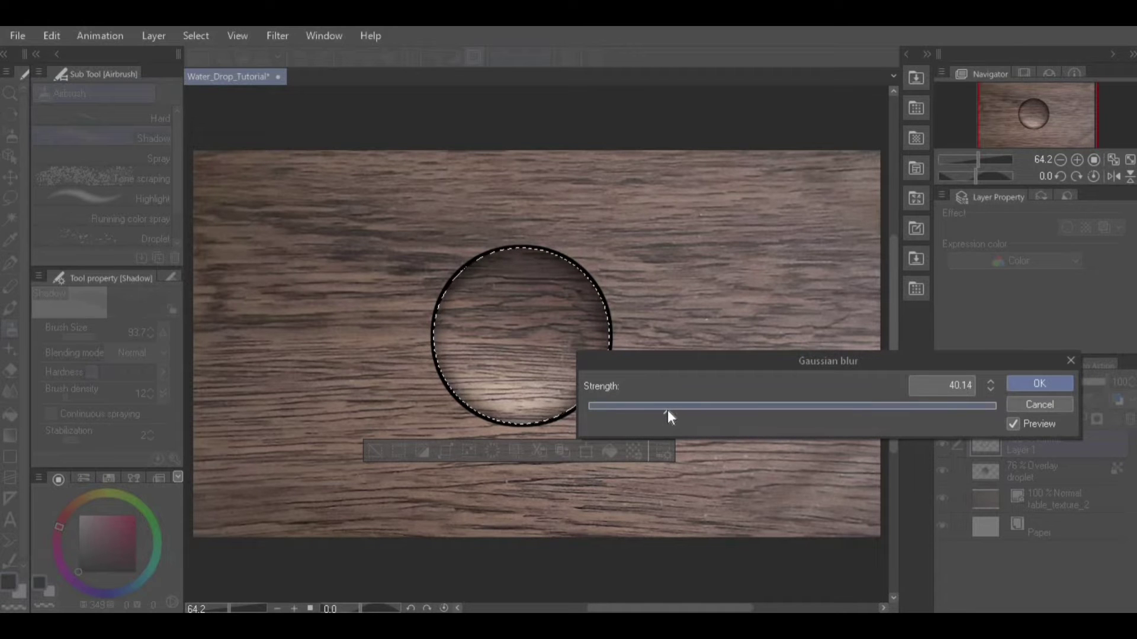
{"action": "left_click", "coordinate": [1021, 386]}
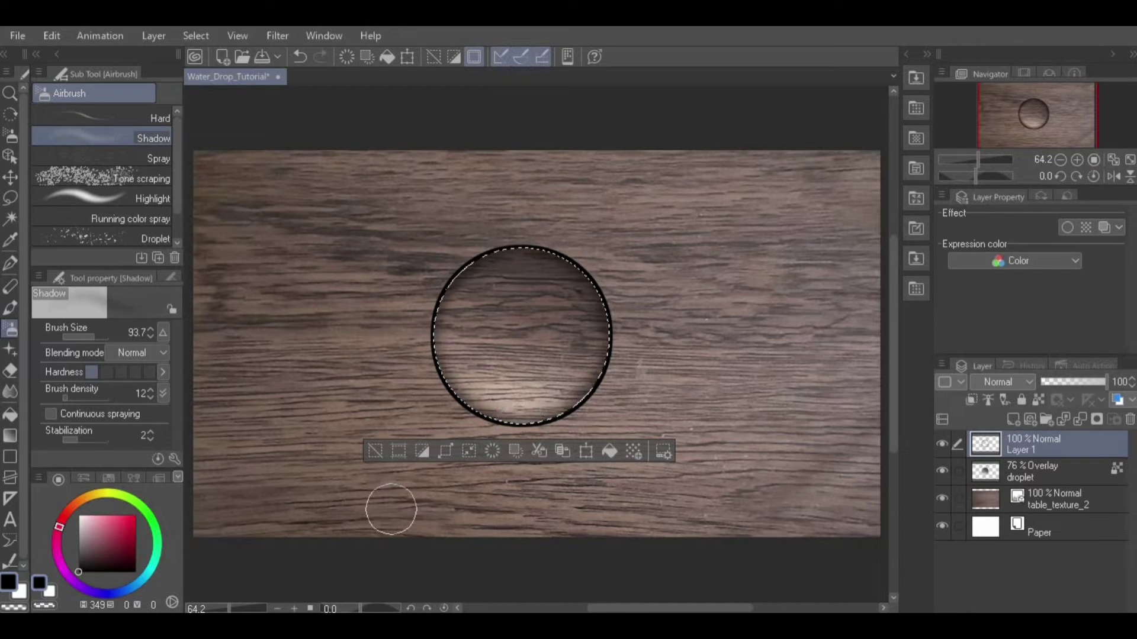
Deselect, clip Layer 1 to the droplet layer, and set it to Multiply at 90% opacity
{"action": "left_click", "coordinate": [375, 454]}
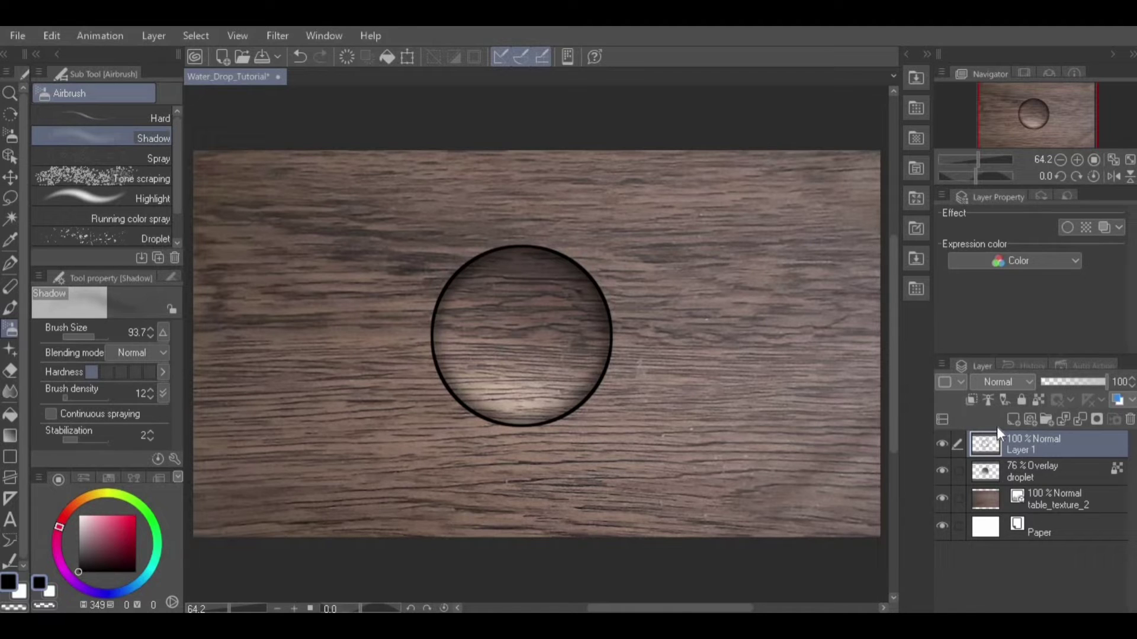
{"action": "left_click", "coordinate": [972, 400]}
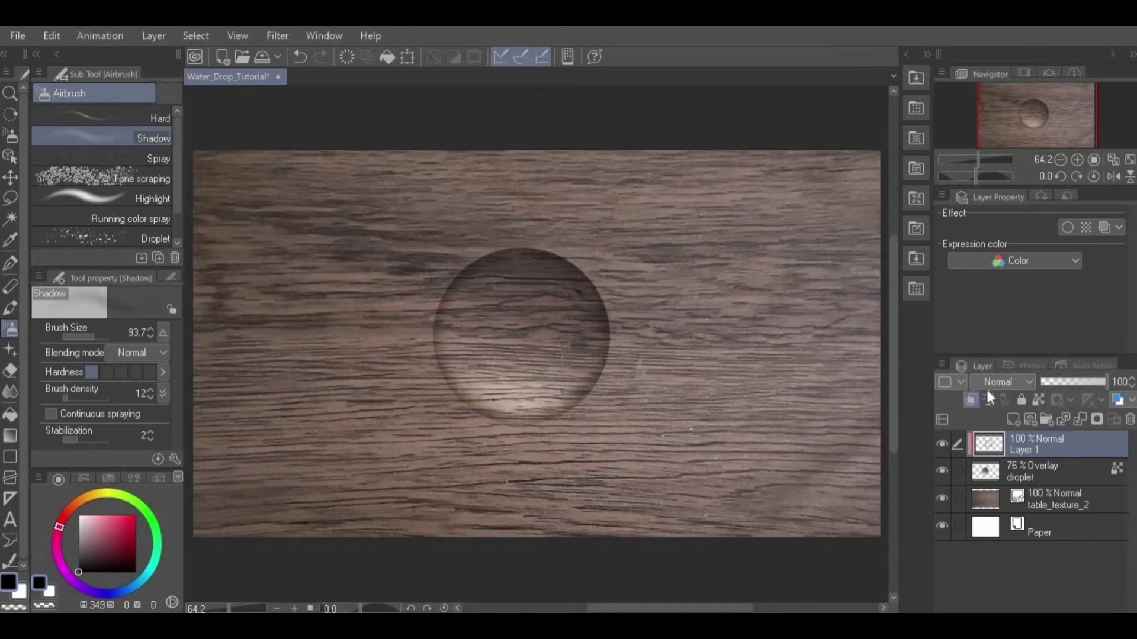
{"action": "left_click", "coordinate": [1018, 381]}
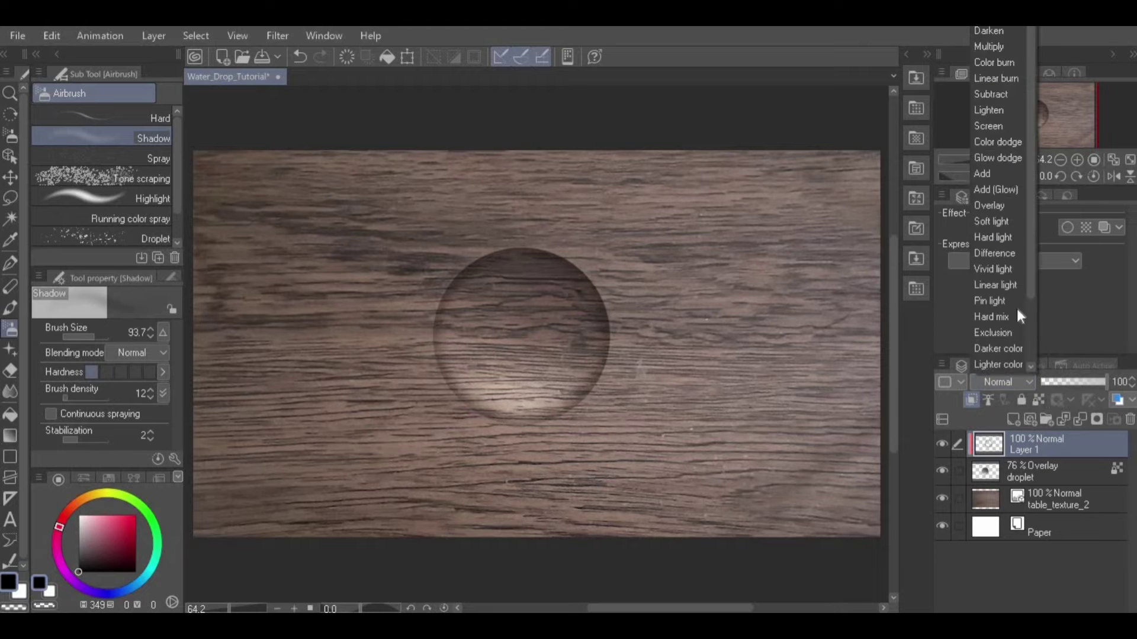
{"action": "left_click", "coordinate": [1000, 47]}
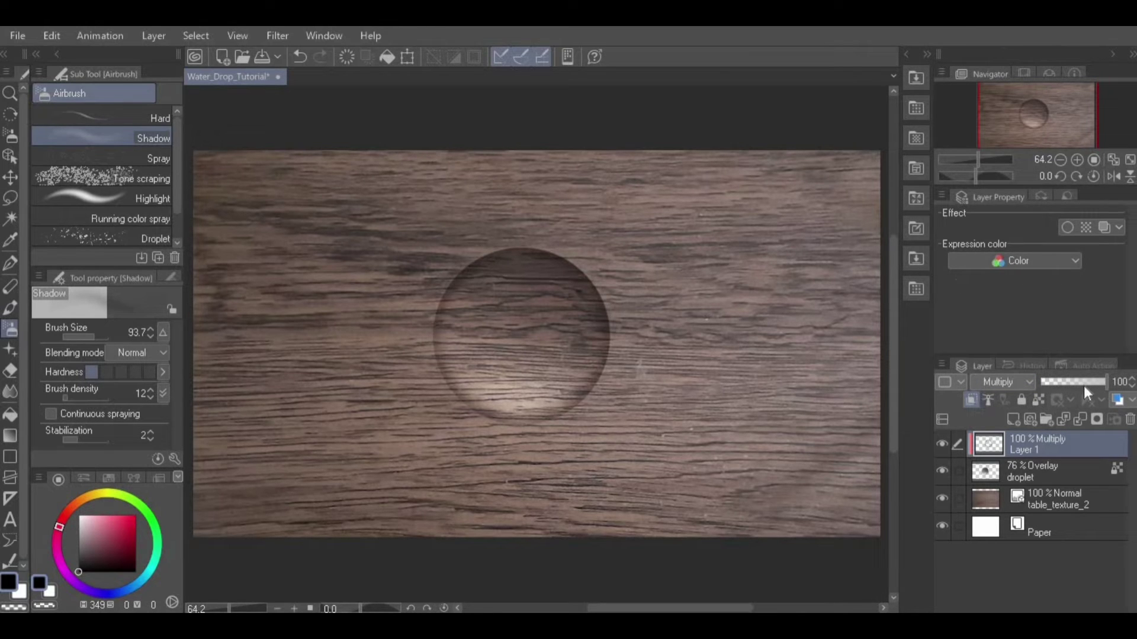
{"action": "left_click_drag", "start_coordinate": [1096, 382], "coordinate": [1100, 381]}
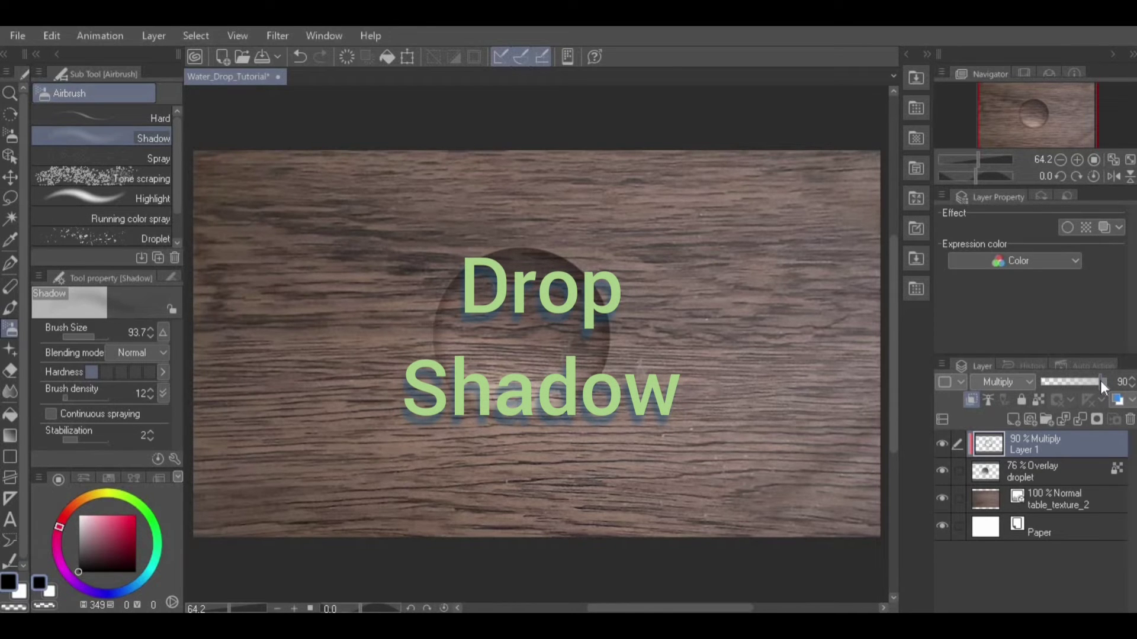
Compare the layers, then create a selection from the droplet layer's circular shape
{"action": "left_click", "coordinate": [943, 444]}
{"action": "left_click", "coordinate": [942, 444]}
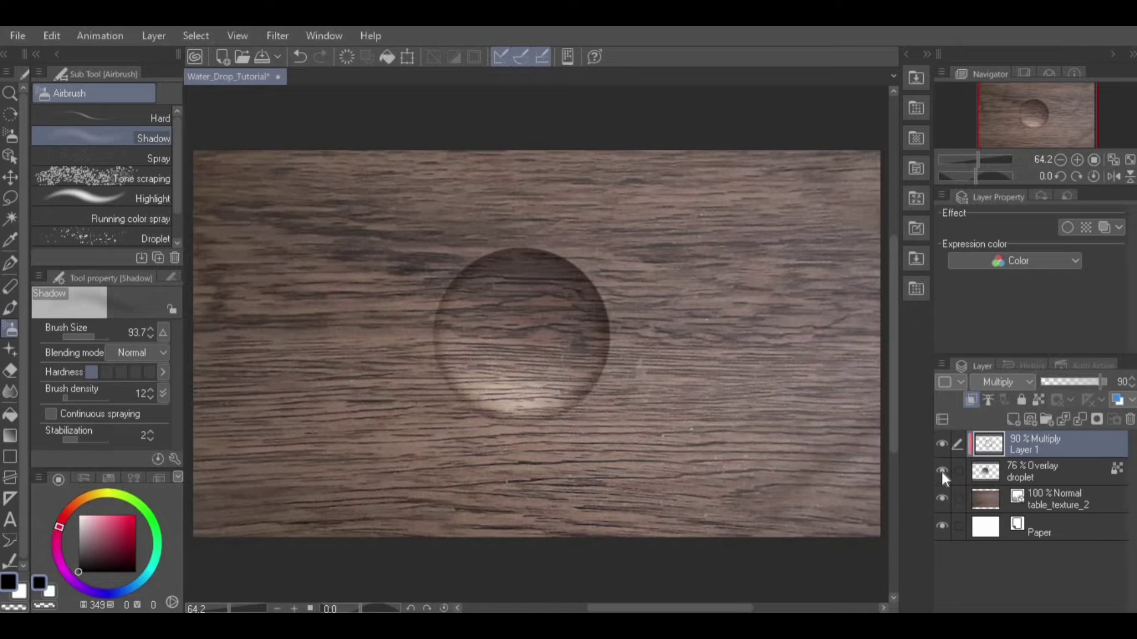
{"action": "left_click", "coordinate": [941, 470]}
{"action": "left_click", "coordinate": [941, 471]}
{"action": "left_click", "coordinate": [1039, 471]}
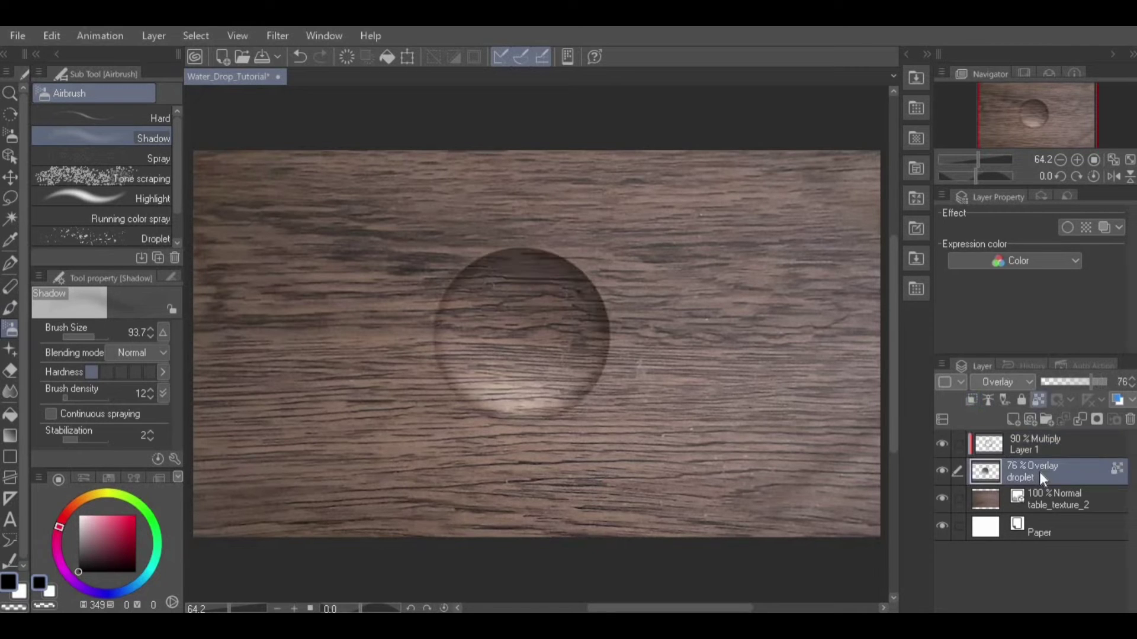
{"action": "left_click", "coordinate": [154, 37]}
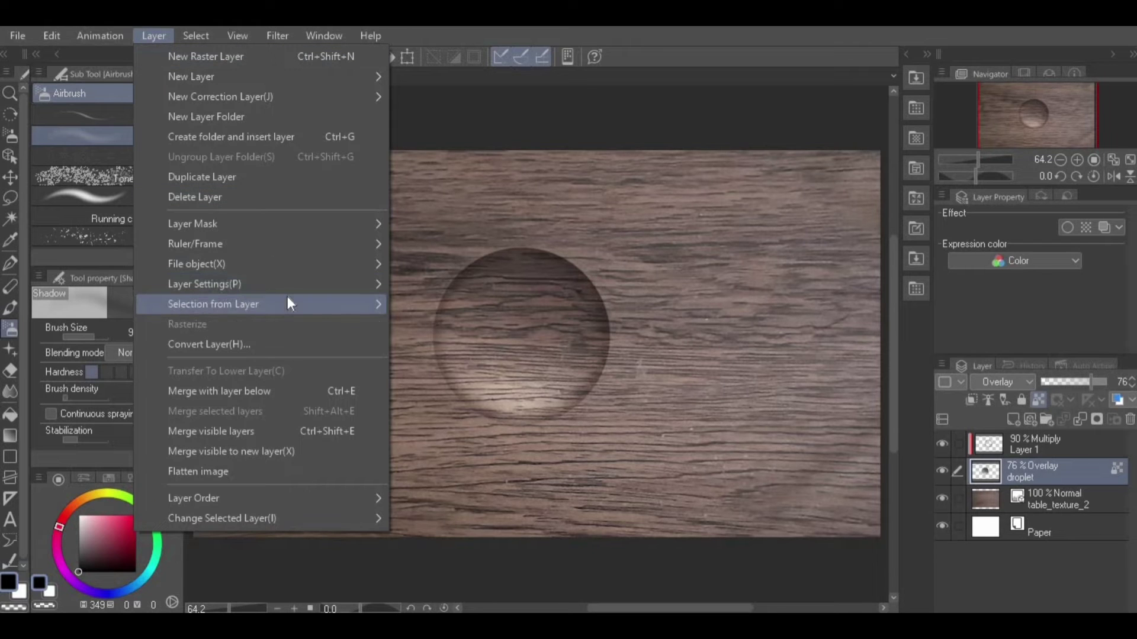
{"action": "mouse_move", "coordinate": [313, 310]}
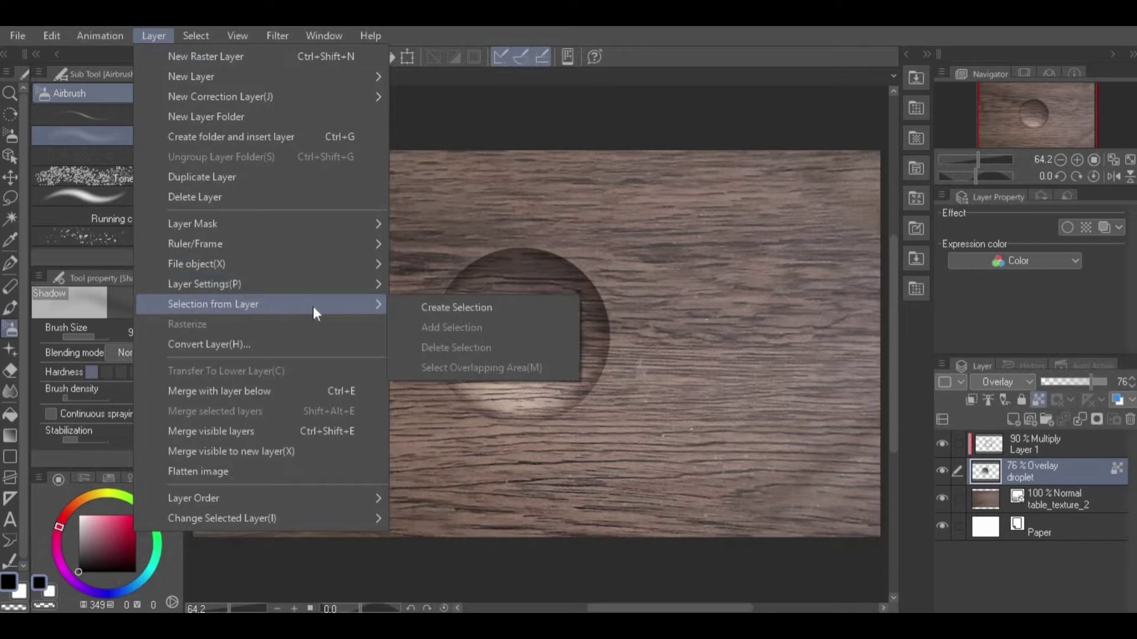
{"action": "left_click", "coordinate": [406, 307]}
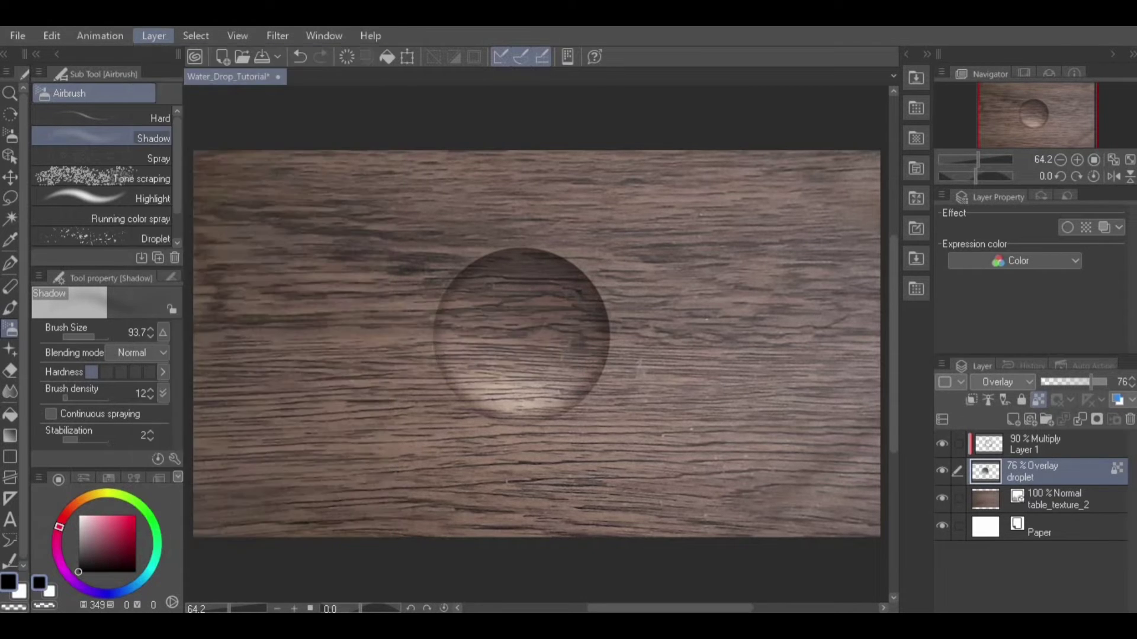
Add a new empty layer above Layer 1 and name it 'shadow'
{"action": "left_click", "coordinate": [1021, 442]}
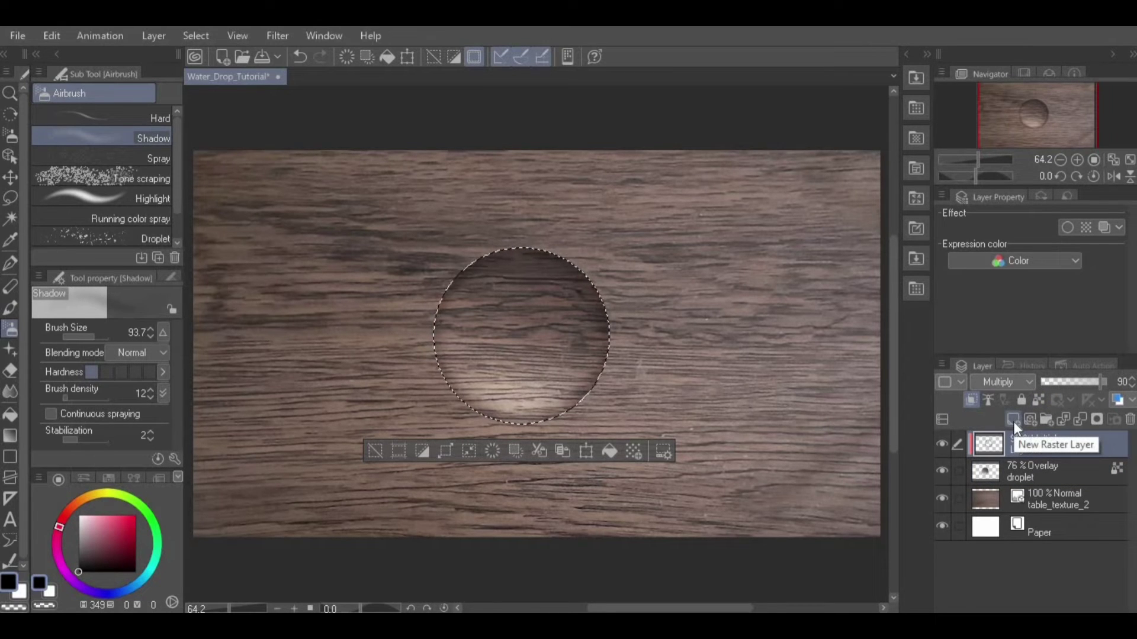
{"action": "left_click", "coordinate": [1013, 420]}
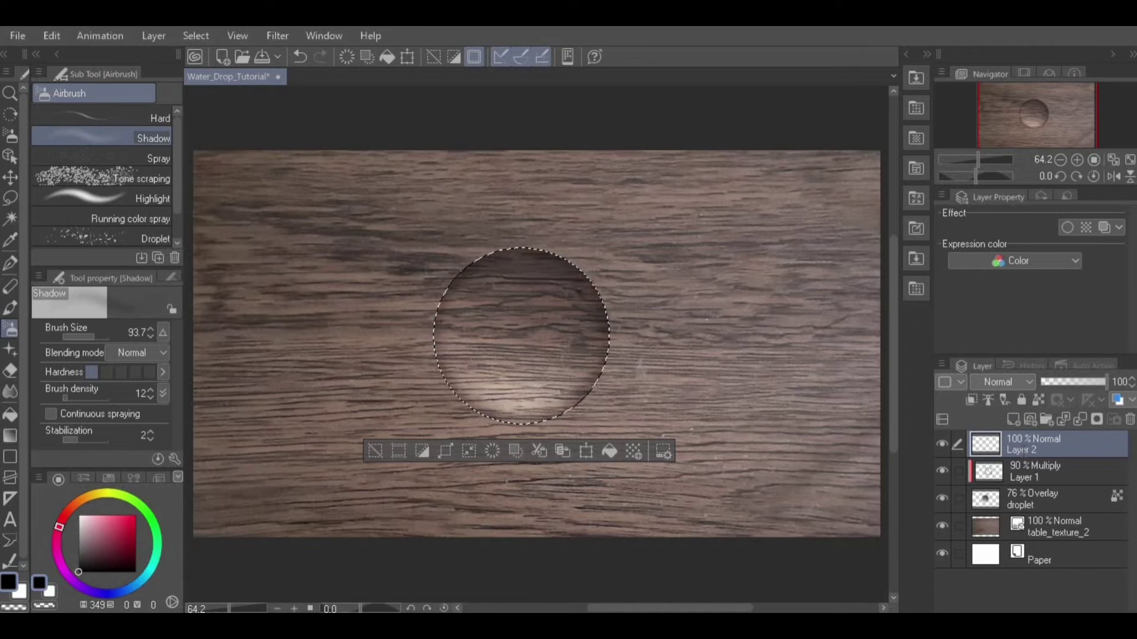
{"action": "double_click", "coordinate": [1023, 450]}
{"action": "type", "text": "s"}
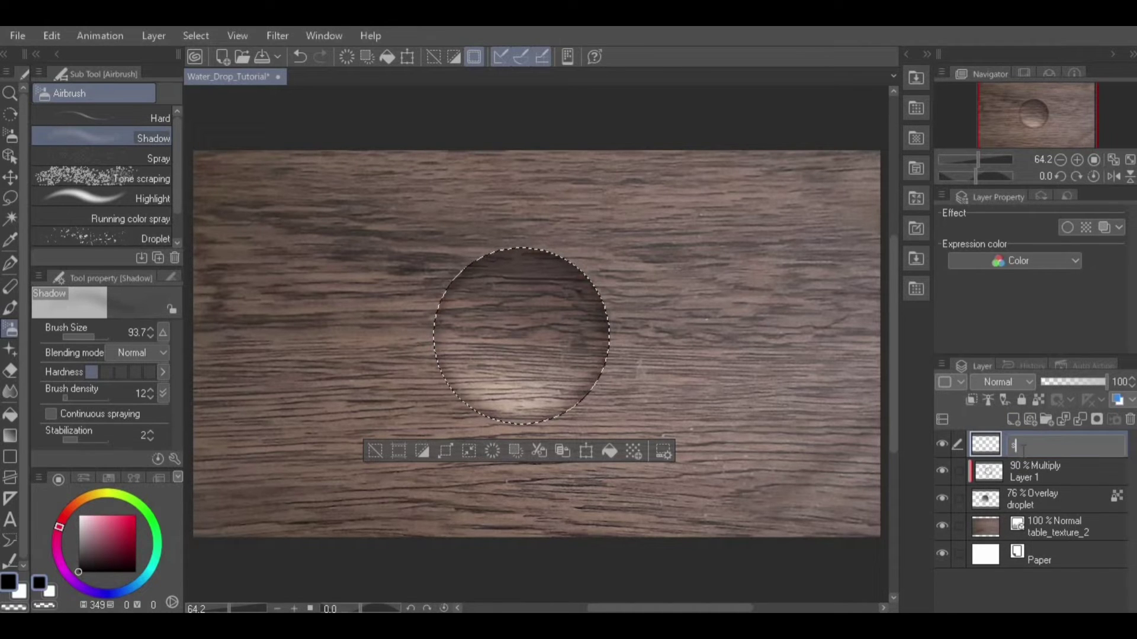
{"action": "type", "text": "hadow"}
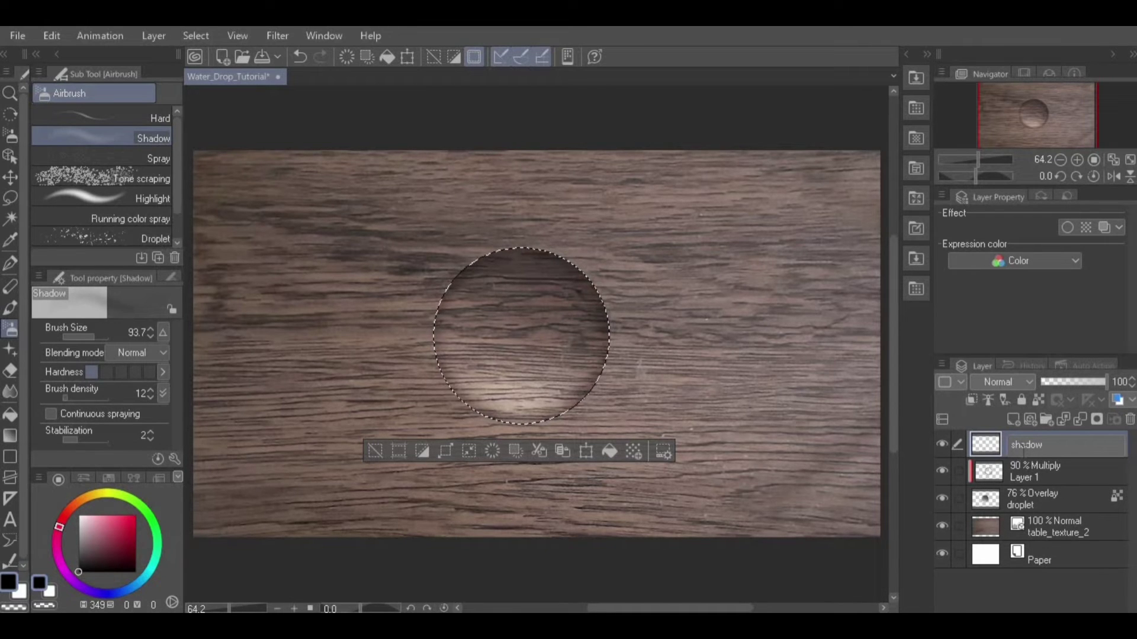
{"action": "key", "text": "Return"}
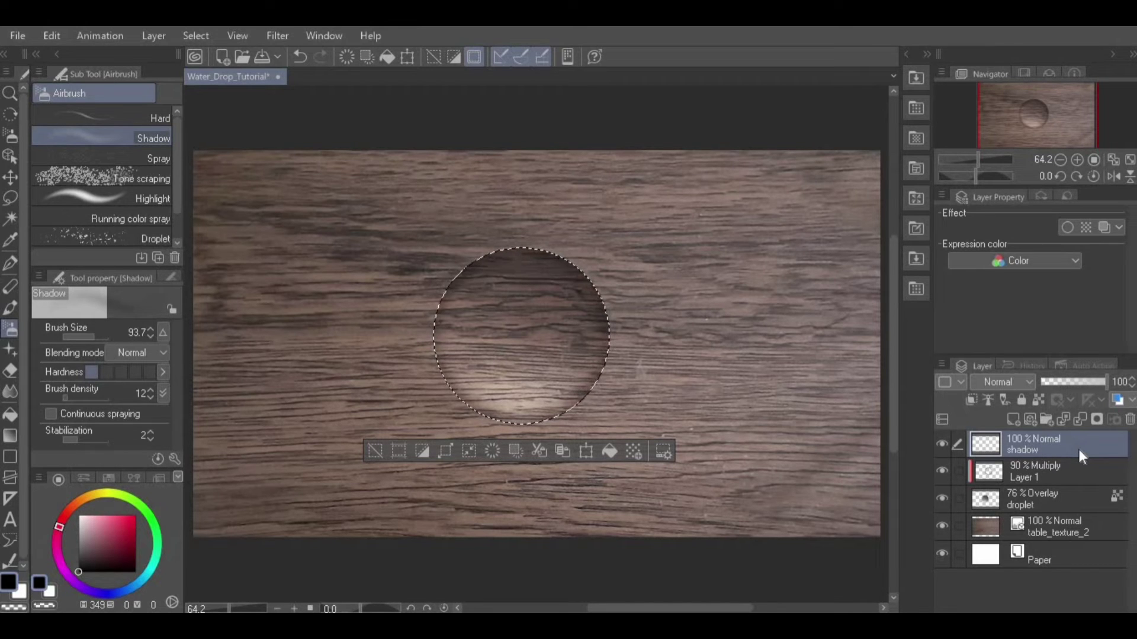
Mask the droplet selection out of the shadow layer, then target the layer rather than its mask
{"action": "left_click", "coordinate": [156, 36]}
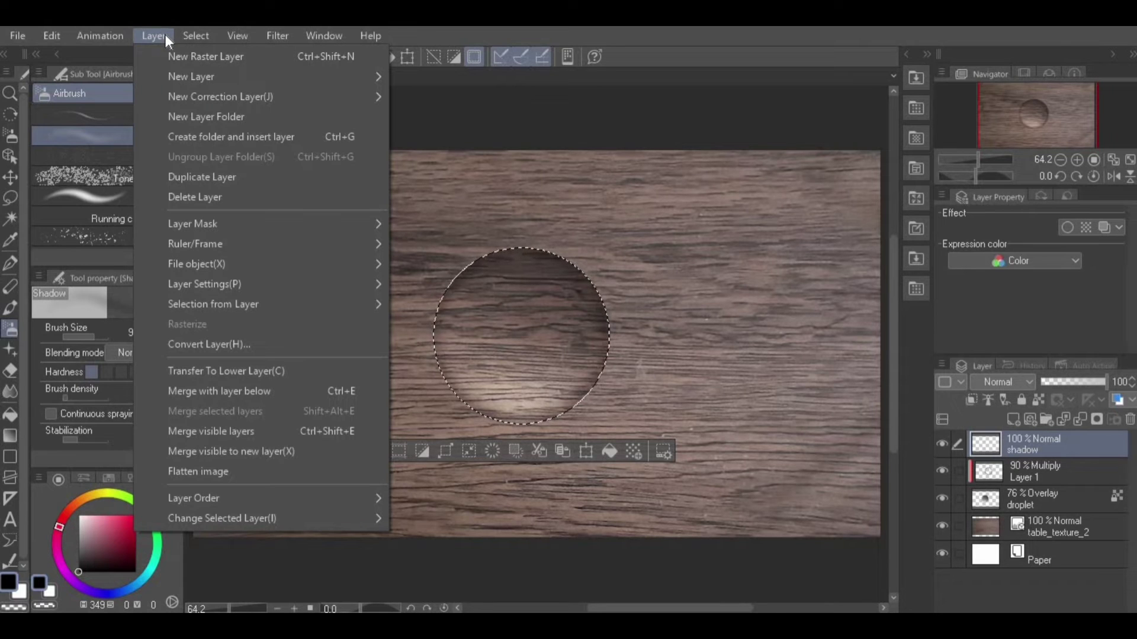
{"action": "mouse_move", "coordinate": [296, 226]}
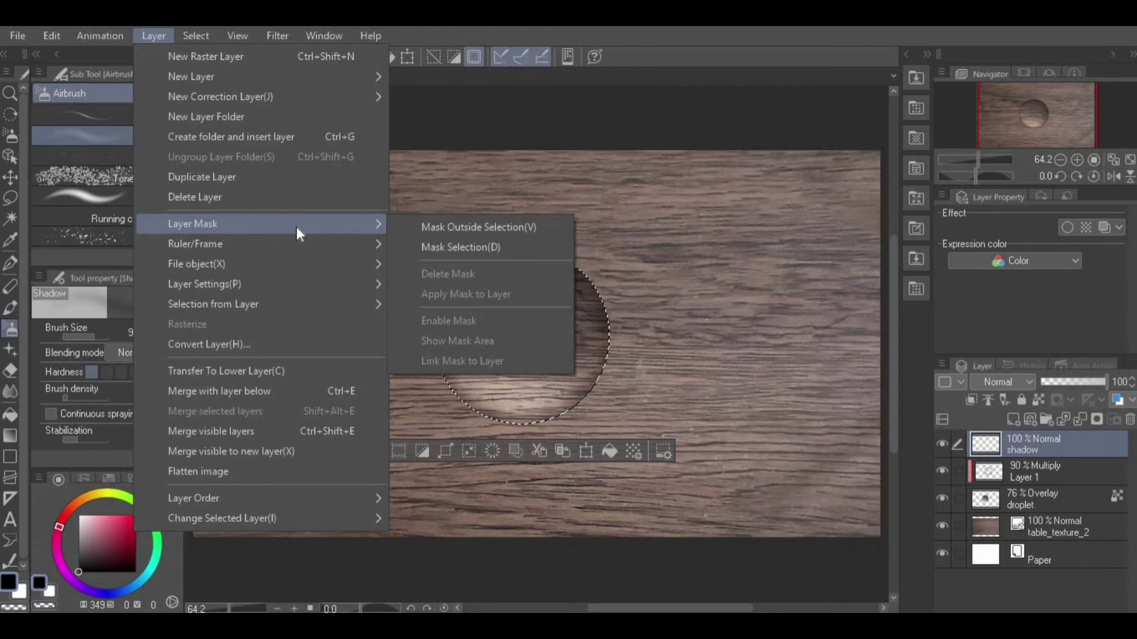
{"action": "left_click", "coordinate": [408, 247]}
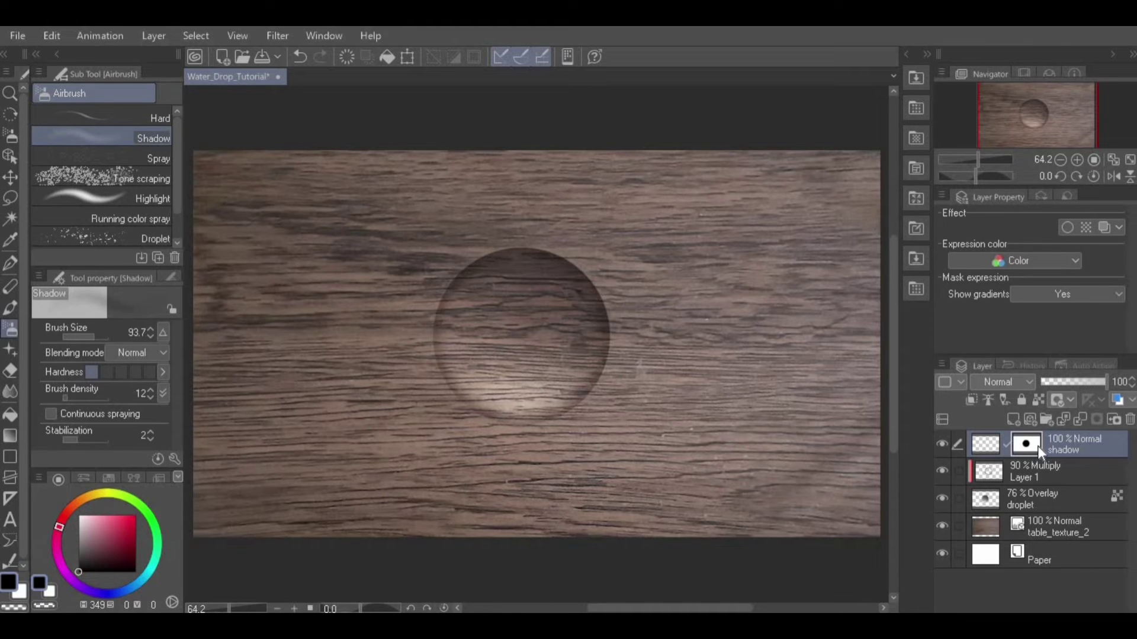
{"action": "left_click", "coordinate": [984, 448]}
Set the shadow layer to Overlay and airbrush a large soft shadow around the droplet
{"action": "left_click", "coordinate": [1028, 384]}
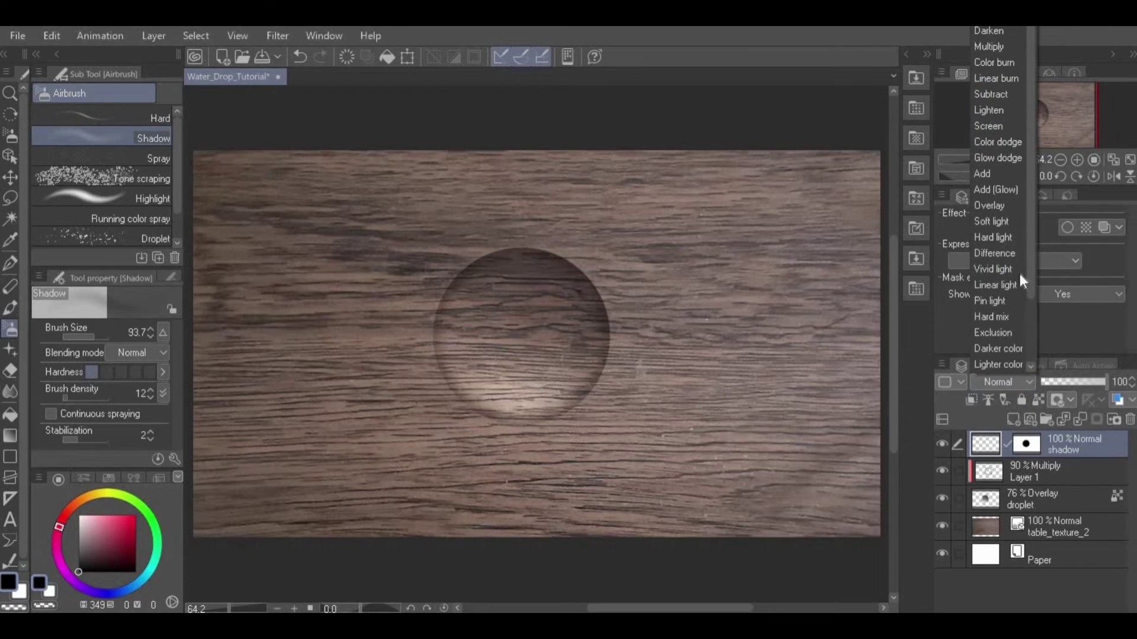
{"action": "left_click", "coordinate": [1004, 205]}
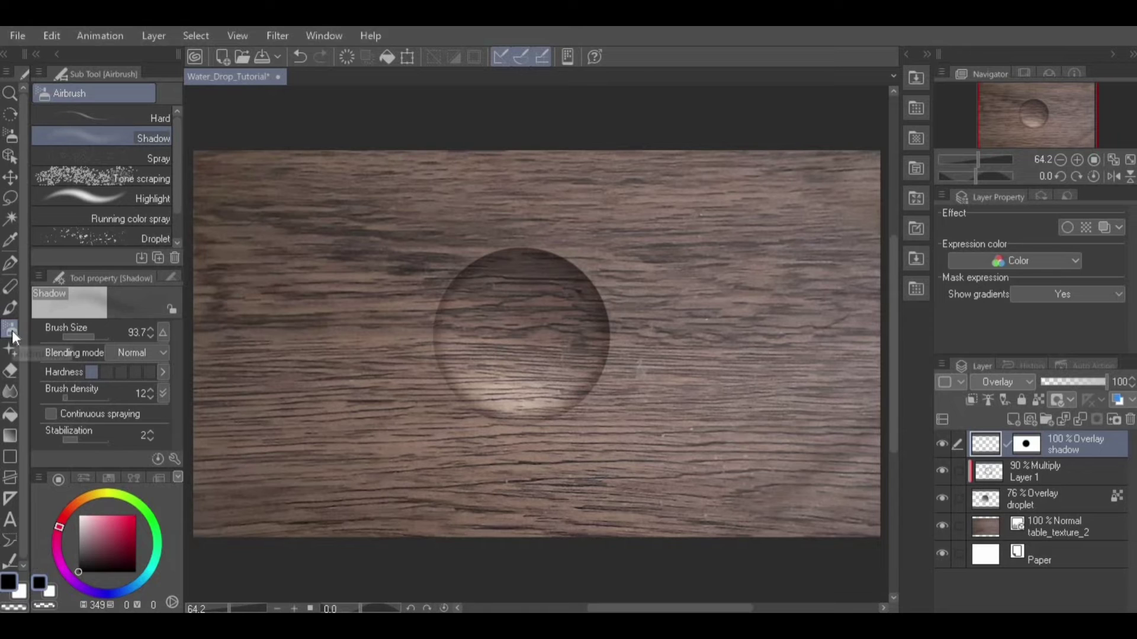
{"action": "left_click_drag", "start_coordinate": [77, 336], "coordinate": [100, 338]}
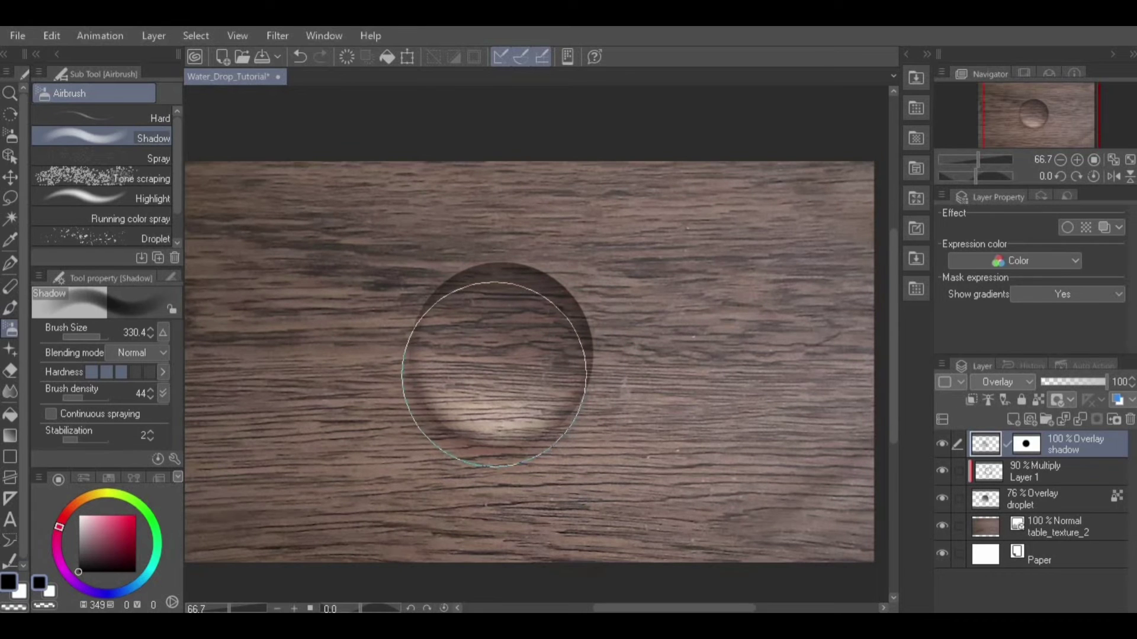
{"action": "mouse_move", "coordinate": [496, 355]}
{"action": "left_mouse_down"}
{"action": "mouse_move", "coordinate": [509, 442]}
{"action": "mouse_move", "coordinate": [497, 392]}
{"action": "mouse_move", "coordinate": [452, 337]}
{"action": "left_mouse_up"}
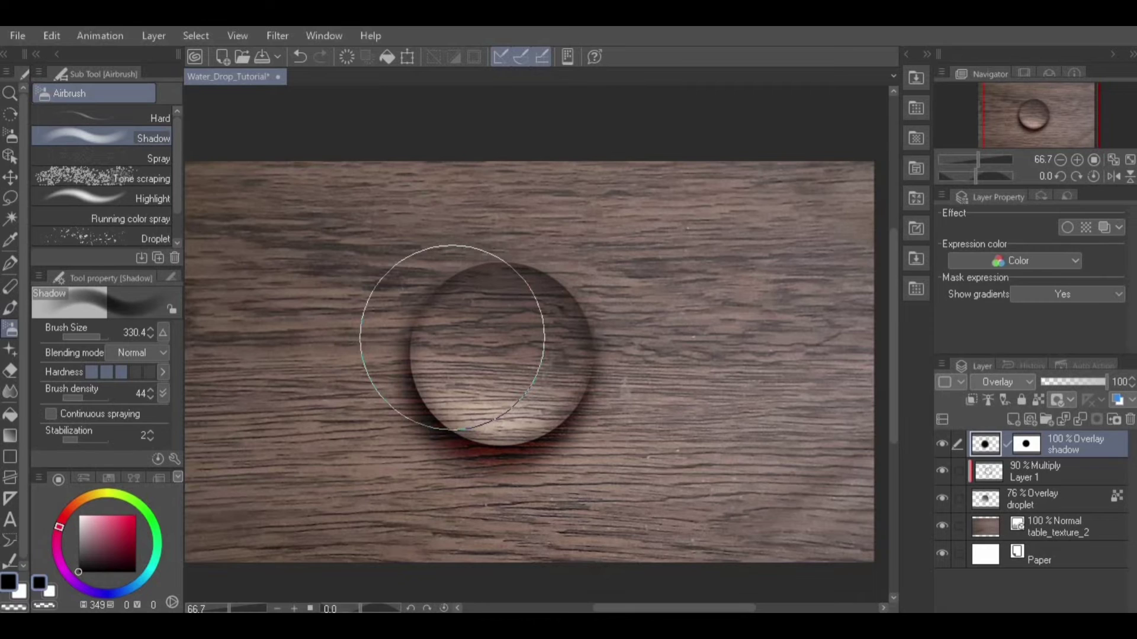
{"action": "scroll", "coordinate": [452, 338], "scroll_direction": "down", "scroll_amount": 1}
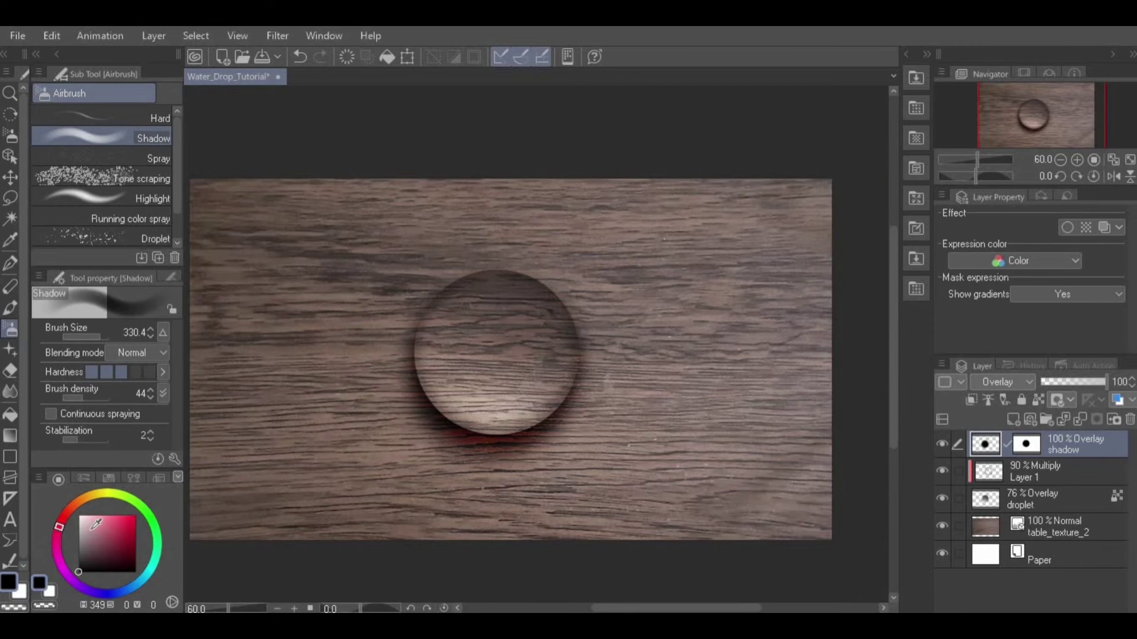
Set the airbrush to light grey with a small size, softer hardness and density 32
{"action": "left_click", "coordinate": [96, 524]}
{"action": "left_click_drag", "start_coordinate": [86, 521], "coordinate": [69, 531]}
{"action": "left_click_drag", "start_coordinate": [91, 337], "coordinate": [90, 335]}
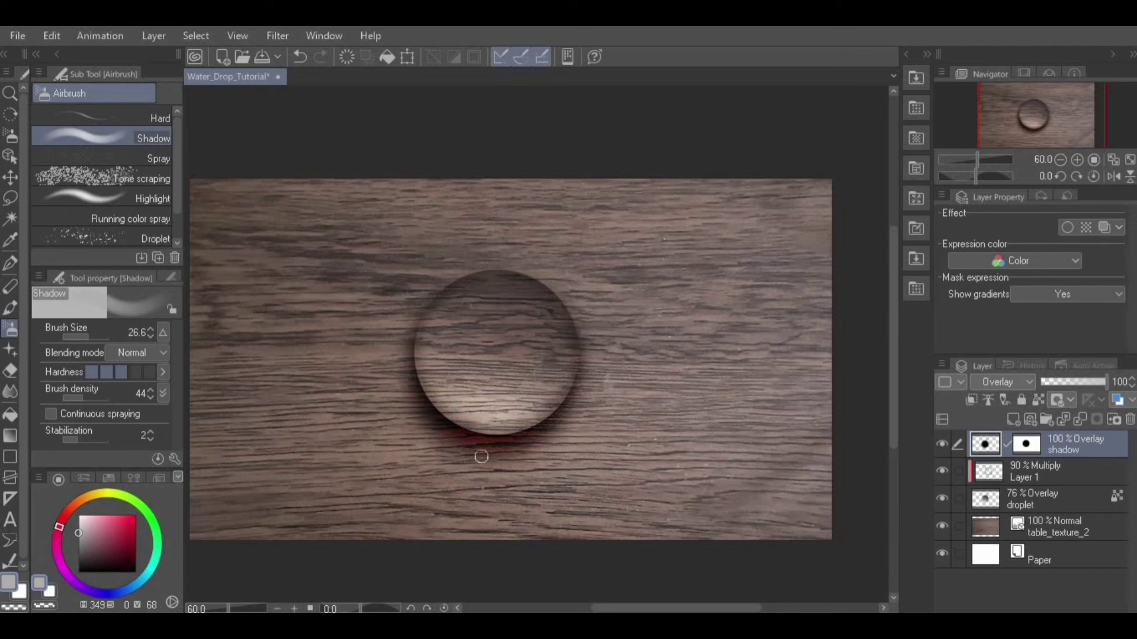
{"action": "scroll", "coordinate": [459, 438], "scroll_direction": "up", "scroll_amount": 2}
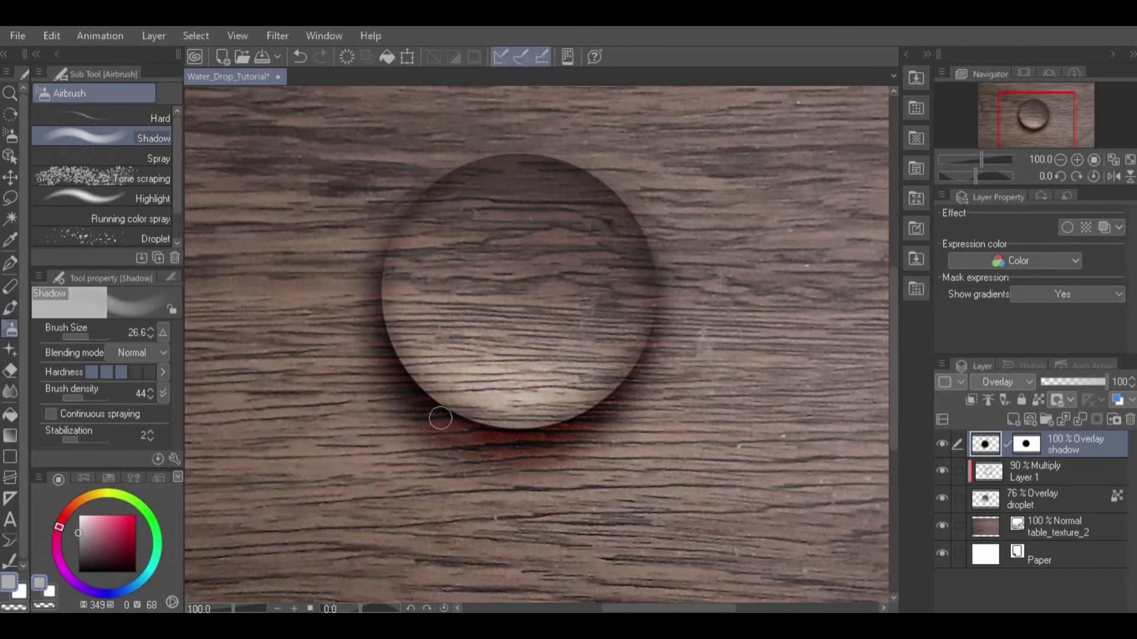
{"action": "left_click", "coordinate": [92, 372]}
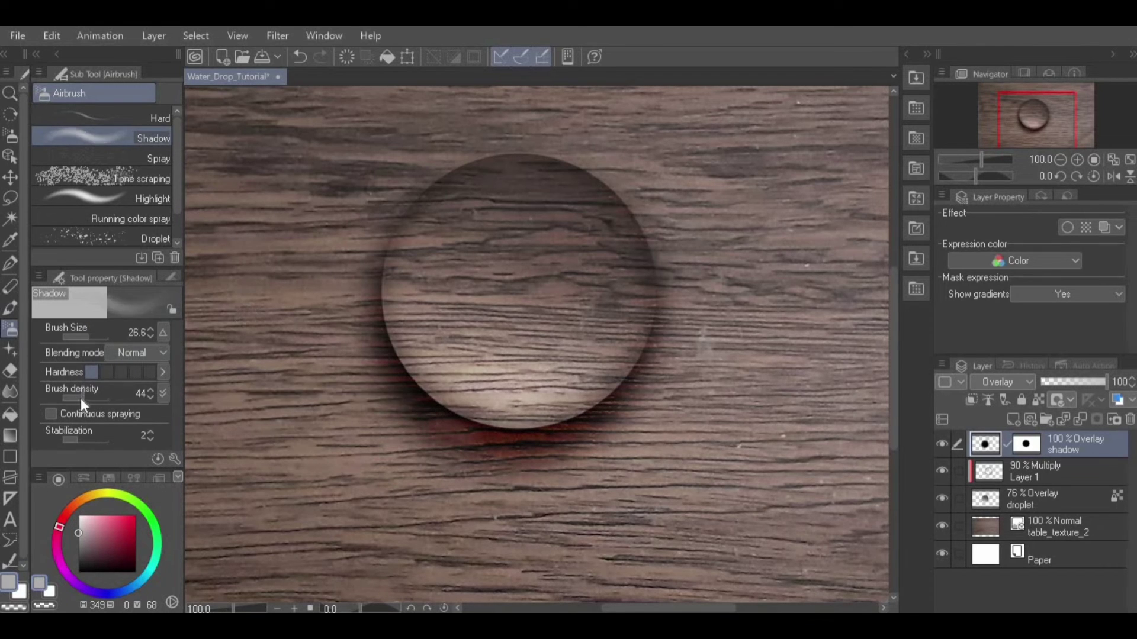
{"action": "left_click", "coordinate": [79, 398]}
Undo the bad stroke, repaint shading along the drop's lower edge, and compare with the layer hidden
{"action": "left_click", "coordinate": [300, 56]}
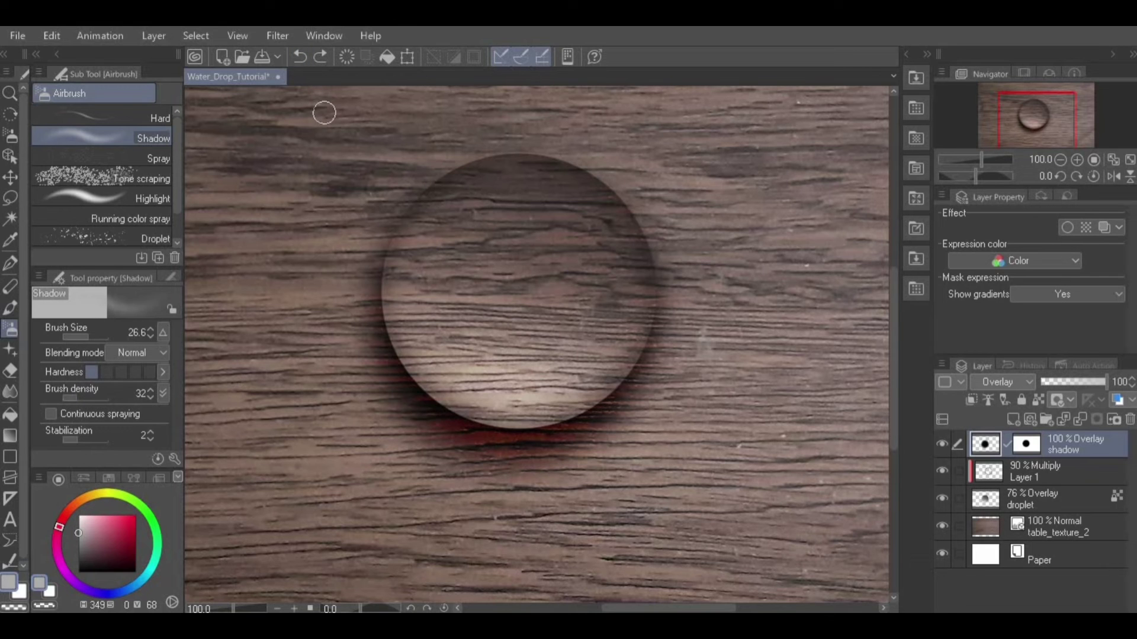
{"action": "mouse_move", "coordinate": [418, 413]}
{"action": "left_mouse_down"}
{"action": "mouse_move", "coordinate": [466, 446]}
{"action": "mouse_move", "coordinate": [429, 422]}
{"action": "mouse_move", "coordinate": [499, 441]}
{"action": "mouse_move", "coordinate": [431, 418]}
{"action": "mouse_move", "coordinate": [499, 441]}
{"action": "left_mouse_up"}
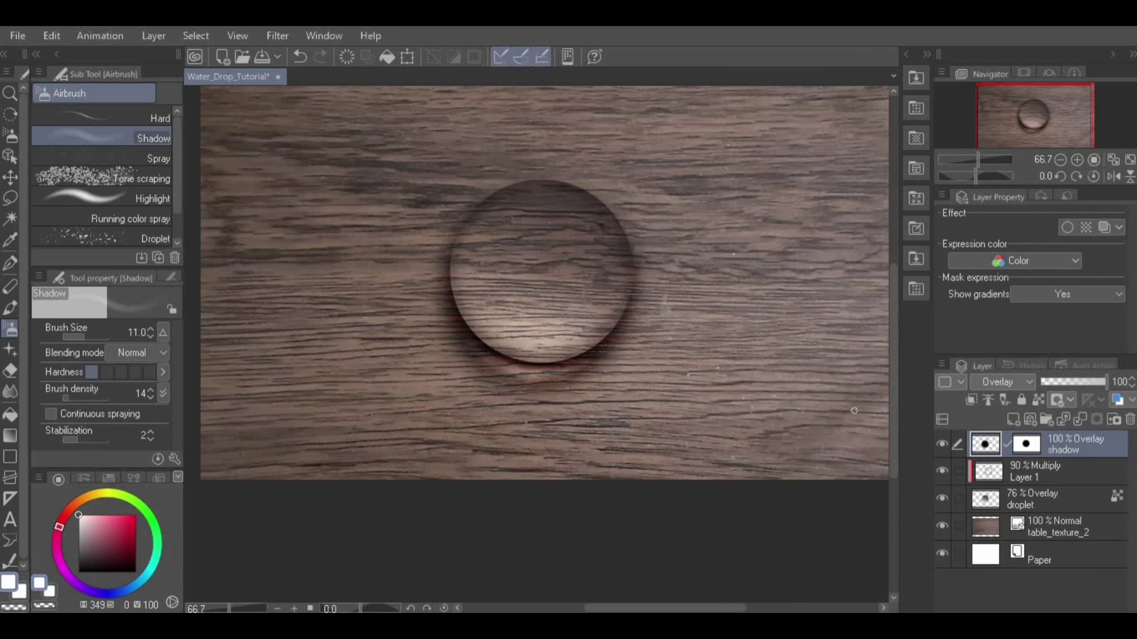
{"action": "left_click_drag", "start_coordinate": [892, 405], "coordinate": [891, 383]}
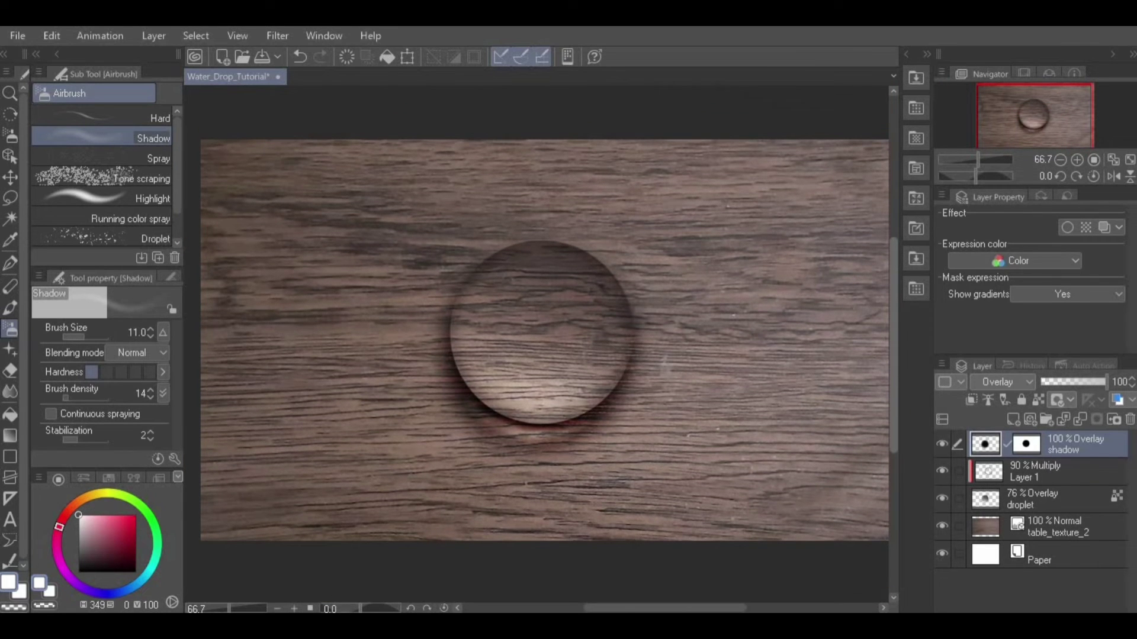
{"action": "left_click_drag", "start_coordinate": [627, 608], "coordinate": [632, 609]}
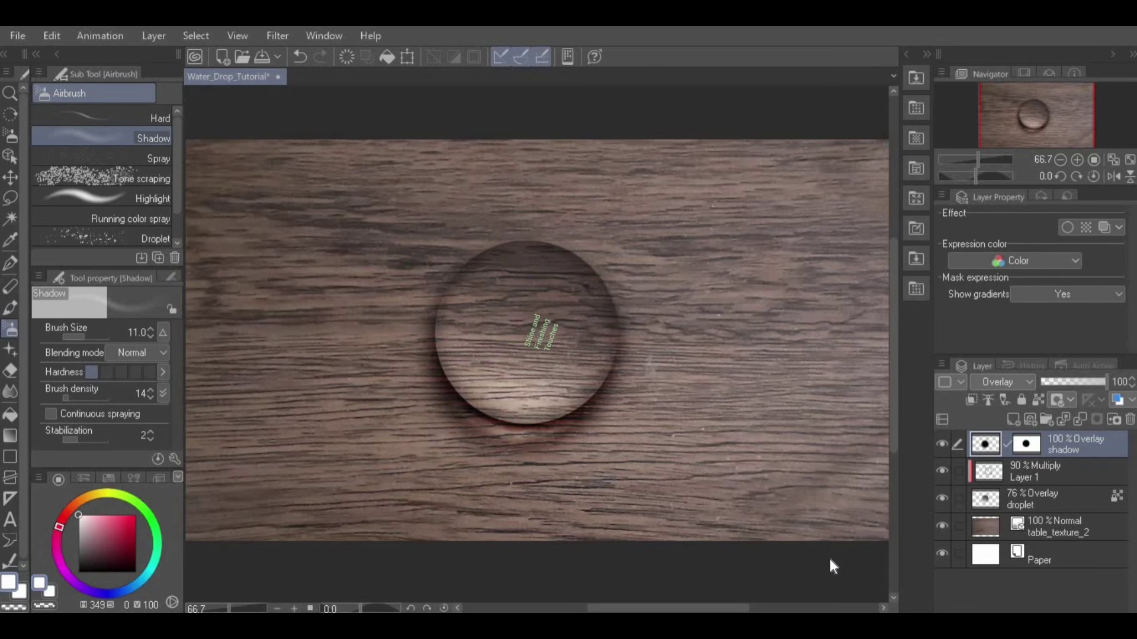
{"action": "left_click", "coordinate": [942, 444]}
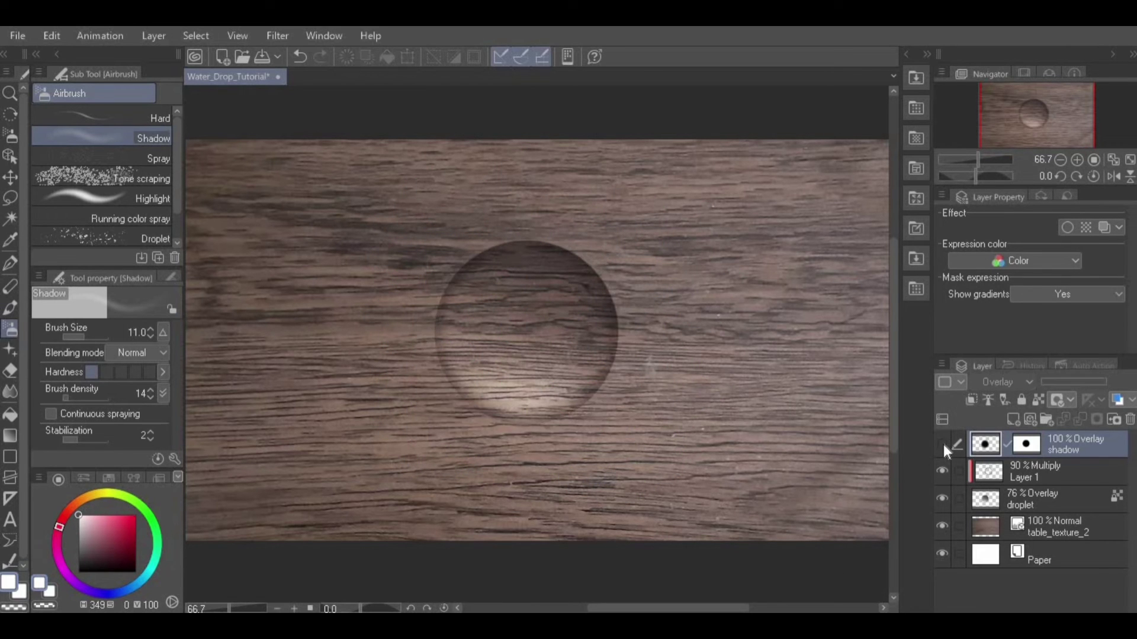
{"action": "left_click", "coordinate": [942, 444]}
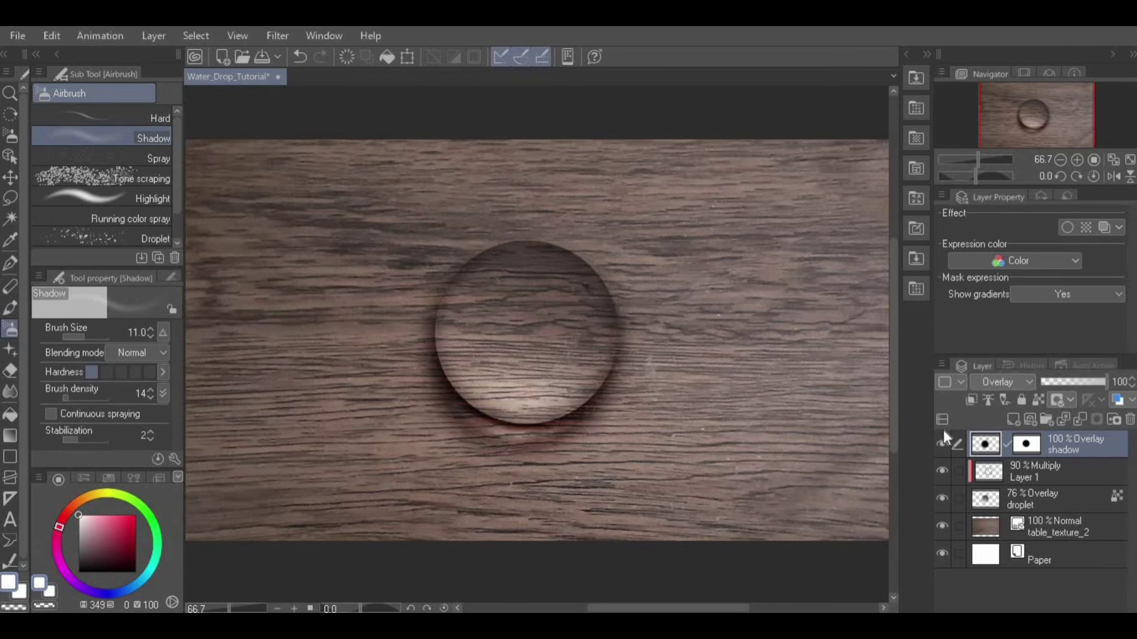
On a new layer, paint a white G-pen highlight dot (about 26.6 size) near the drop's top
{"action": "left_click", "coordinate": [1014, 417]}
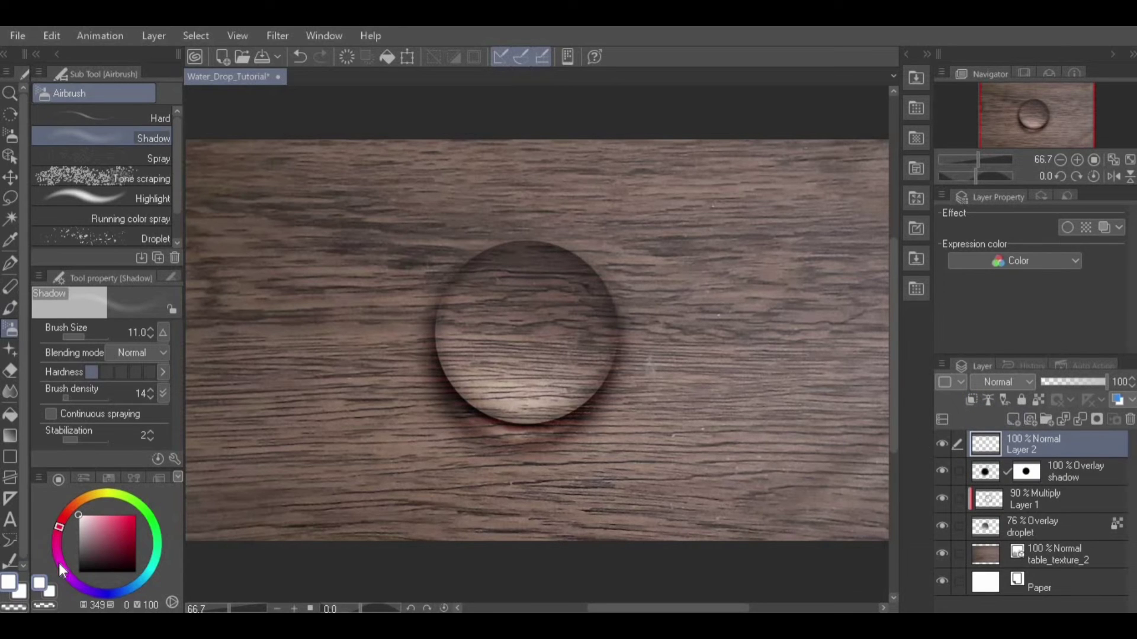
{"action": "left_click", "coordinate": [11, 264]}
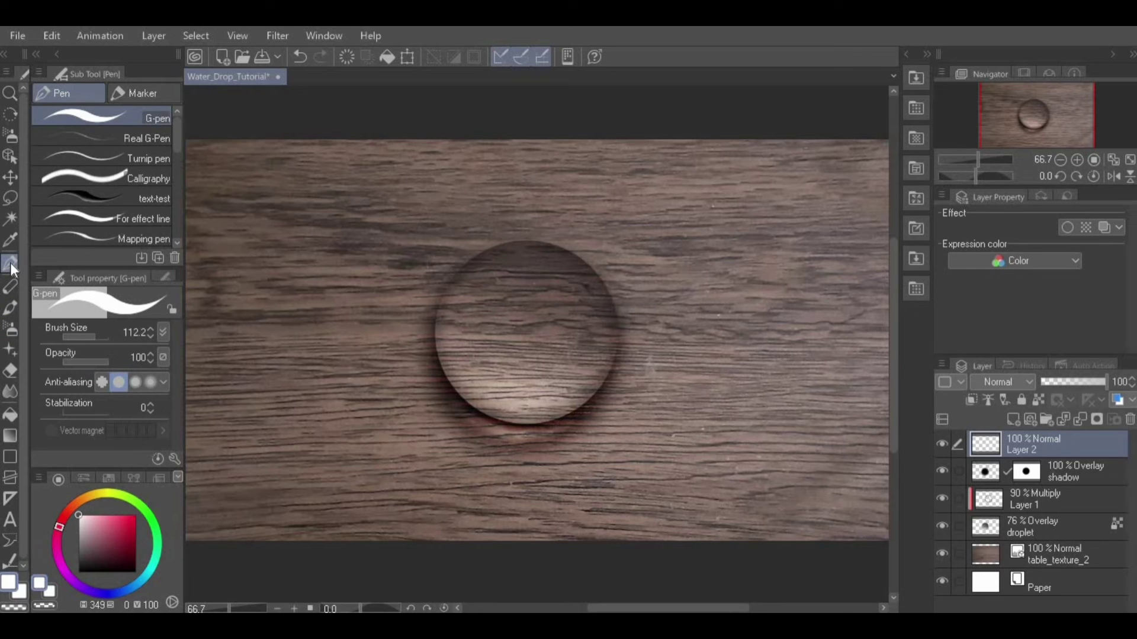
{"action": "key", "text": "bracketleft"}
{"action": "key", "text": "bracketleft"}
{"action": "key", "text": "bracketleft"}
{"action": "key", "text": "bracketleft"}
{"action": "key", "text": "bracketleft"}
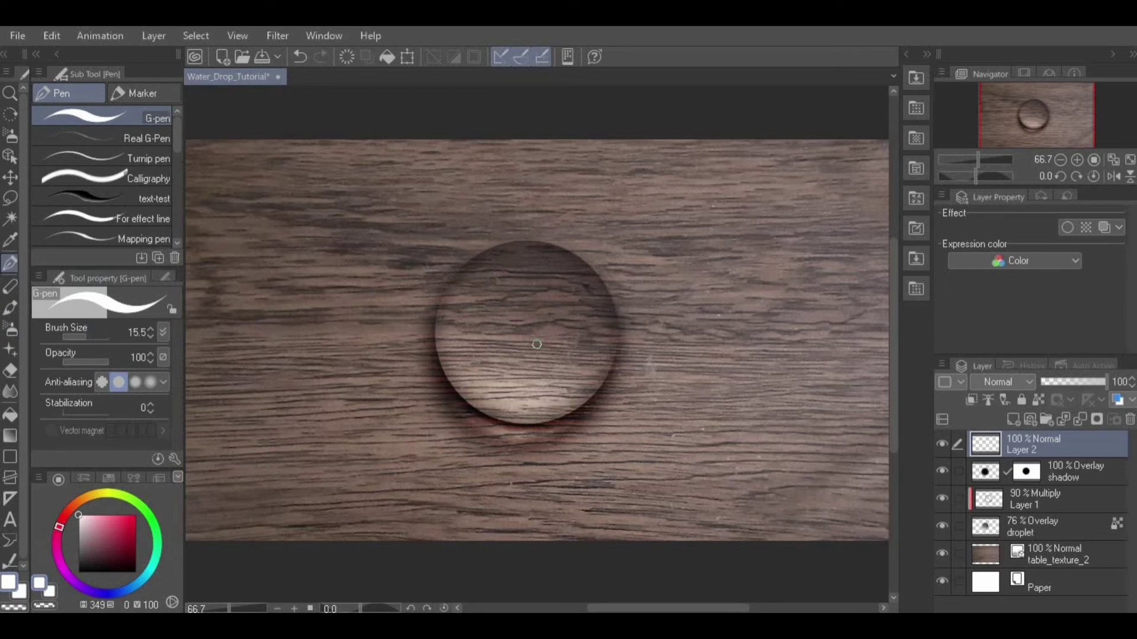
{"action": "left_click", "coordinate": [548, 270]}
{"action": "scroll", "coordinate": [545, 267], "scroll_direction": "up", "scroll_amount": 1}
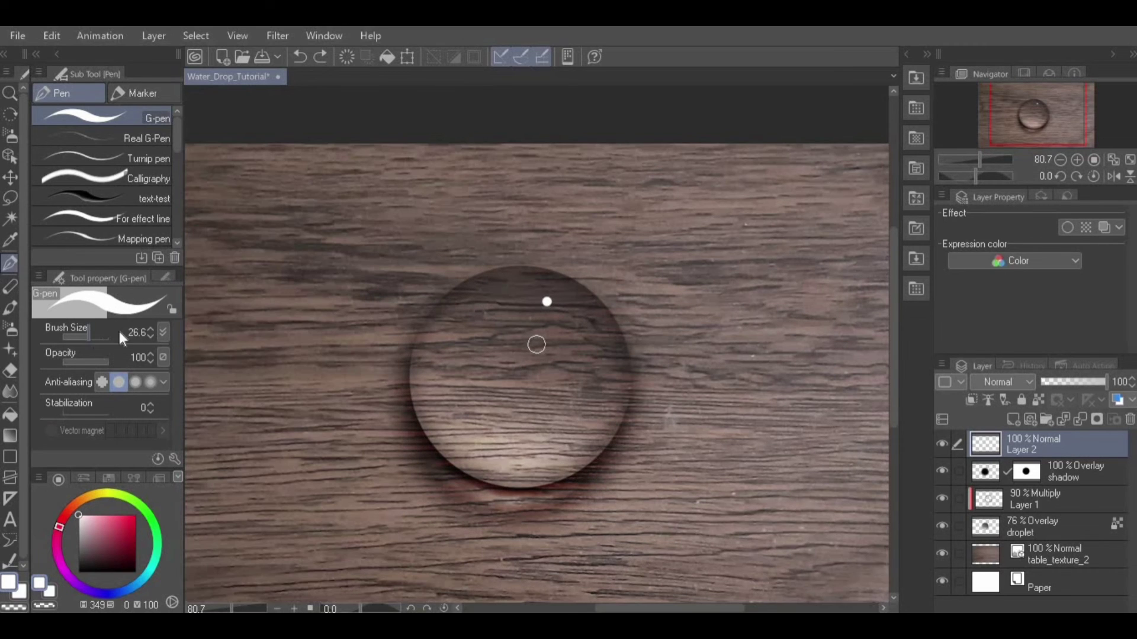
{"action": "key", "text": "bracketright"}
{"action": "left_click", "coordinate": [546, 302]}
{"action": "scroll", "coordinate": [528, 351], "scroll_direction": "down", "scroll_amount": 1}
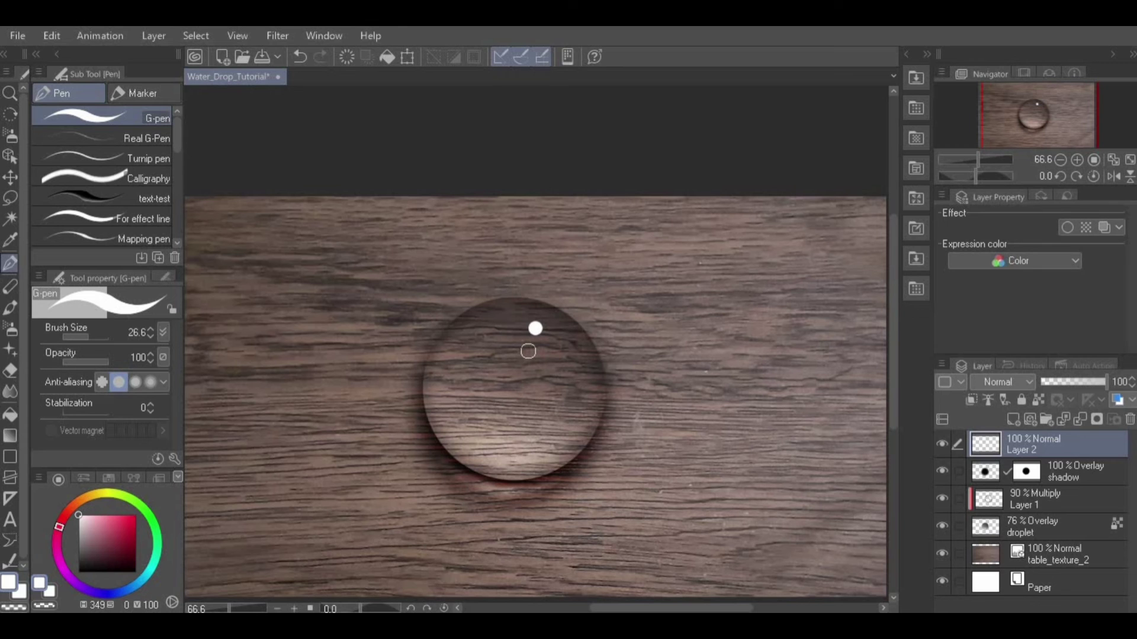
Choose Filter > Blur > Gaussian Blur for the highlight dot
{"action": "left_click", "coordinate": [277, 36]}
{"action": "mouse_move", "coordinate": [305, 56]}
{"action": "left_click", "coordinate": [410, 100]}
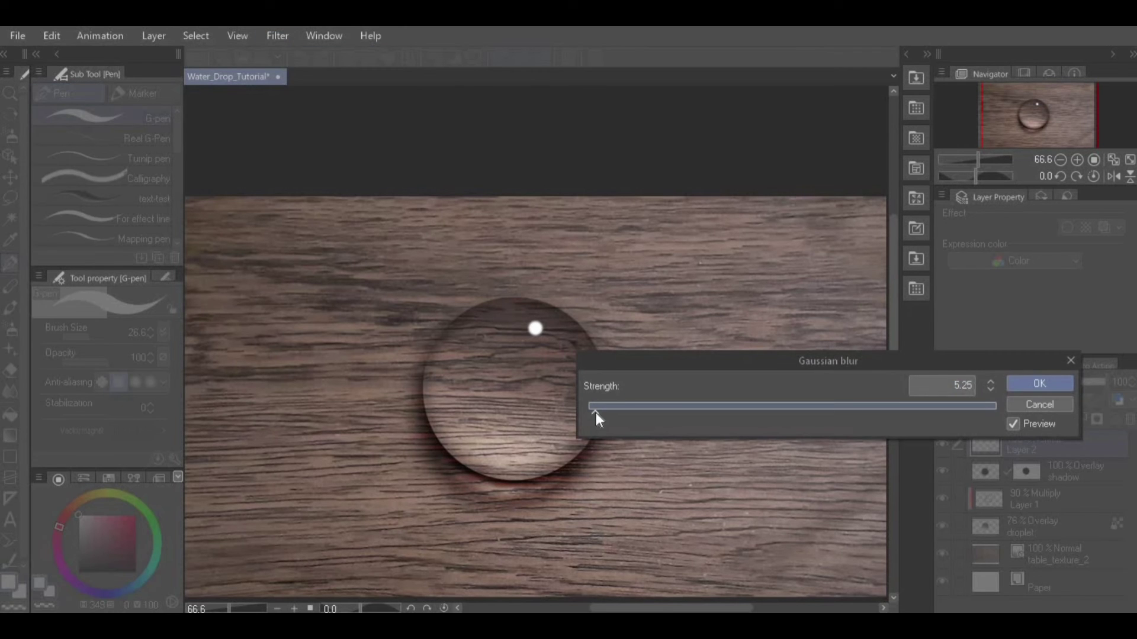
Apply the blur, then merge the shadow, Layer 1 and droplet layers into one layer
{"action": "left_click", "coordinate": [1039, 384]}
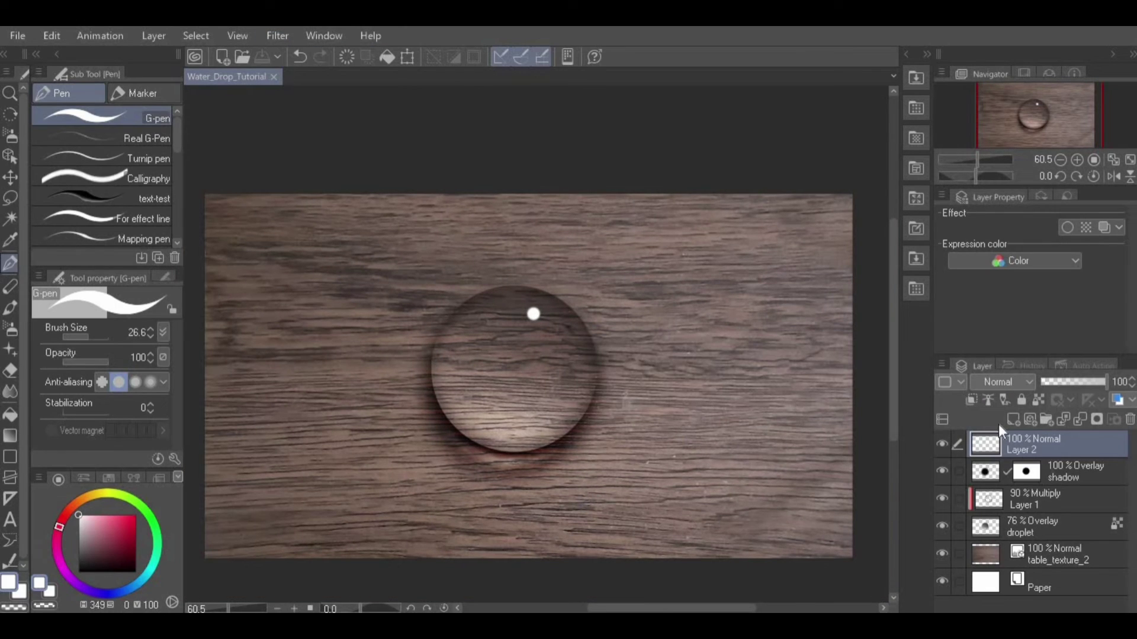
{"action": "left_click", "coordinate": [985, 471], "text": "shift"}
{"action": "left_click", "coordinate": [992, 508], "text": "shift"}
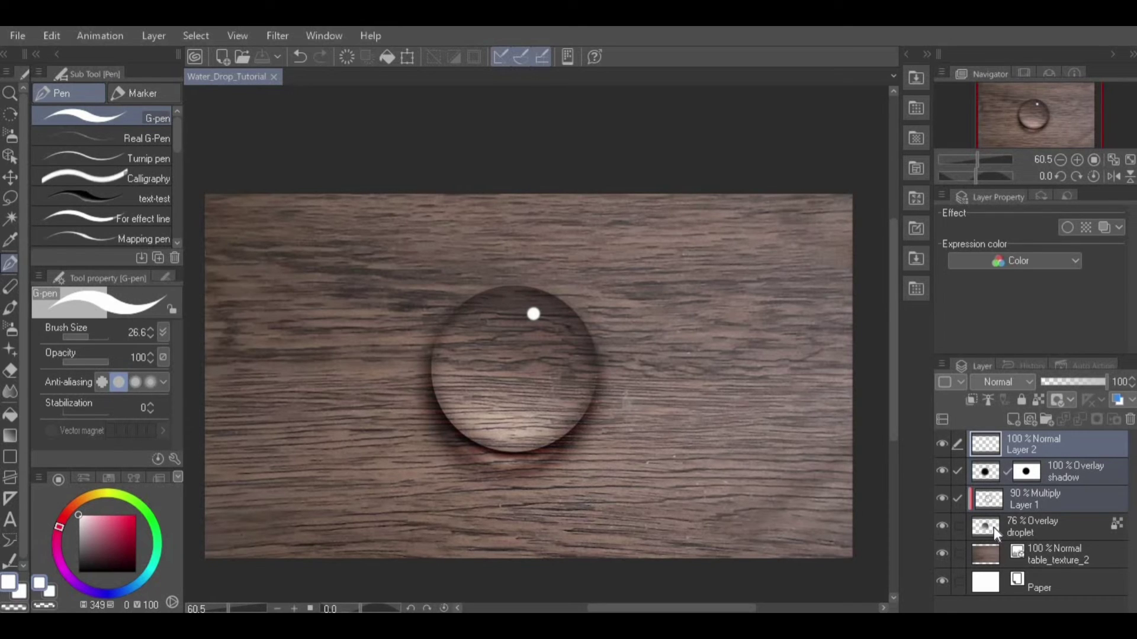
{"action": "left_click", "coordinate": [993, 527], "text": "shift"}
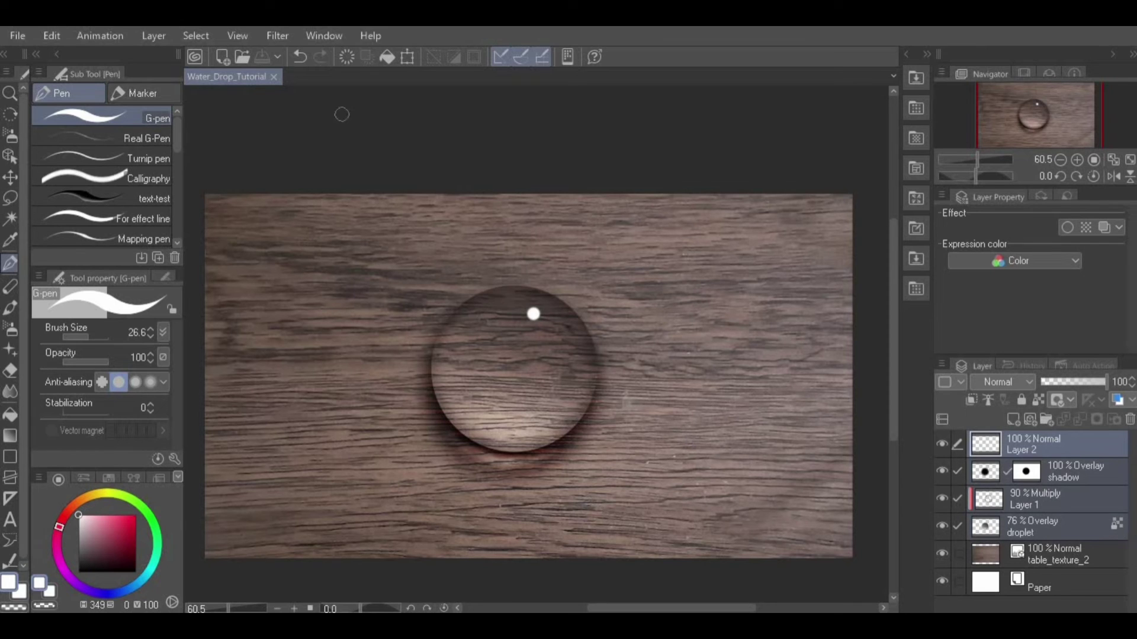
{"action": "left_click", "coordinate": [150, 37]}
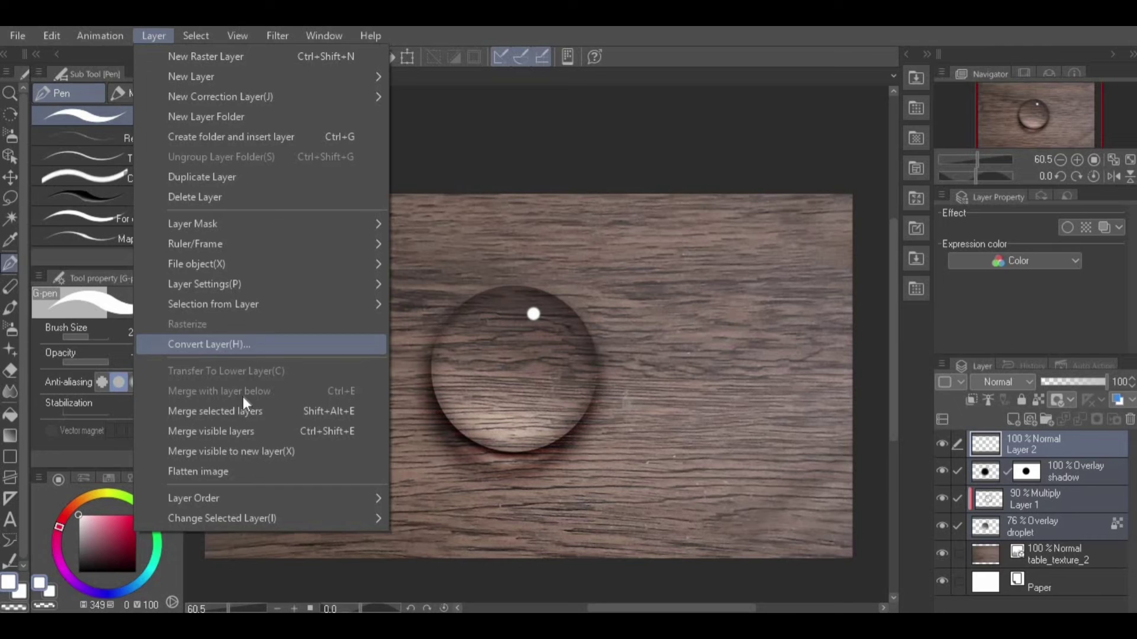
{"action": "left_click", "coordinate": [278, 415]}
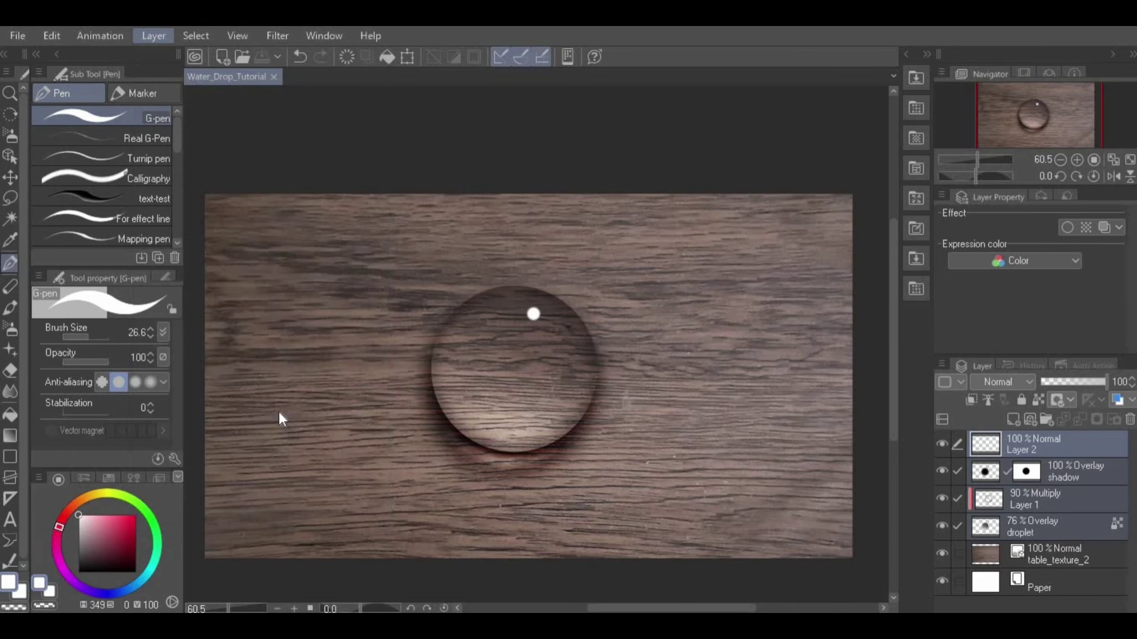
Set the merged waterdrop layer's blending mode to Vivid light
{"action": "left_click", "coordinate": [1024, 382]}
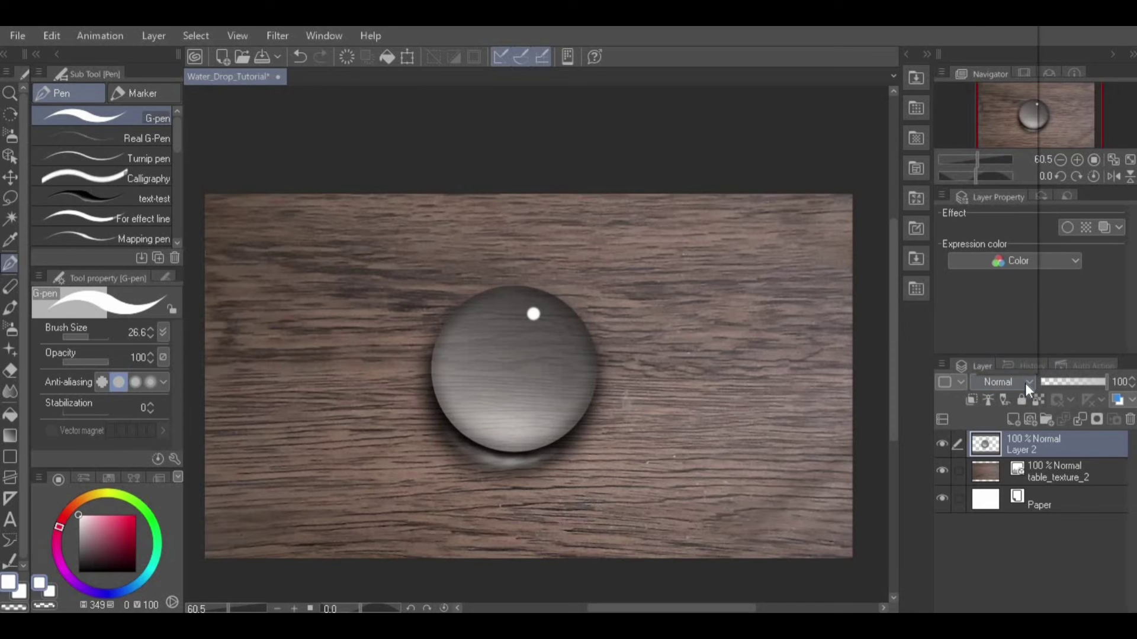
{"action": "left_click", "coordinate": [989, 204]}
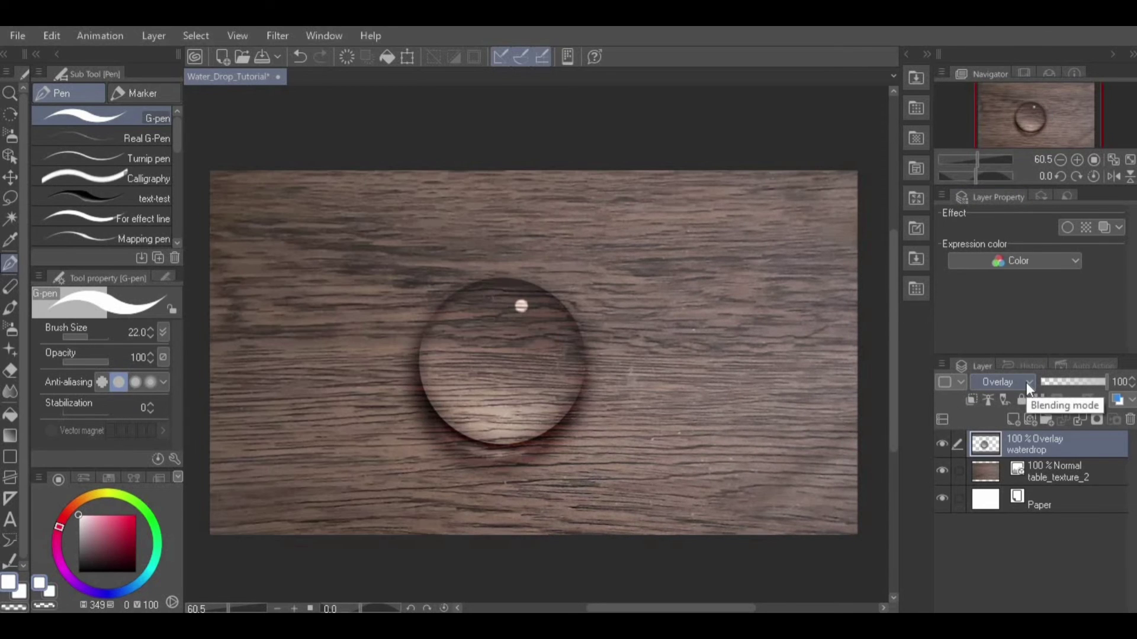
{"action": "left_click", "coordinate": [1025, 382]}
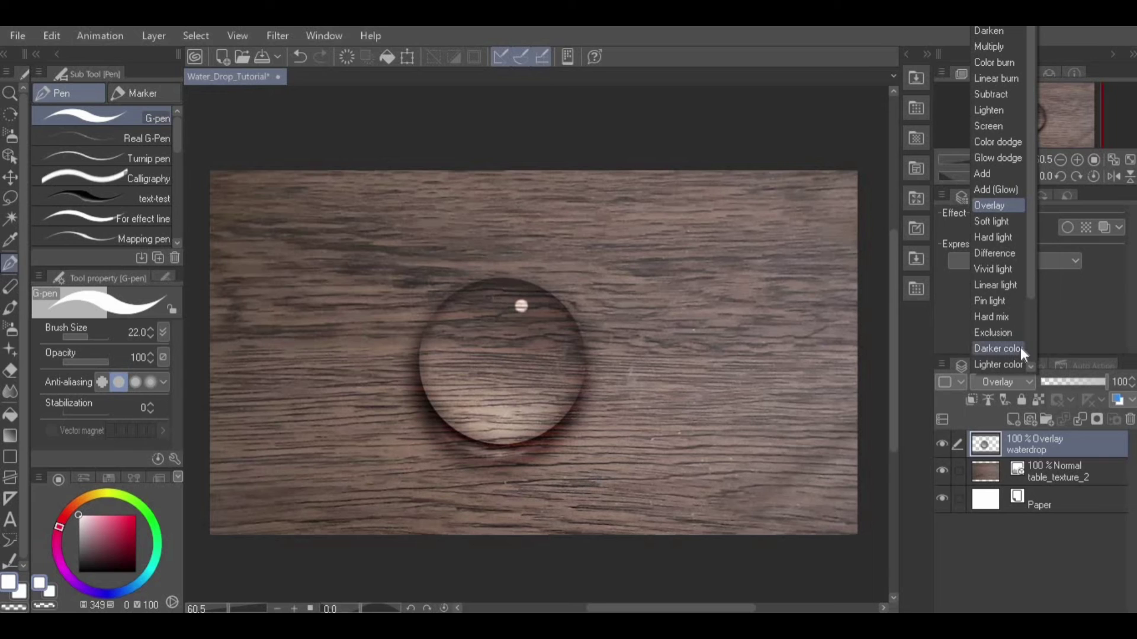
{"action": "left_click", "coordinate": [1008, 268]}
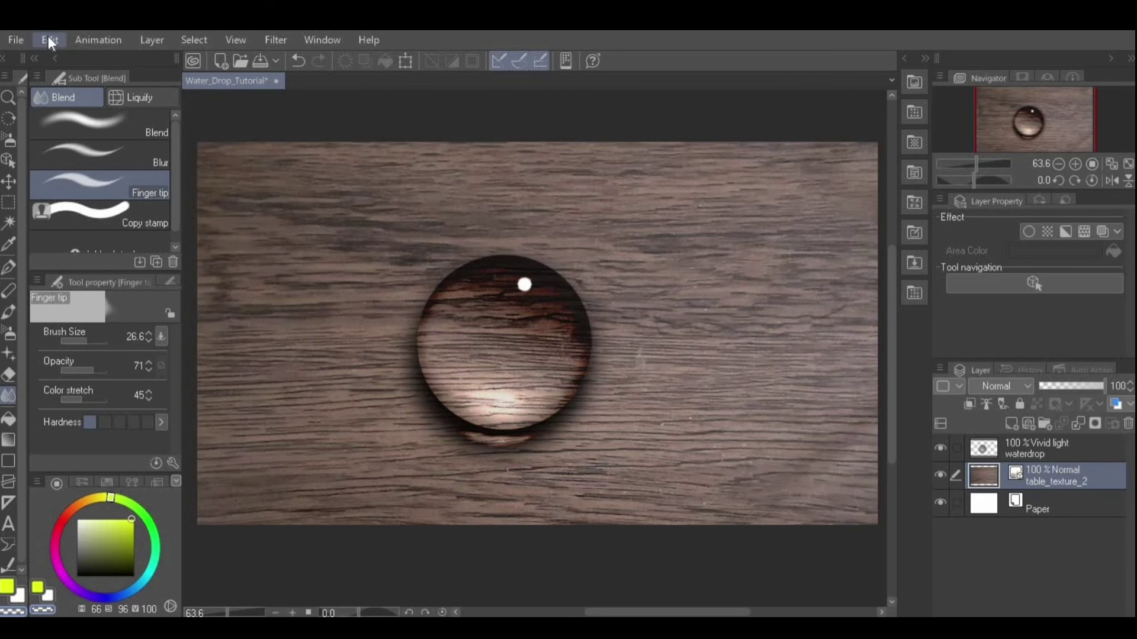
Import the leaf photo 20220216_152941 as a new layer and scale it to 56%
{"action": "left_click", "coordinate": [49, 41]}
{"action": "left_click", "coordinate": [14, 40]}
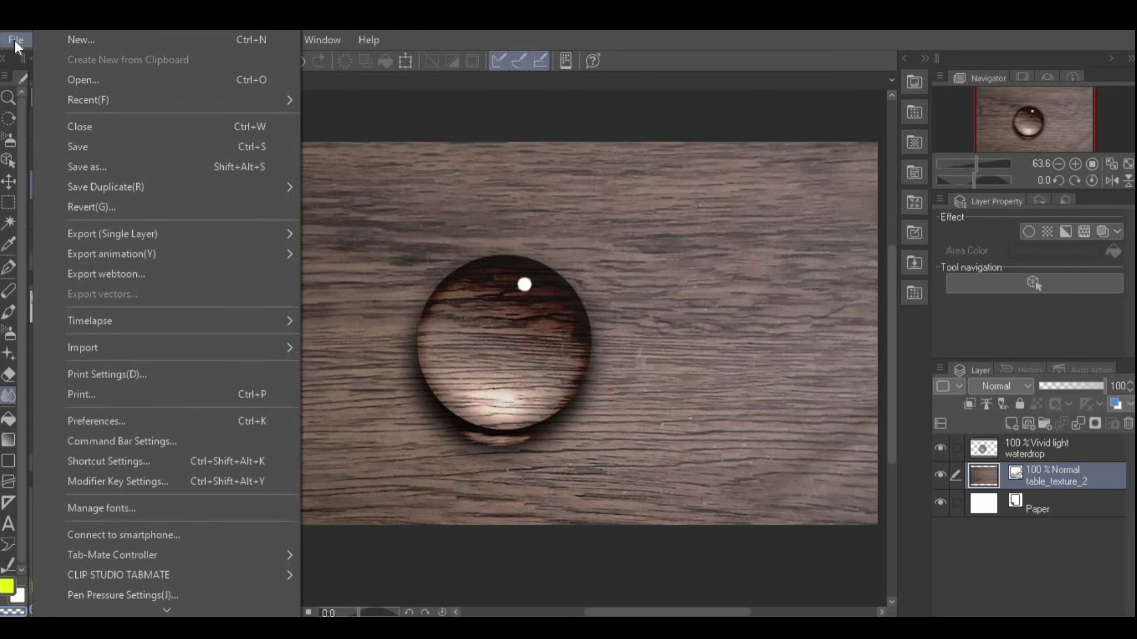
{"action": "mouse_move", "coordinate": [212, 345]}
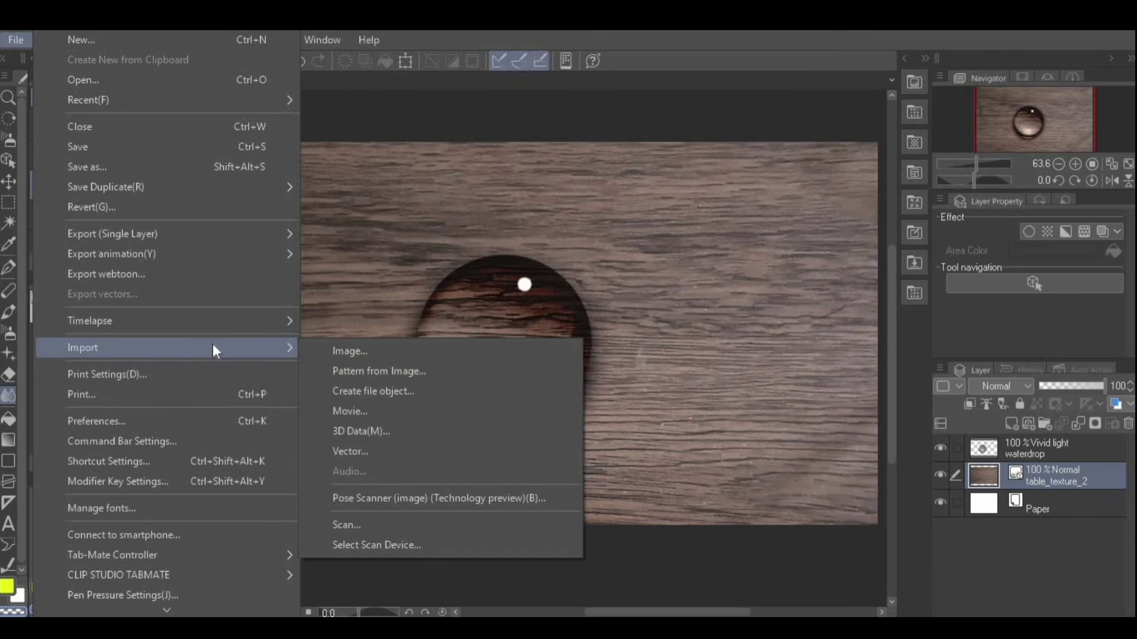
{"action": "left_click", "coordinate": [346, 350]}
{"action": "left_click", "coordinate": [403, 385]}
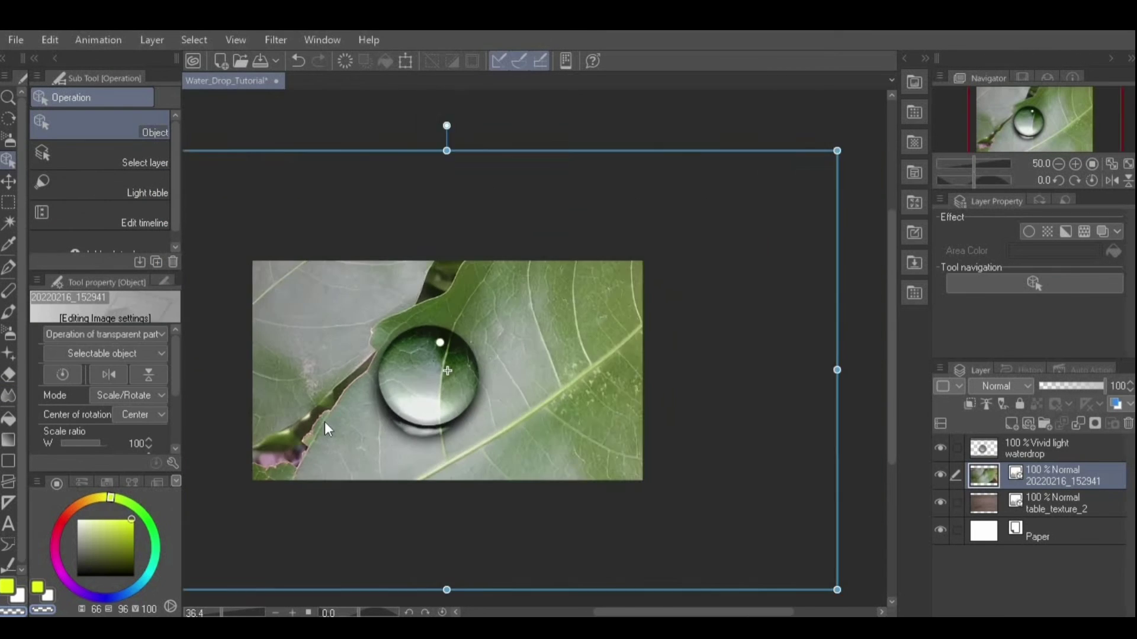
{"action": "left_click_drag", "start_coordinate": [748, 197], "coordinate": [487, 309]}
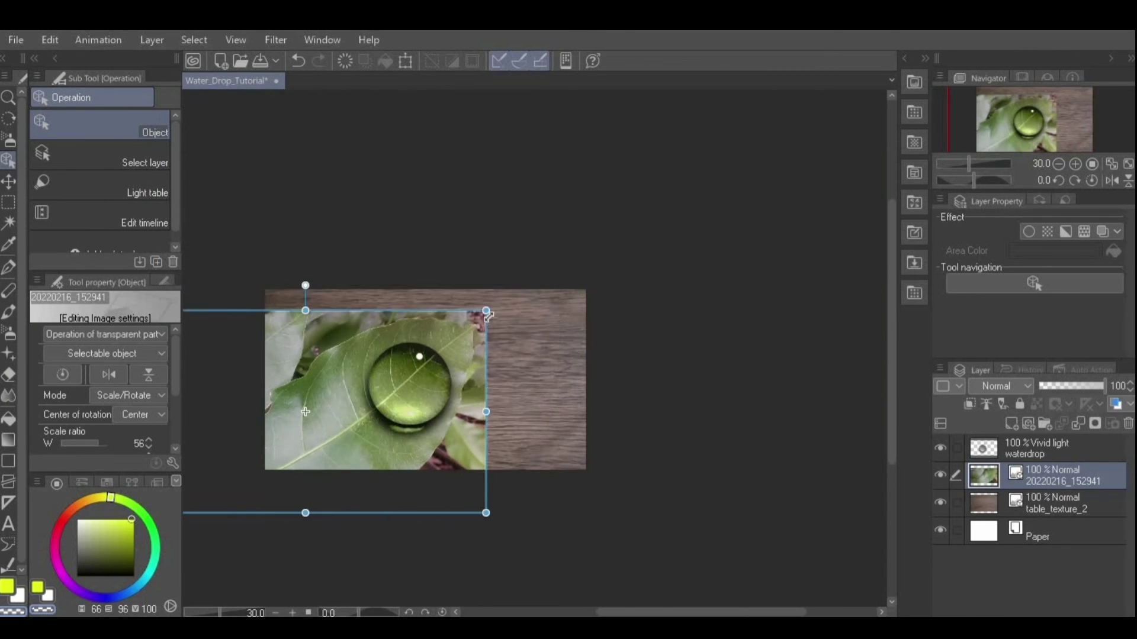
{"action": "key", "text": "ctrl+plus"}
{"action": "key", "text": "ctrl+plus"}
{"action": "left_click", "coordinate": [8, 290]}
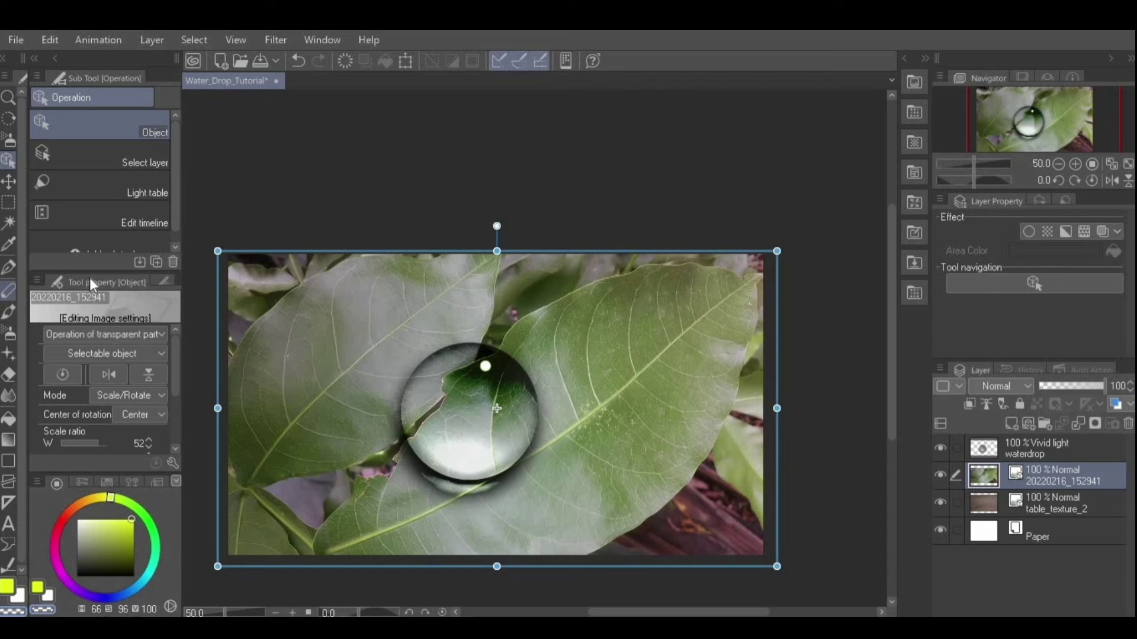
Toggle the waterdrop layer's visibility to compare, then select the waterdrop layer
{"action": "scroll", "coordinate": [318, 280], "scroll_direction": "up", "scroll_amount": 2}
{"action": "left_click", "coordinate": [940, 448]}
{"action": "left_click", "coordinate": [940, 448]}
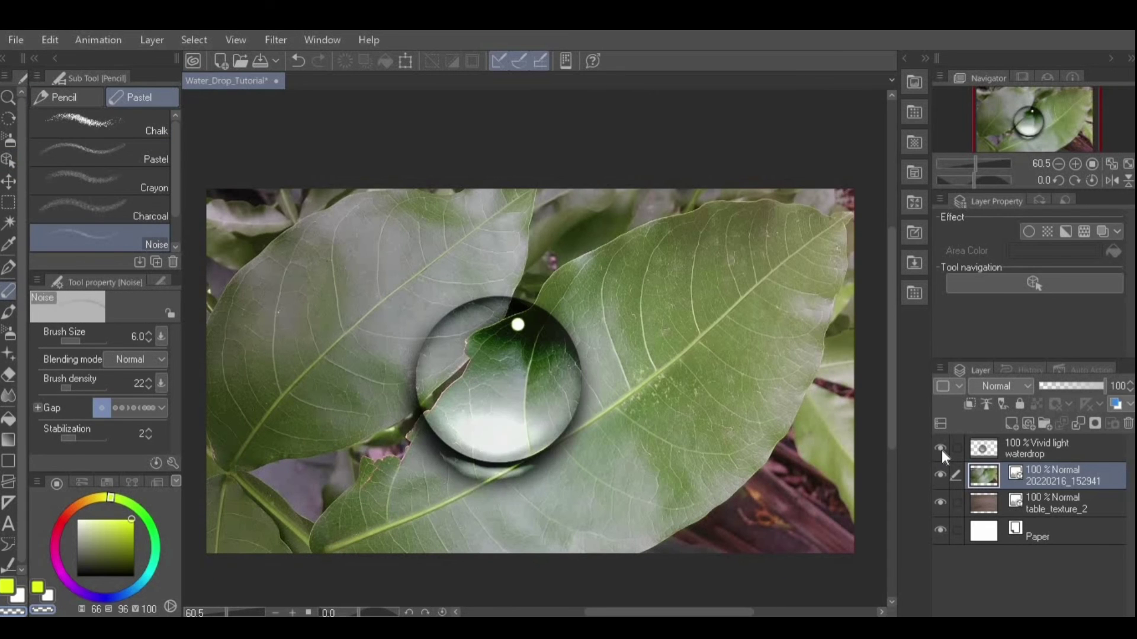
{"action": "left_click", "coordinate": [1046, 442]}
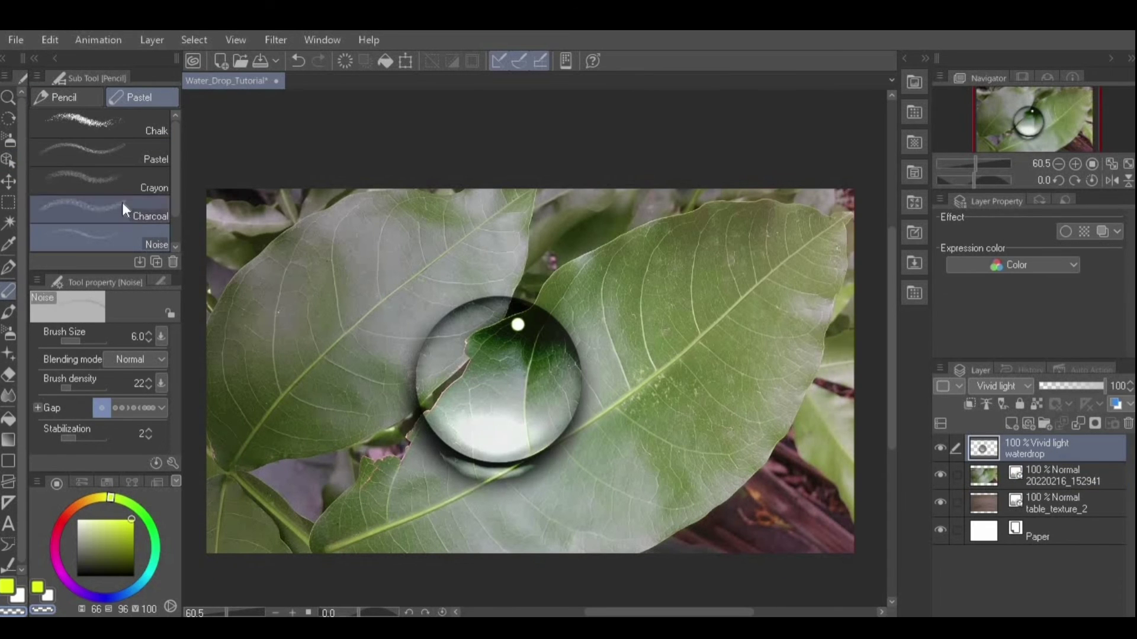
Move the drop onto the upper-left leaf and place a duplicate to its right
{"action": "key", "text": "k"}
{"action": "left_click_drag", "start_coordinate": [511, 362], "coordinate": [341, 279]}
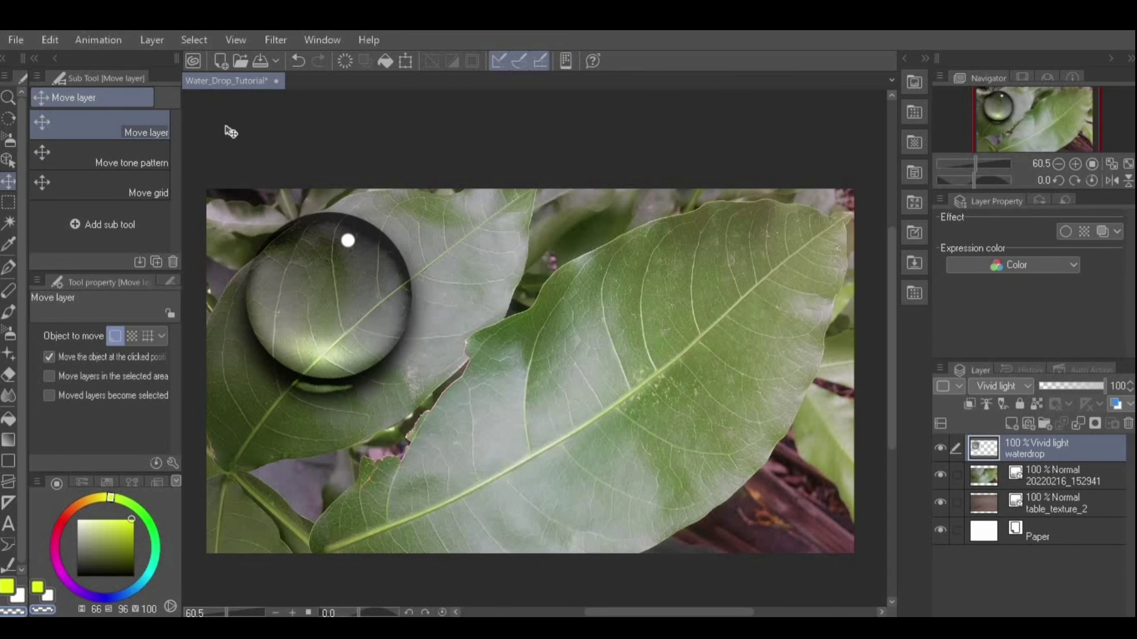
{"action": "left_click", "coordinate": [151, 40]}
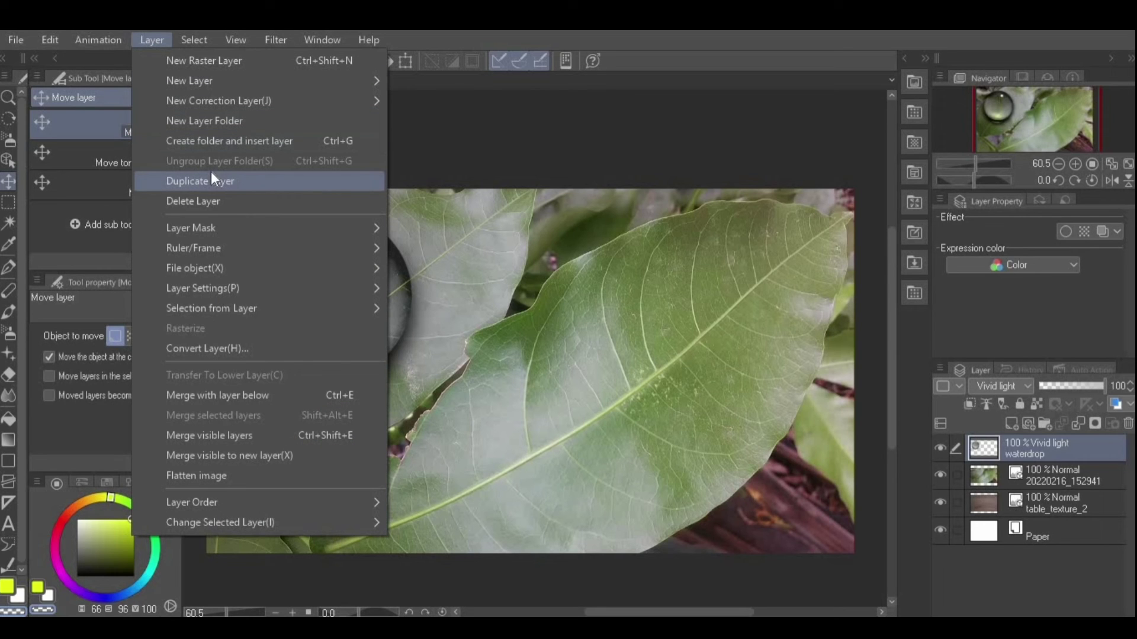
{"action": "left_click", "coordinate": [230, 184]}
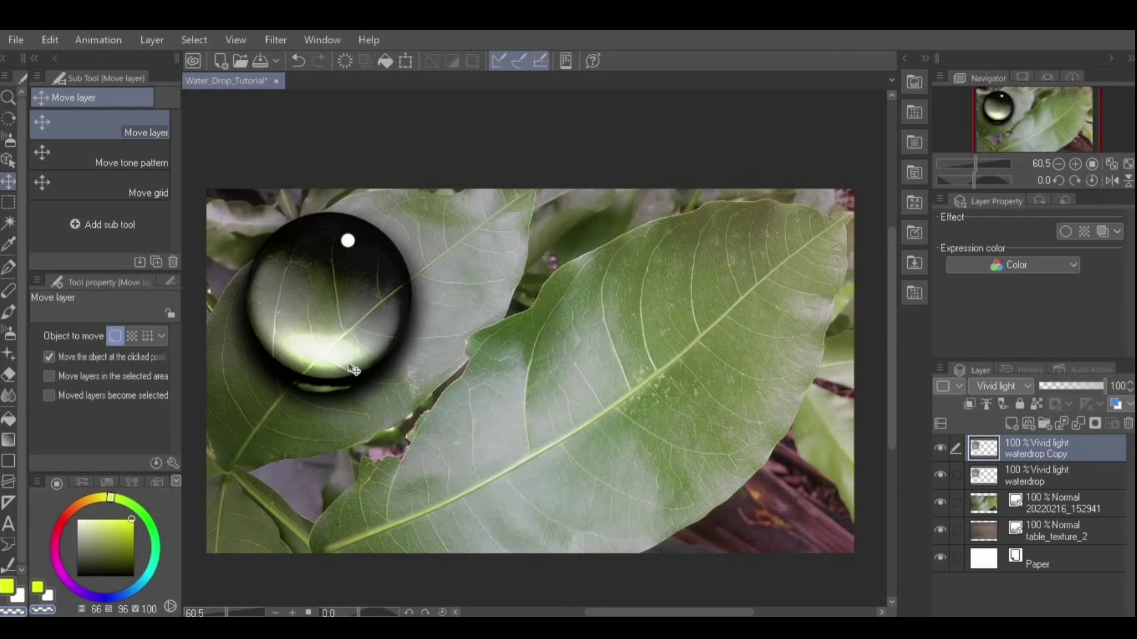
{"action": "left_click_drag", "start_coordinate": [320, 262], "coordinate": [573, 259]}
Duplicate the drop twice more, placing copies on the right leaf and near bottom centre
{"action": "left_click", "coordinate": [159, 37]}
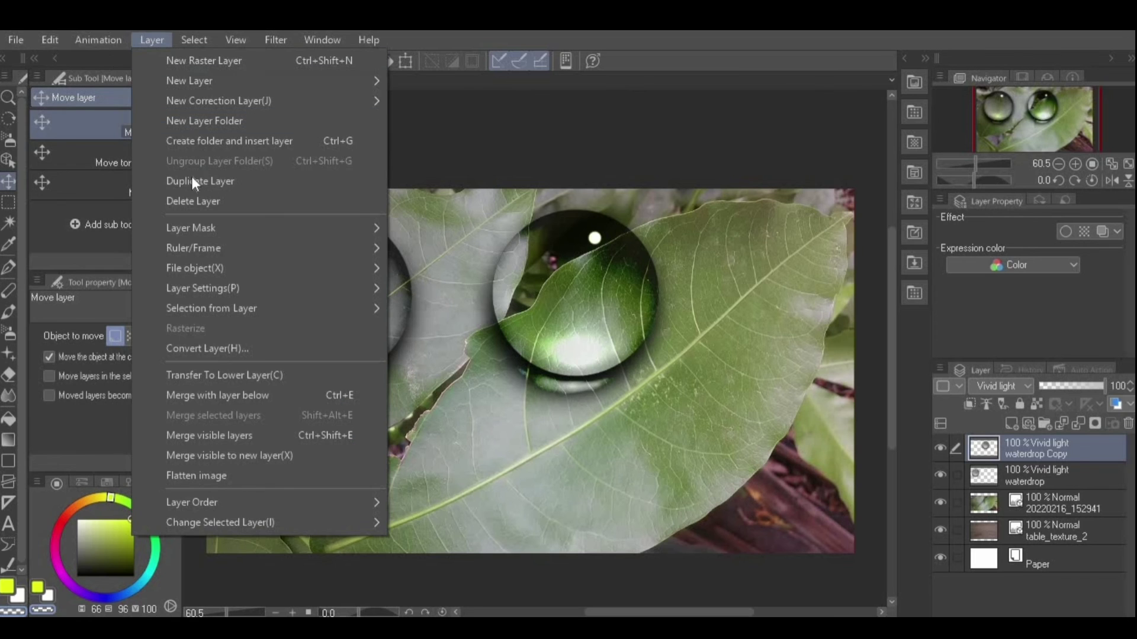
{"action": "left_click", "coordinate": [228, 185]}
{"action": "left_click_drag", "start_coordinate": [598, 299], "coordinate": [770, 292]}
{"action": "left_click_drag", "start_coordinate": [529, 239], "coordinate": [500, 239]}
{"action": "left_click", "coordinate": [152, 40]}
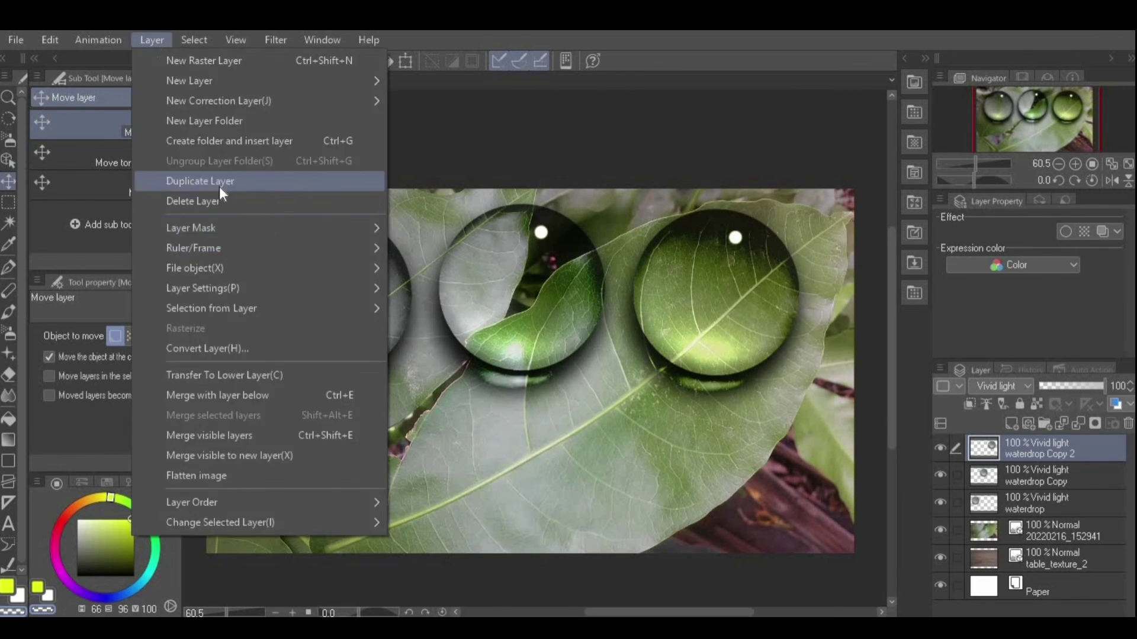
{"action": "left_click", "coordinate": [223, 184]}
{"action": "left_click_drag", "start_coordinate": [512, 148], "coordinate": [225, 294]}
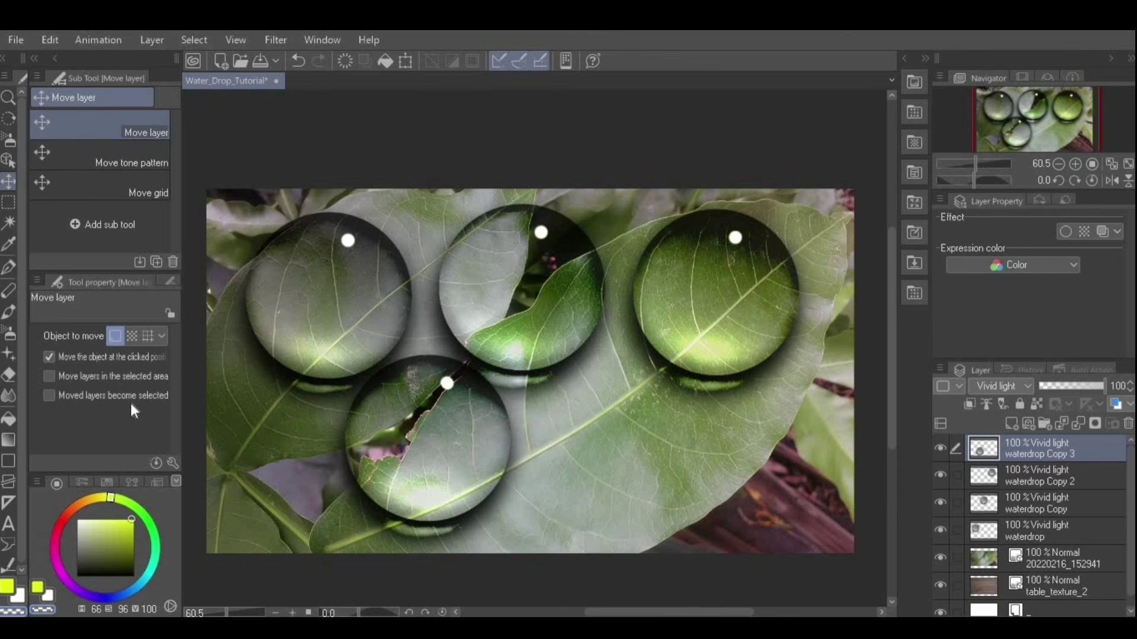
Shrink the bottom-centre drop using Liquify in Pinch mode with strength 62 and brush size 567.1
{"action": "left_click", "coordinate": [9, 395]}
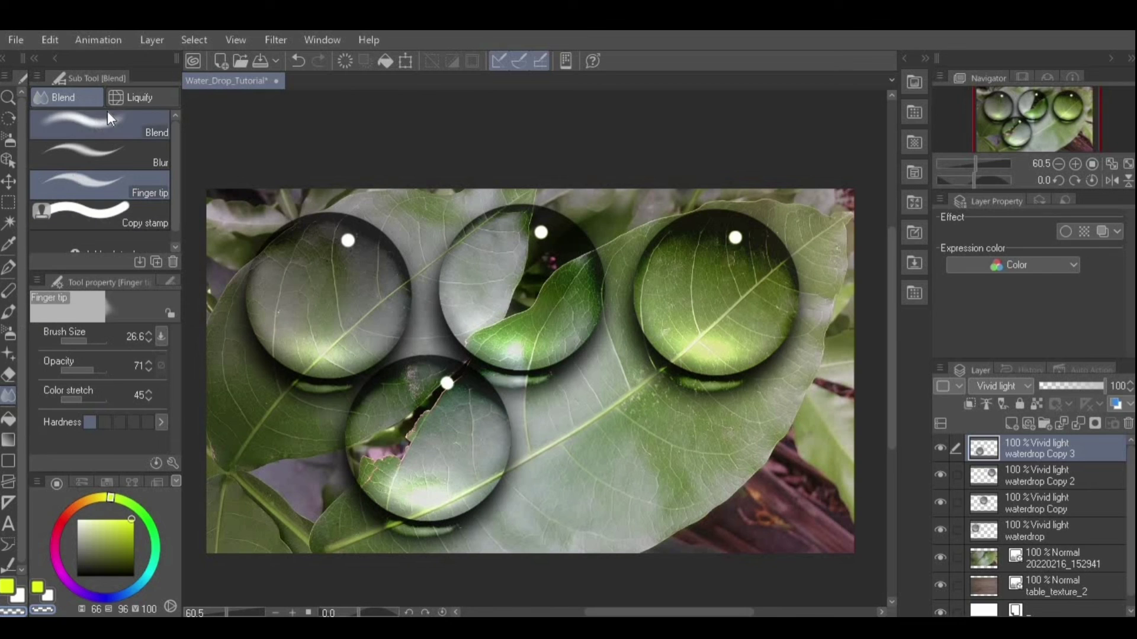
{"action": "left_click", "coordinate": [147, 96]}
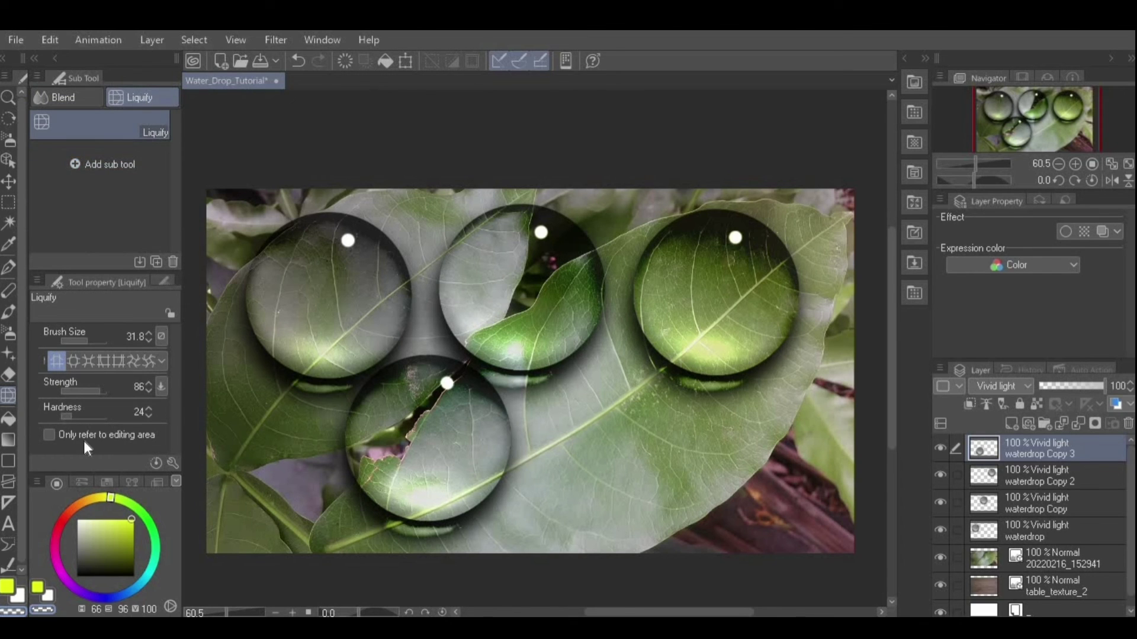
{"action": "left_click", "coordinate": [88, 362]}
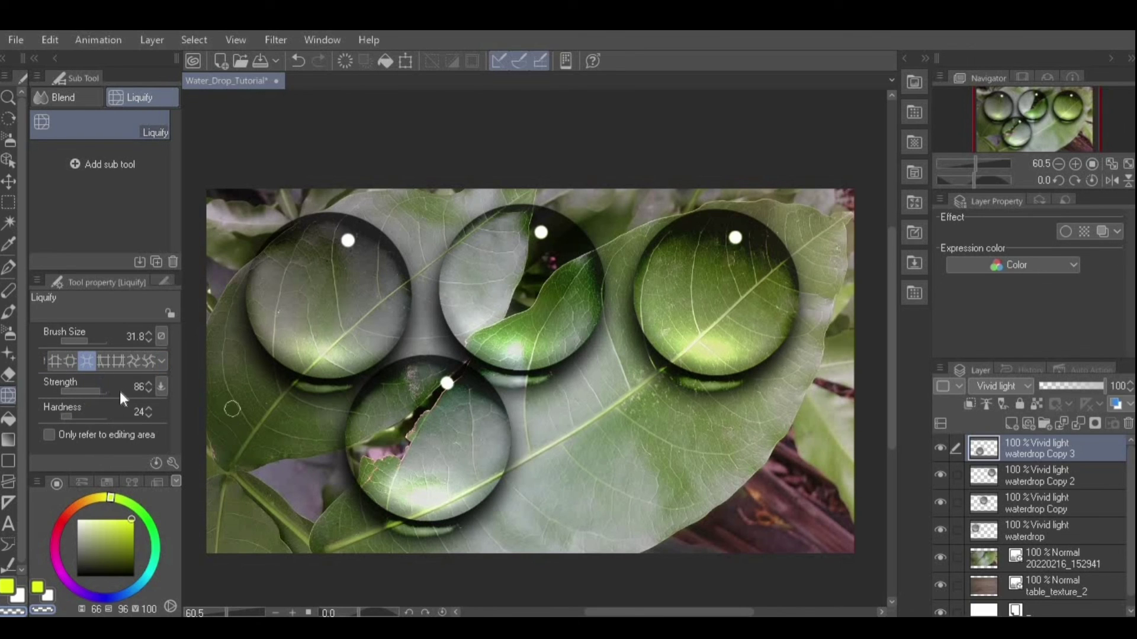
{"action": "mouse_move", "coordinate": [99, 391]}
{"action": "left_mouse_down"}
{"action": "mouse_move", "coordinate": [106, 386]}
{"action": "mouse_move", "coordinate": [89, 387]}
{"action": "left_mouse_up"}
{"action": "left_click", "coordinate": [101, 342]}
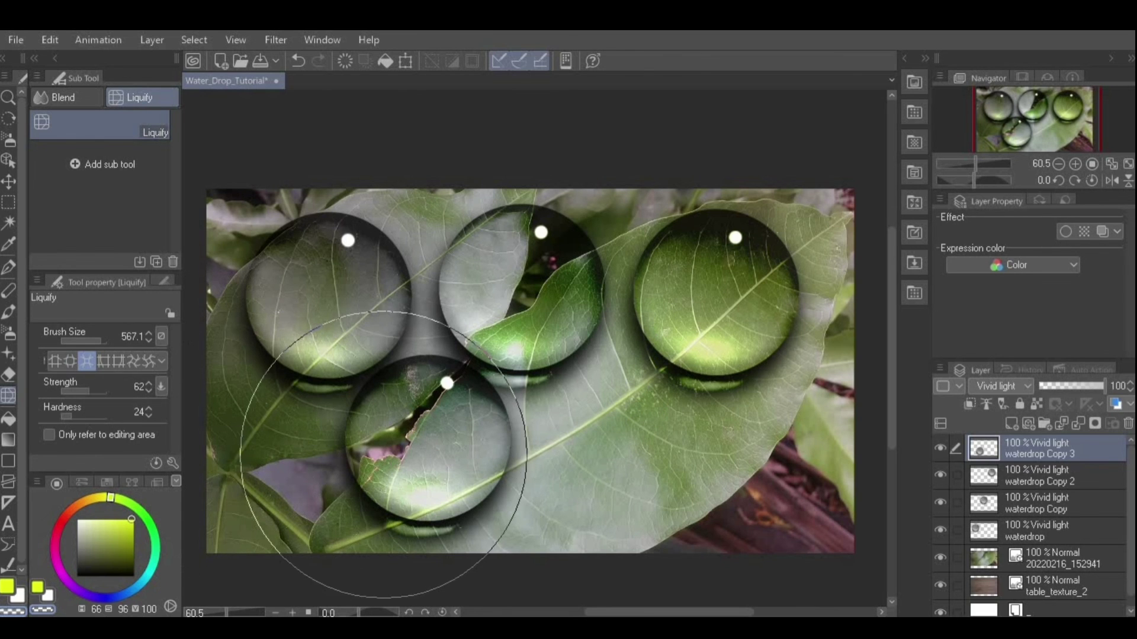
{"action": "left_click_drag", "start_coordinate": [418, 446], "coordinate": [421, 446]}
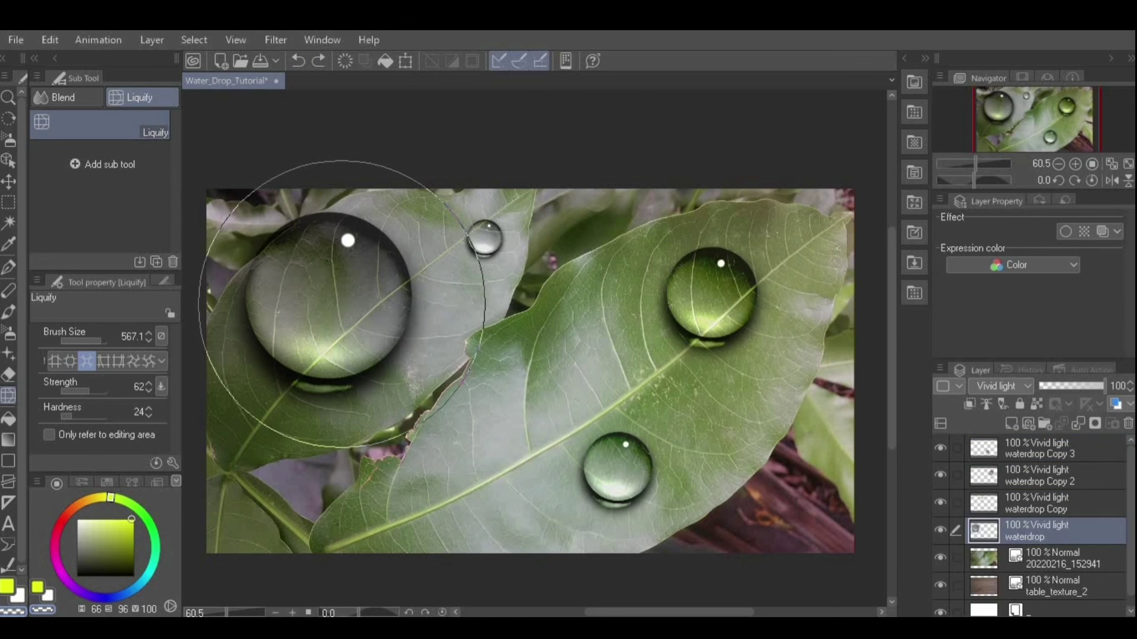
Pinch the left drop small, duplicate that layer, and pinch the copies into smaller droplets
{"action": "left_click_drag", "start_coordinate": [331, 299], "coordinate": [332, 301]}
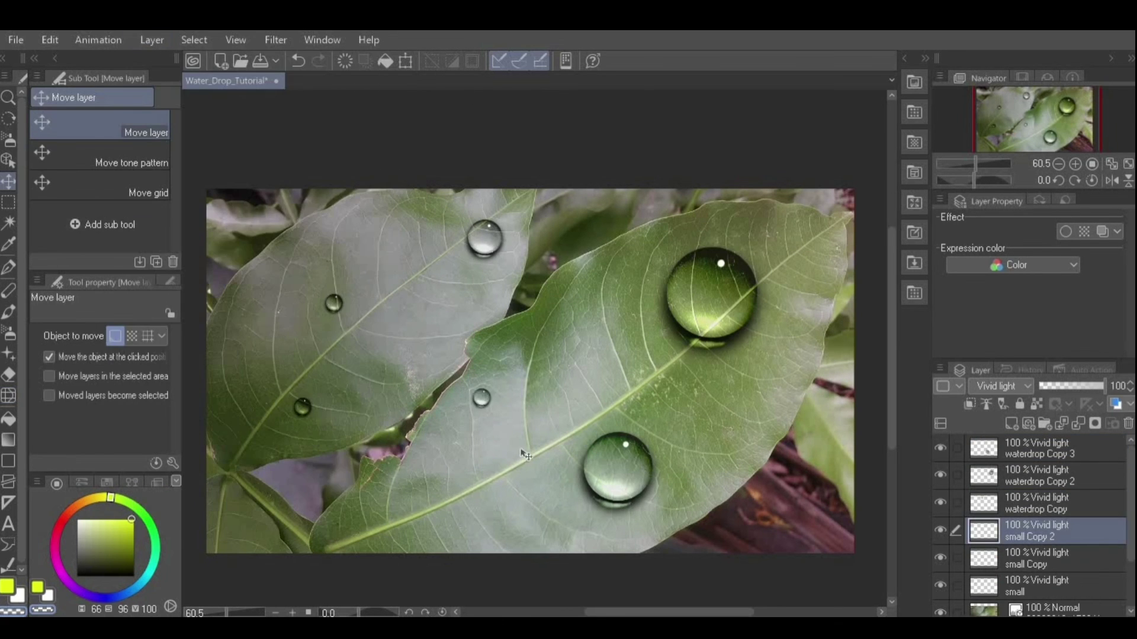
{"action": "left_click", "coordinate": [152, 39]}
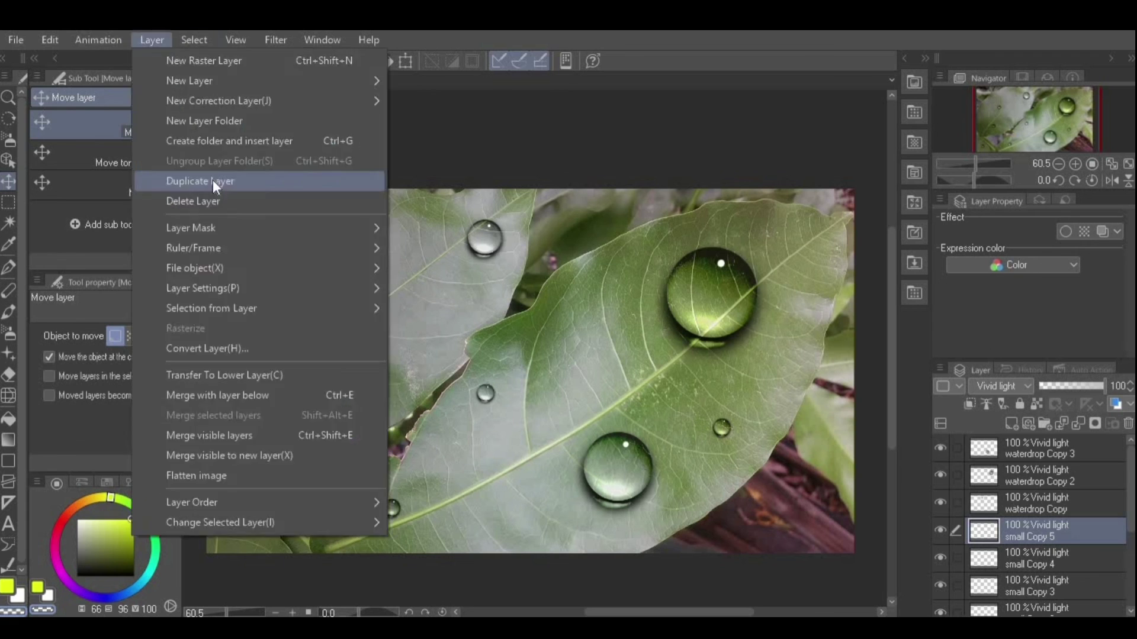
{"action": "left_click", "coordinate": [212, 180]}
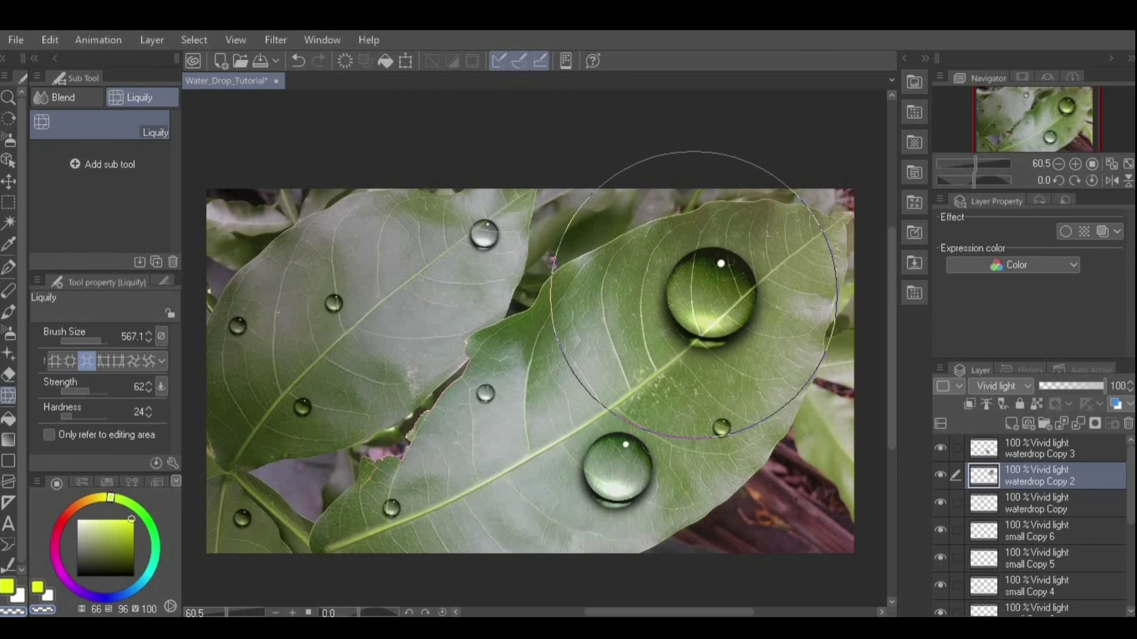
{"action": "mouse_move", "coordinate": [698, 292]}
{"action": "left_mouse_down"}
{"action": "mouse_move", "coordinate": [604, 469]}
{"action": "mouse_move", "coordinate": [610, 462]}
{"action": "left_mouse_up"}
Switch the Liquify tool to Expand mode
{"action": "scroll", "coordinate": [1030, 515], "scroll_direction": "down", "scroll_amount": 1}
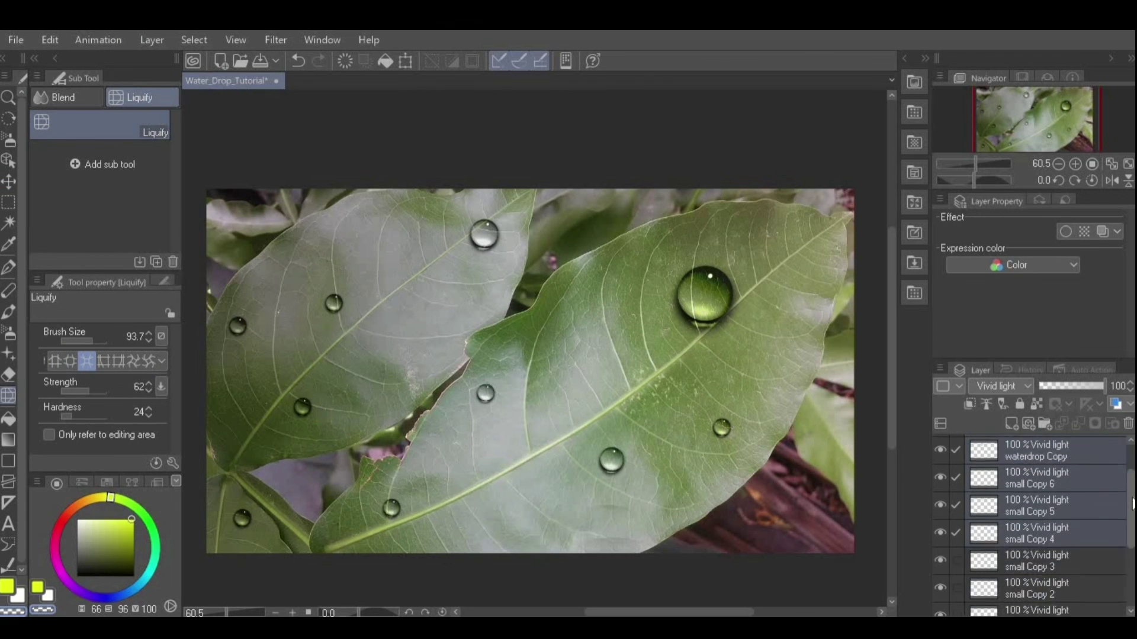
{"action": "scroll", "coordinate": [1132, 503], "scroll_direction": "down", "scroll_amount": 3}
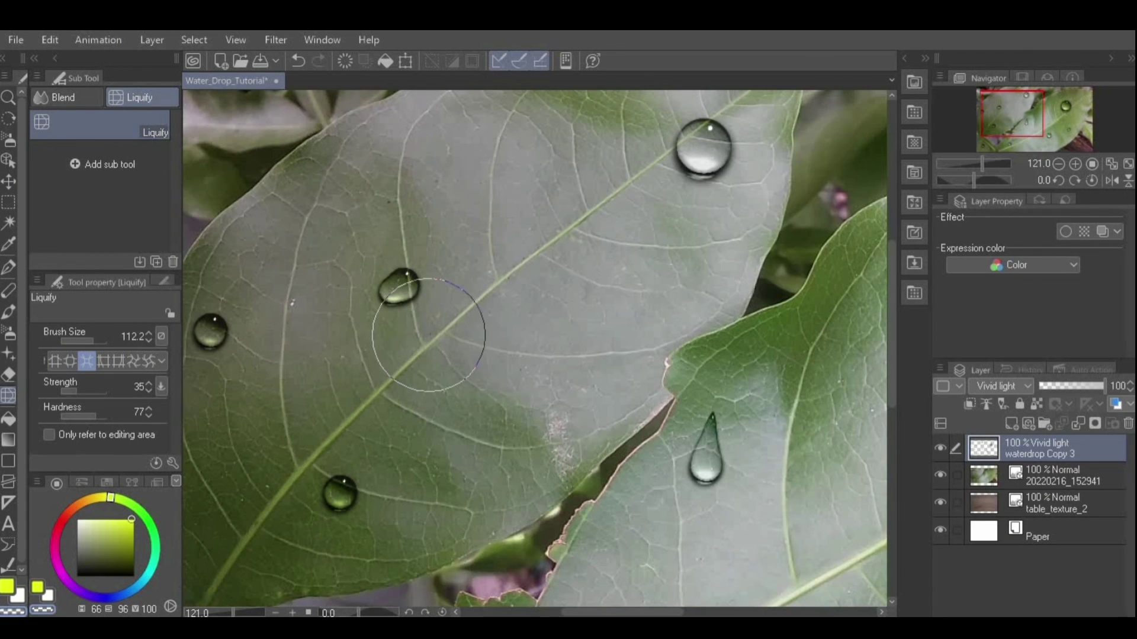
{"action": "scroll", "coordinate": [293, 356], "scroll_direction": "down", "scroll_amount": 2}
{"action": "scroll", "coordinate": [342, 279], "scroll_direction": "up", "scroll_amount": 2}
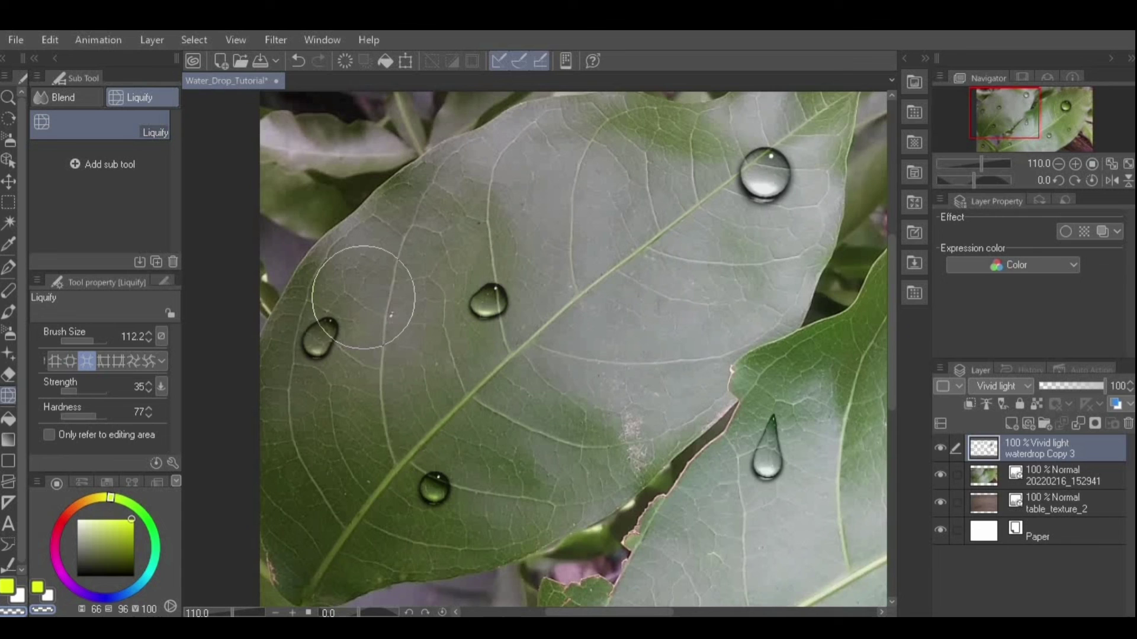
{"action": "scroll", "coordinate": [385, 355], "scroll_direction": "down", "scroll_amount": 2}
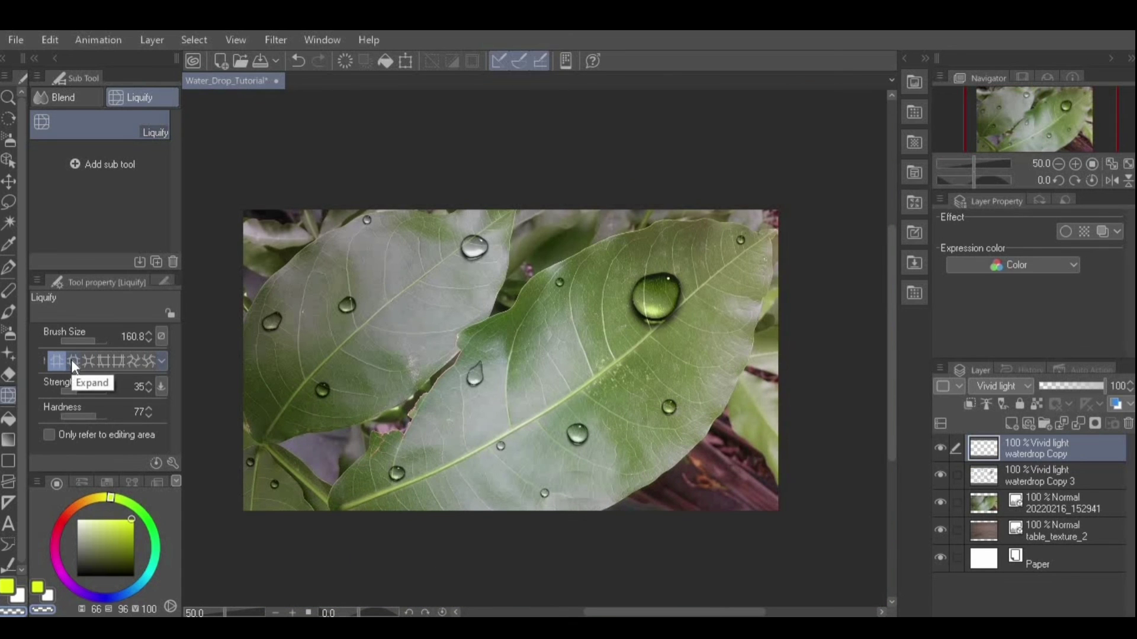
{"action": "left_click", "coordinate": [71, 360]}
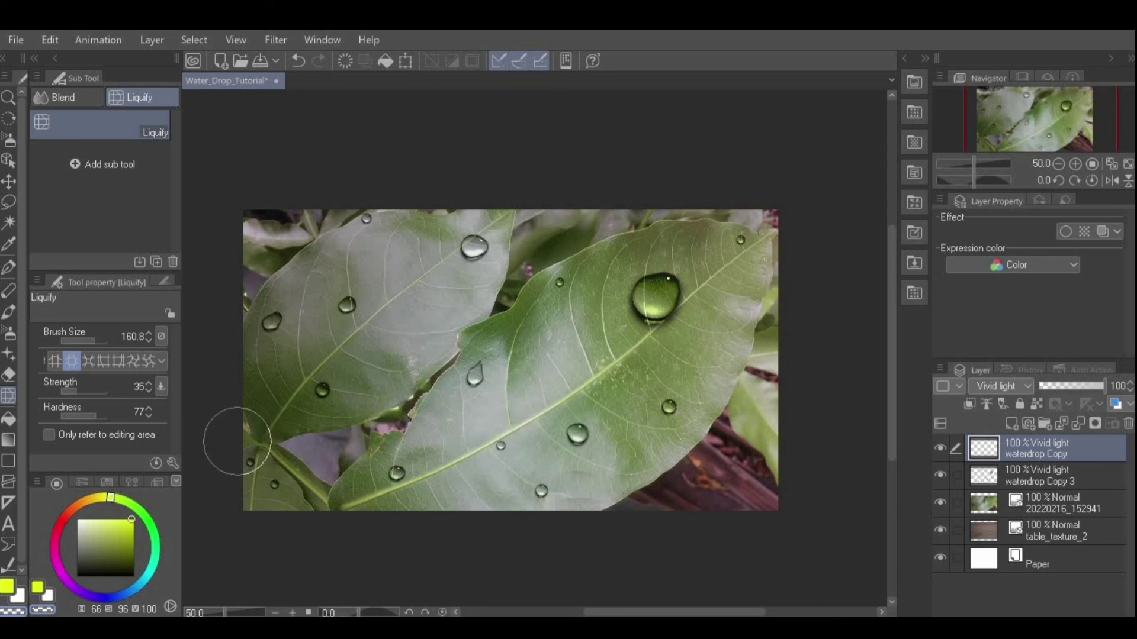
Swell one droplet slightly with Liquify Expand
{"action": "left_click_drag", "start_coordinate": [237, 450], "coordinate": [238, 452]}
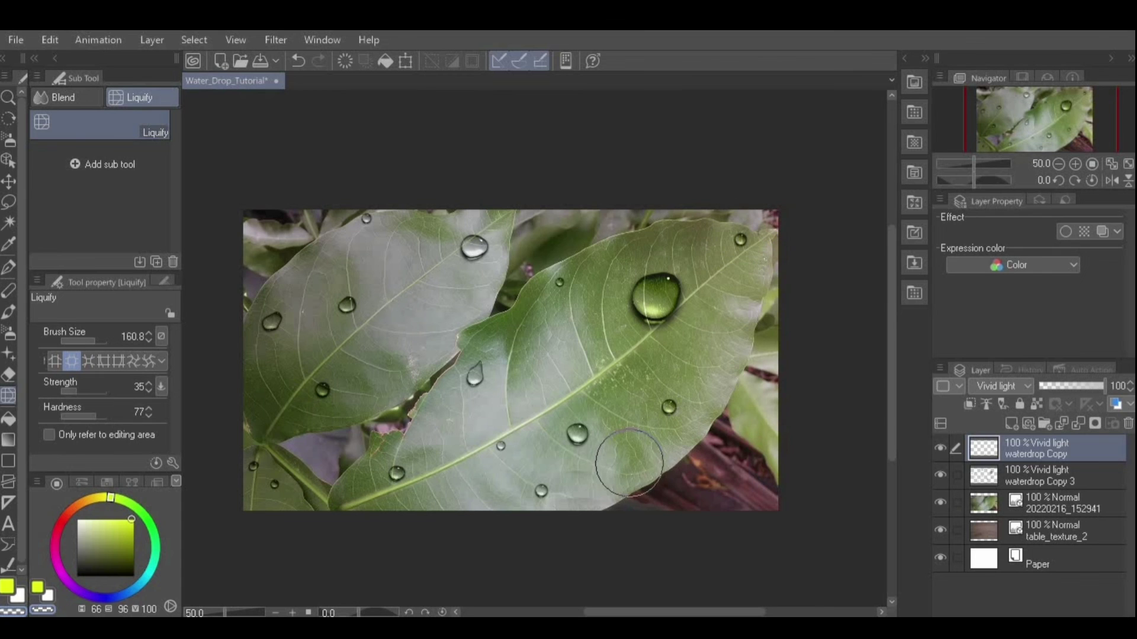
{"action": "scroll", "coordinate": [669, 367], "scroll_direction": "up", "scroll_amount": 1}
{"action": "scroll", "coordinate": [762, 313], "scroll_direction": "down", "scroll_amount": 1}
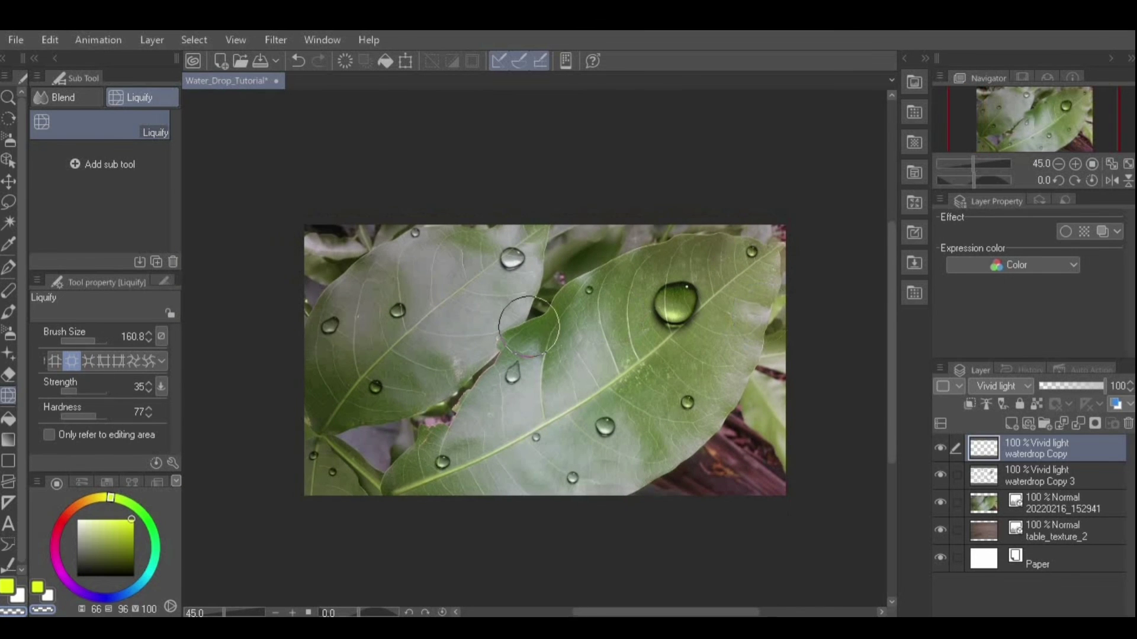
{"action": "scroll", "coordinate": [694, 377], "scroll_direction": "up", "scroll_amount": 1}
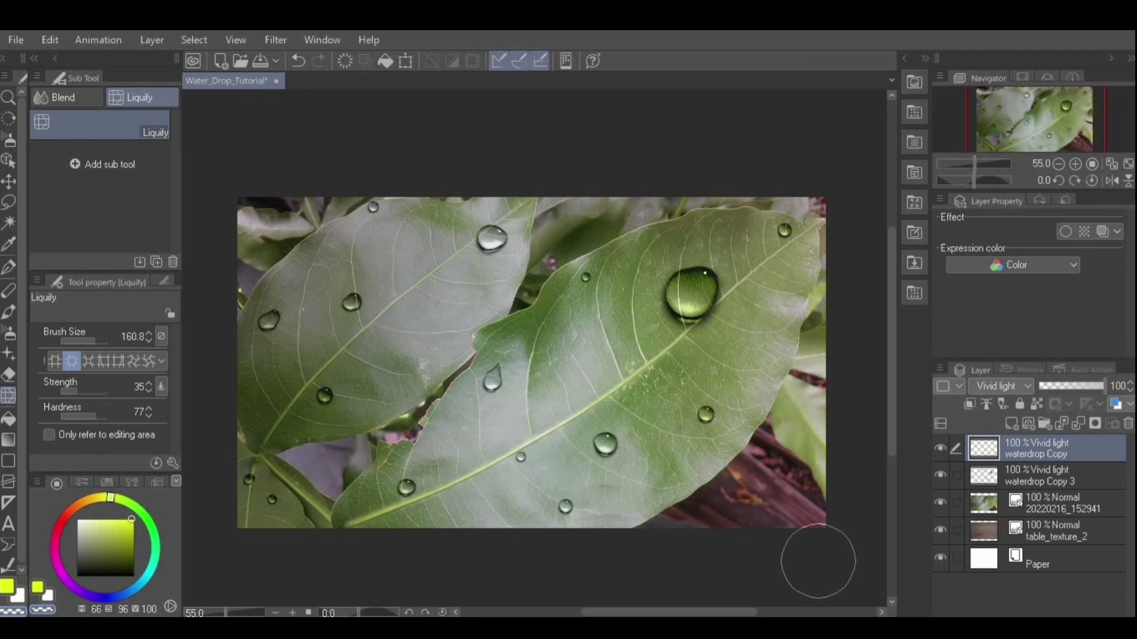
Merge waterdrop Copy down into waterdrop Copy 3 and toggle its visibility to check
{"action": "key", "text": "ctrl+z"}
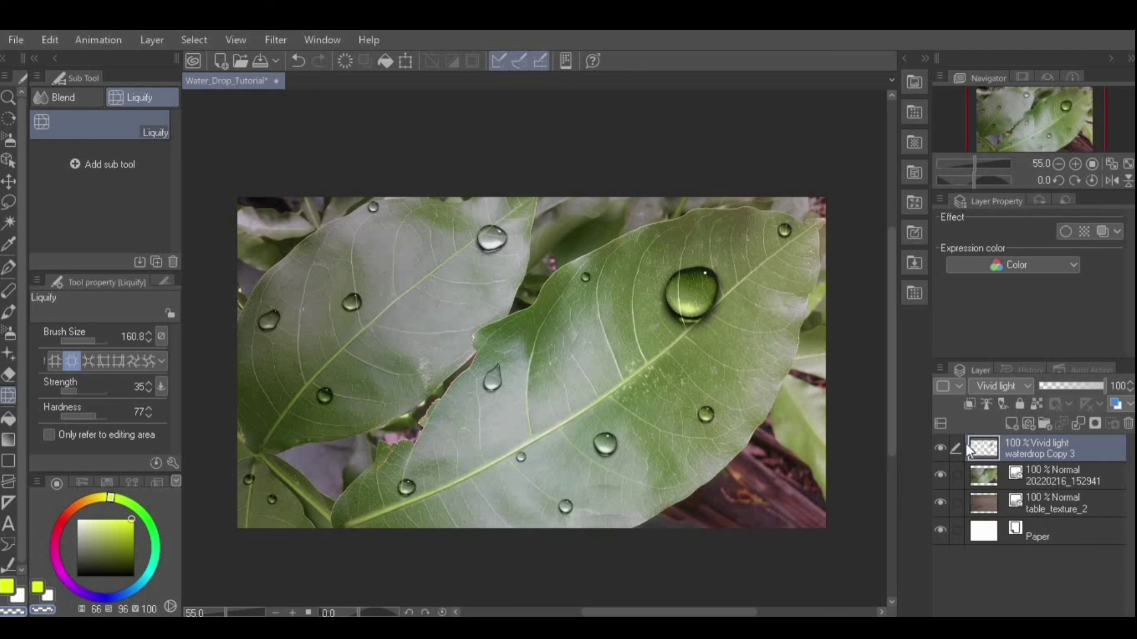
{"action": "left_click", "coordinate": [940, 448]}
{"action": "left_click", "coordinate": [940, 449]}
{"action": "scroll", "coordinate": [498, 346], "scroll_direction": "down", "scroll_amount": 3}
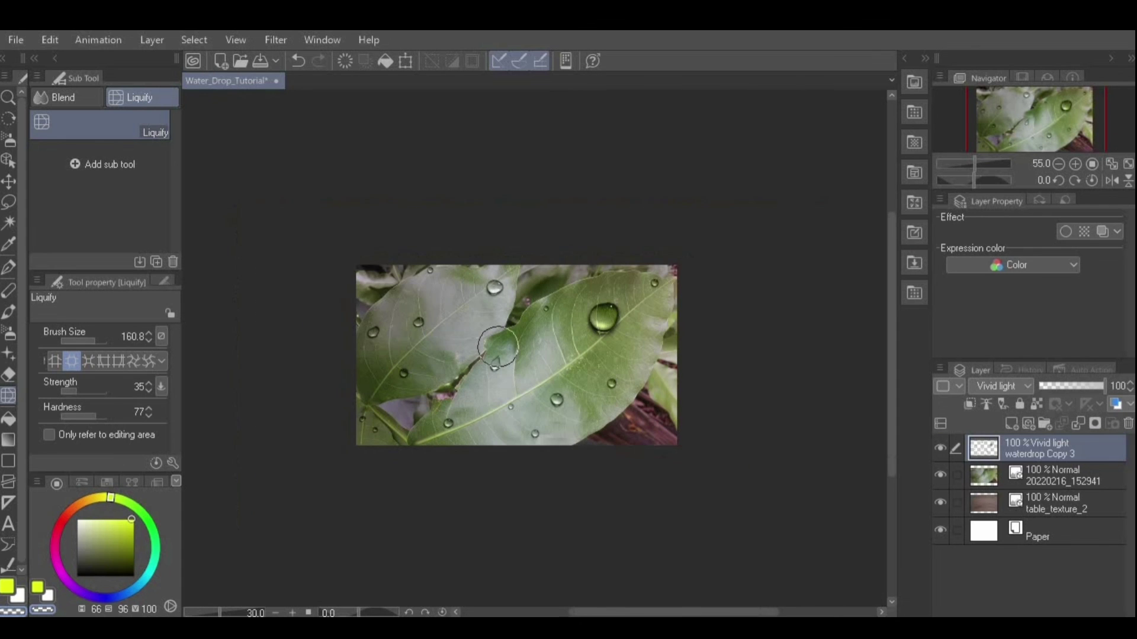
{"action": "scroll", "coordinate": [522, 332], "scroll_direction": "up", "scroll_amount": 2}
{"action": "scroll", "coordinate": [522, 332], "scroll_direction": "up", "scroll_amount": 1}
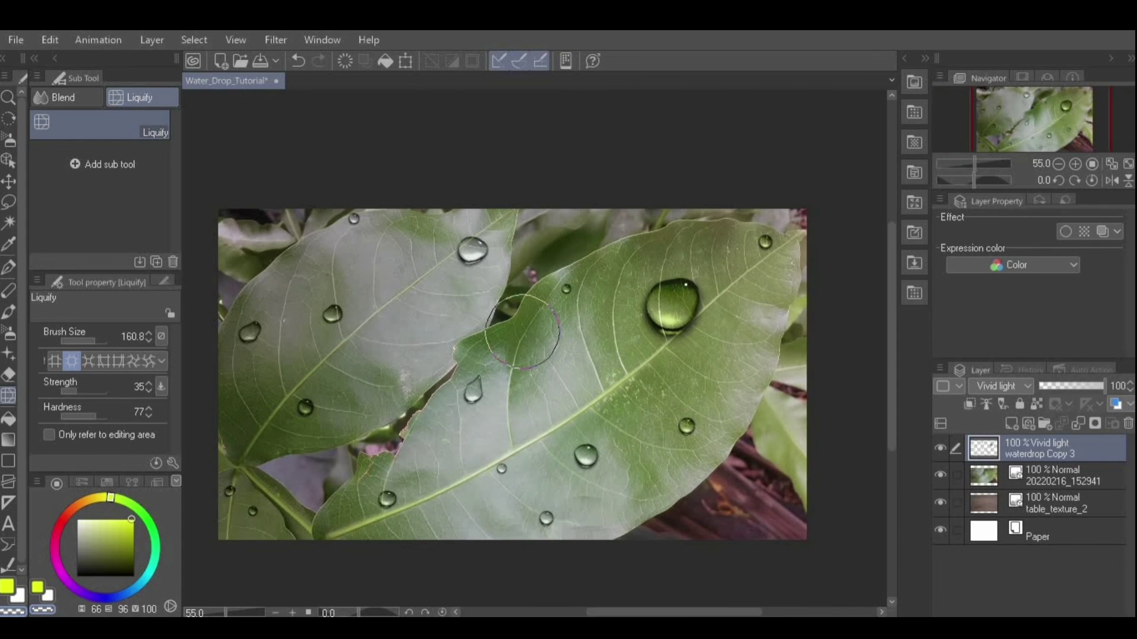
{"action": "scroll", "coordinate": [522, 333], "scroll_direction": "up", "scroll_amount": 1}
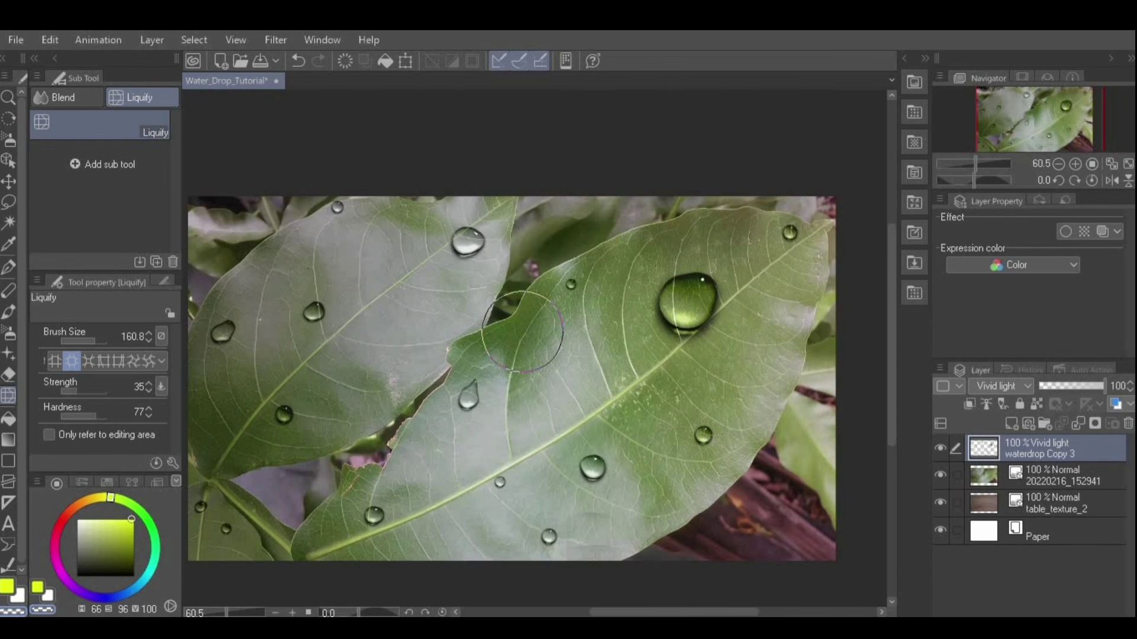